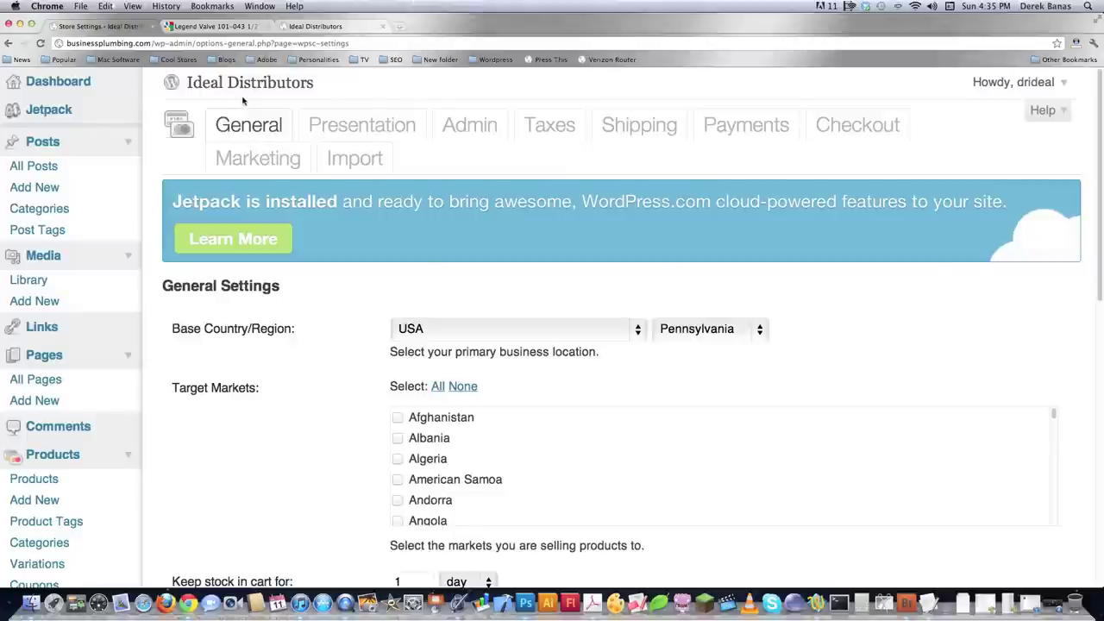
Step: Open the site's admin dashboard and look over its sales summary, monthly sales and other widgets
{"action": "left_click", "coordinate": [78, 81]}
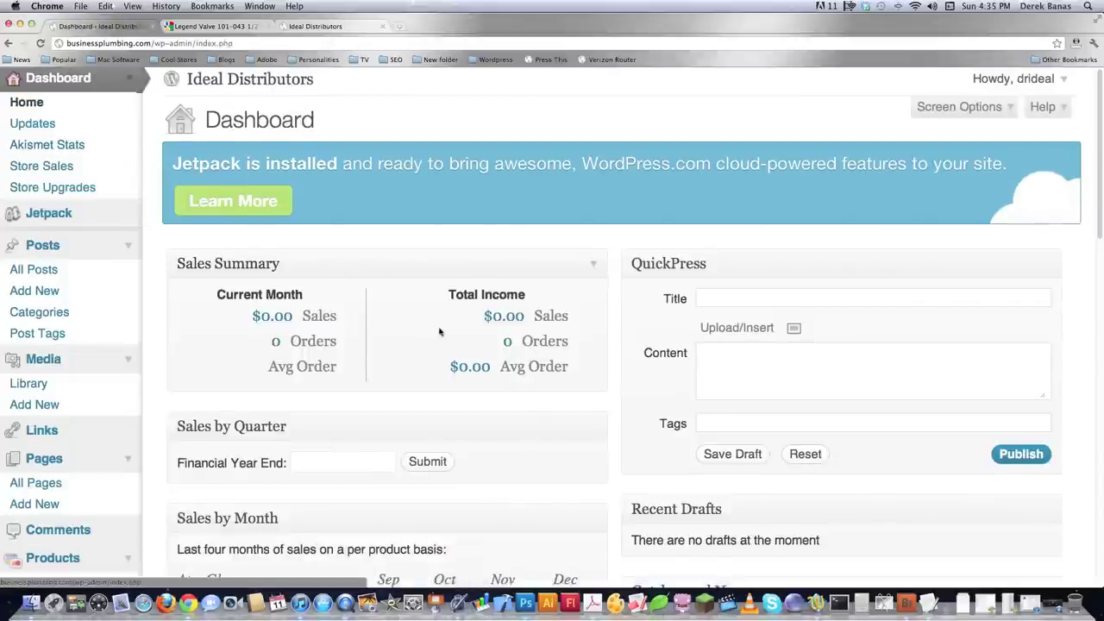
{"action": "scroll", "coordinate": [439, 331], "scroll_direction": "down", "scroll_amount": 1}
{"action": "scroll", "coordinate": [438, 331], "scroll_direction": "down", "scroll_amount": 2}
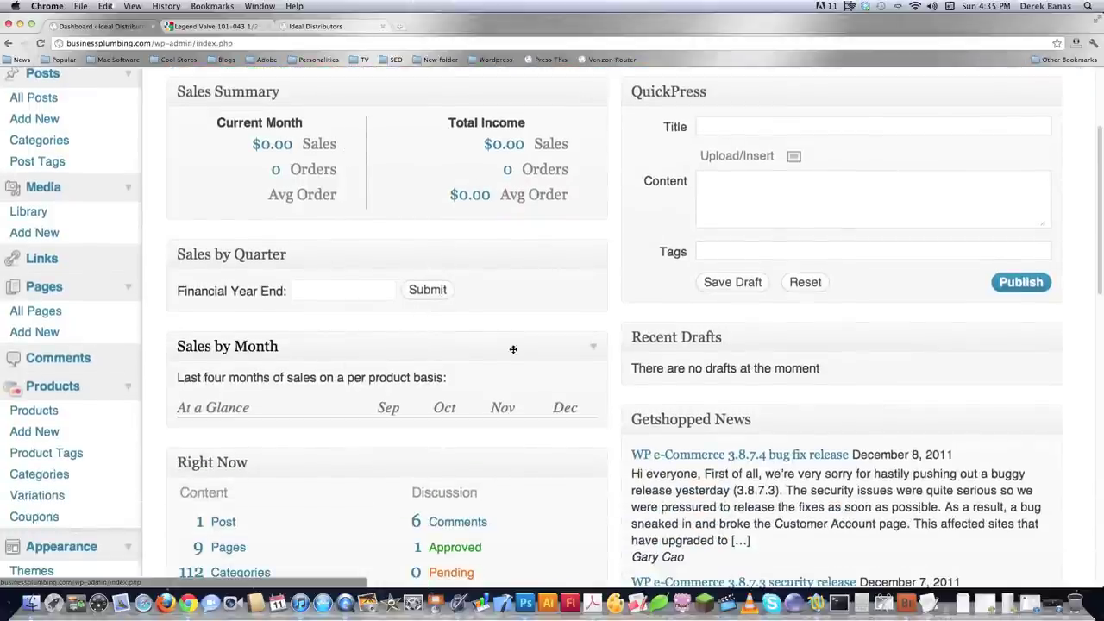
{"action": "scroll", "coordinate": [513, 348], "scroll_direction": "down", "scroll_amount": 5}
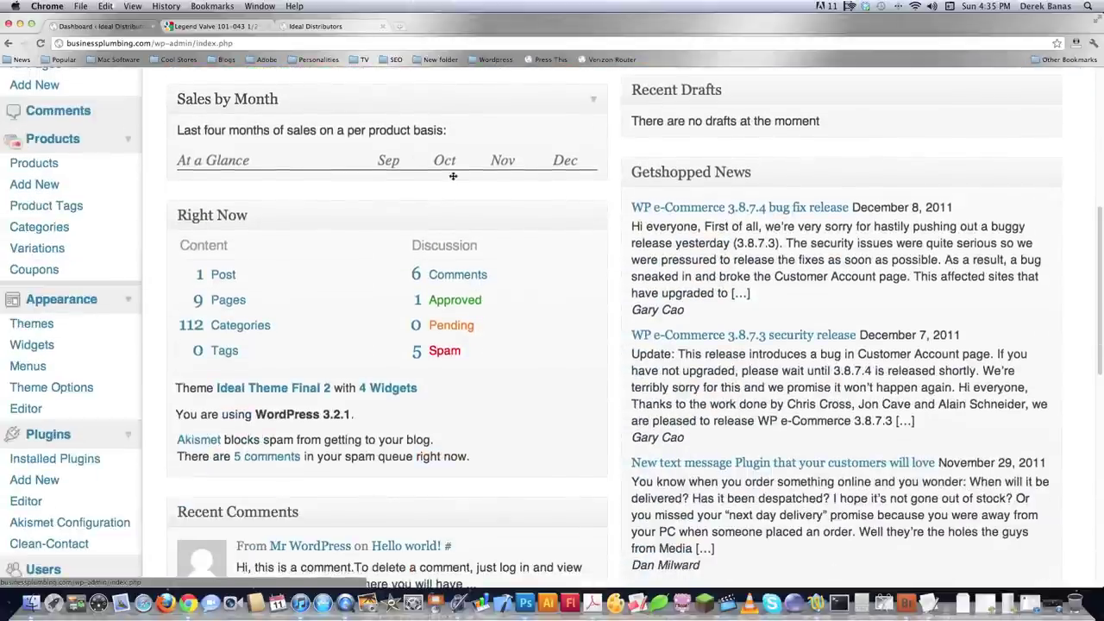
{"action": "scroll", "coordinate": [475, 293], "scroll_direction": "down", "scroll_amount": 10}
{"action": "scroll", "coordinate": [475, 225], "scroll_direction": "up", "scroll_amount": 15}
{"action": "scroll", "coordinate": [475, 225], "scroll_direction": "up", "scroll_amount": 3}
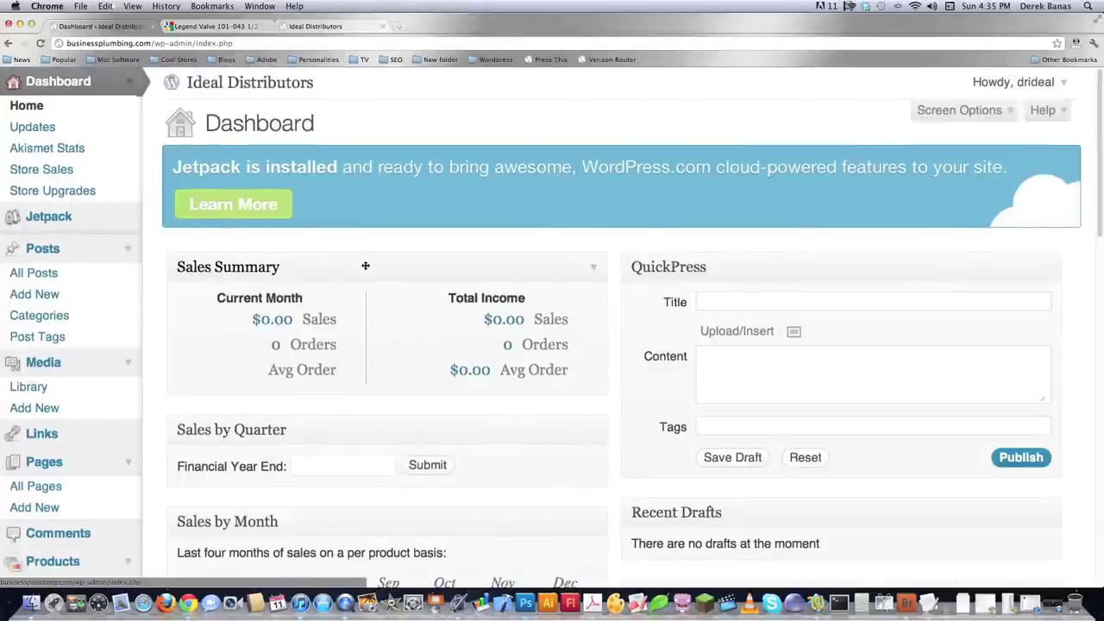
{"action": "scroll", "coordinate": [364, 263], "scroll_direction": "down", "scroll_amount": 18}
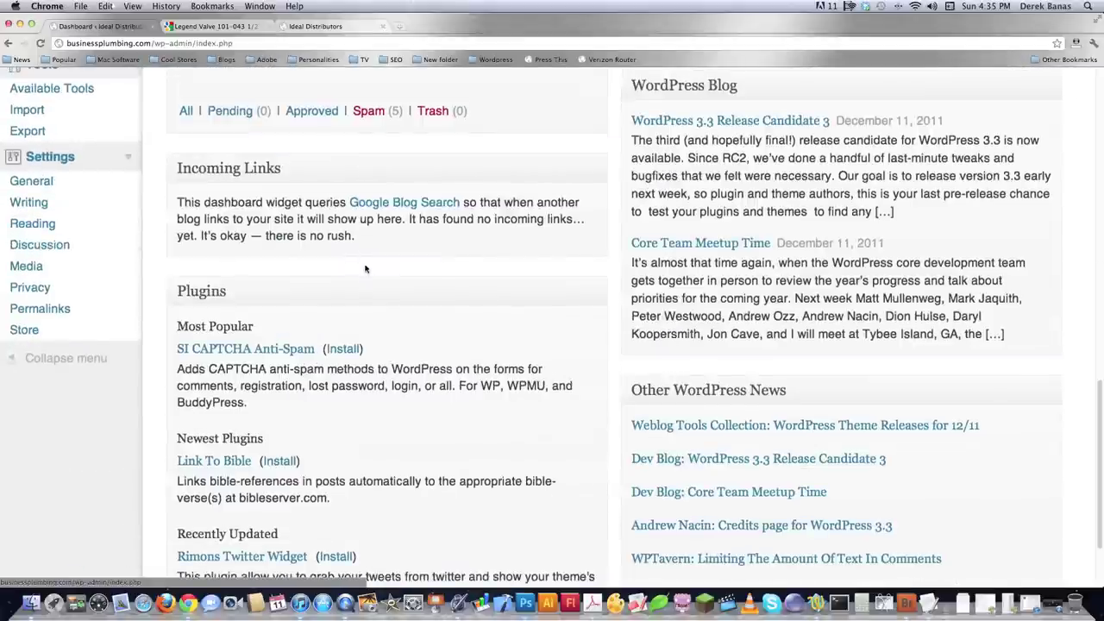
Step: Open the Store settings and review the base country and region in the General settings
{"action": "left_click", "coordinate": [43, 330]}
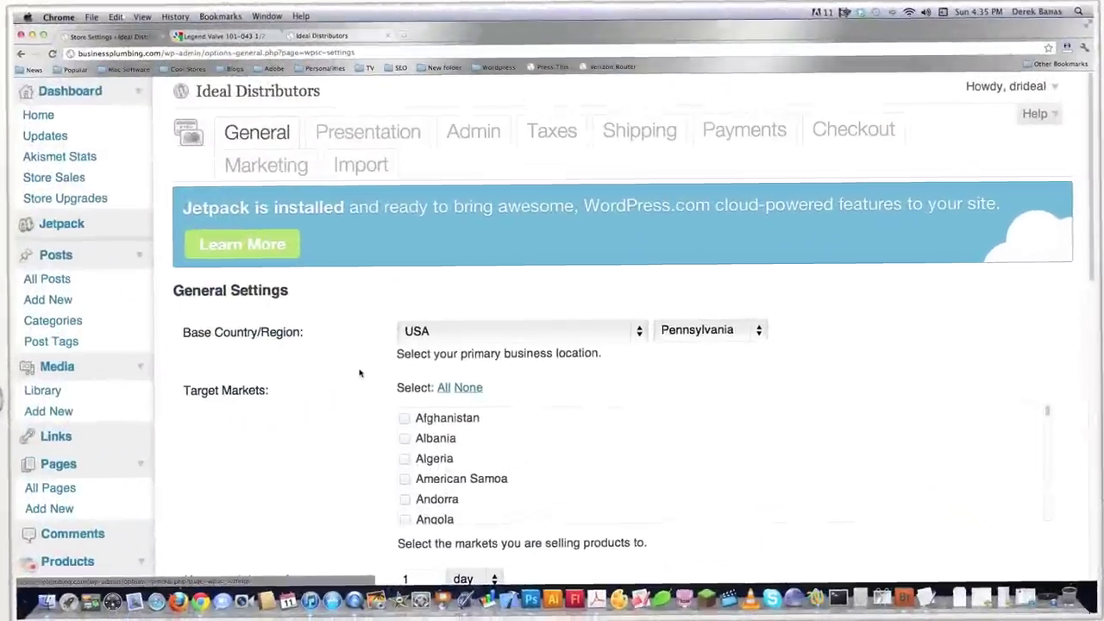
{"action": "scroll", "coordinate": [360, 373], "scroll_direction": "down", "scroll_amount": 2}
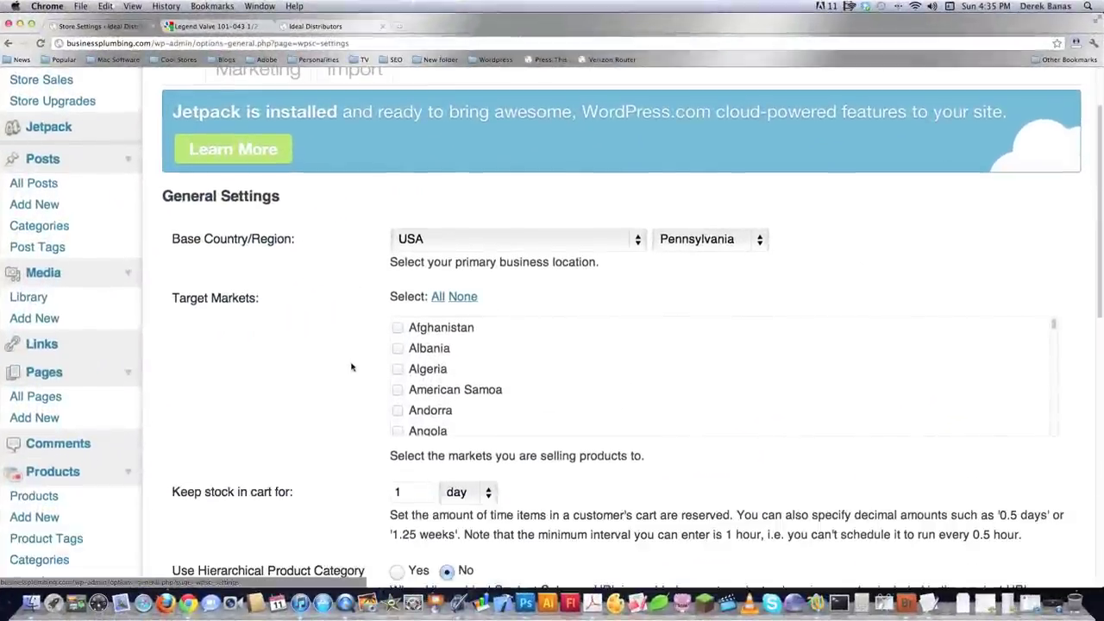
{"action": "scroll", "coordinate": [359, 373], "scroll_direction": "up", "scroll_amount": 2}
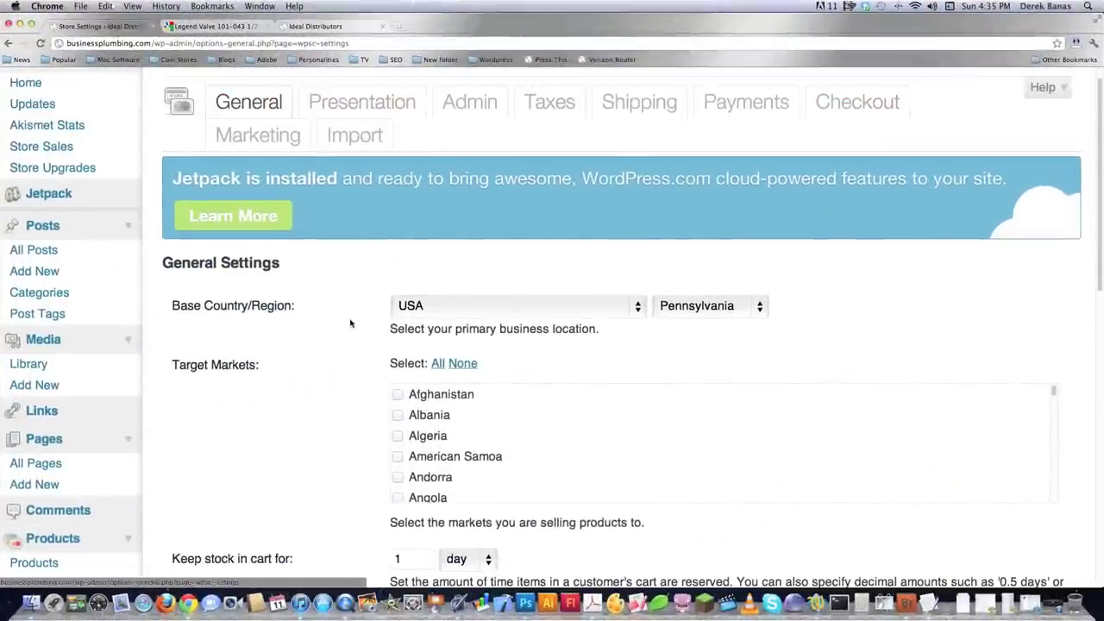
{"action": "scroll", "coordinate": [348, 326], "scroll_direction": "down", "scroll_amount": 4}
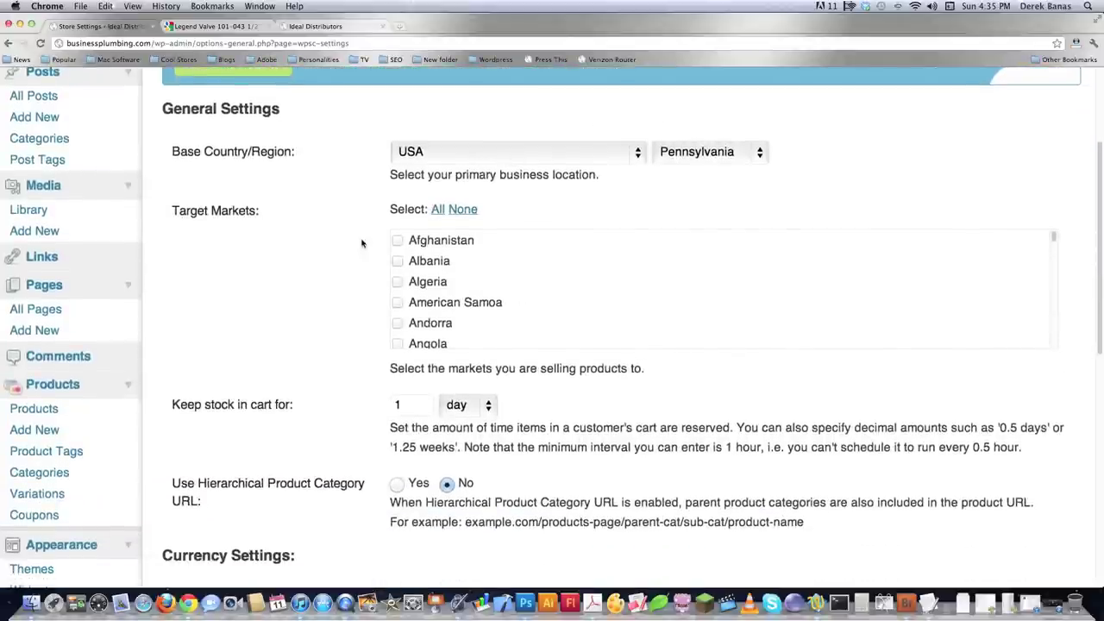
Step: Look through the Target Markets country list down to the USA entry to check which markets are selected
{"action": "scroll", "coordinate": [652, 326], "scroll_direction": "down", "scroll_amount": 5}
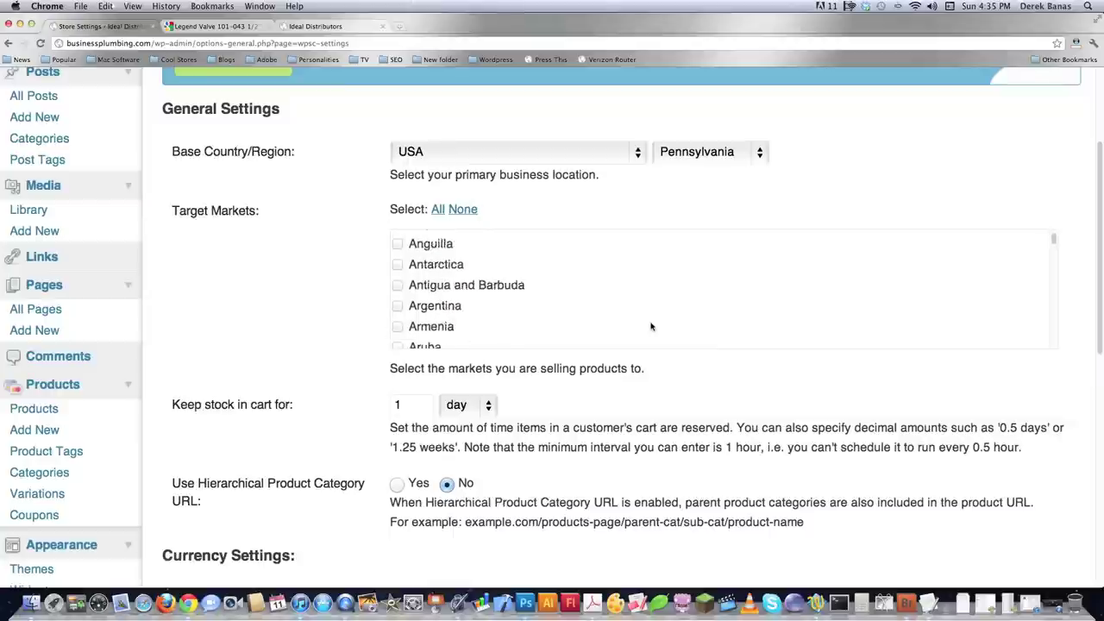
{"action": "scroll", "coordinate": [652, 326], "scroll_direction": "down", "scroll_amount": 8}
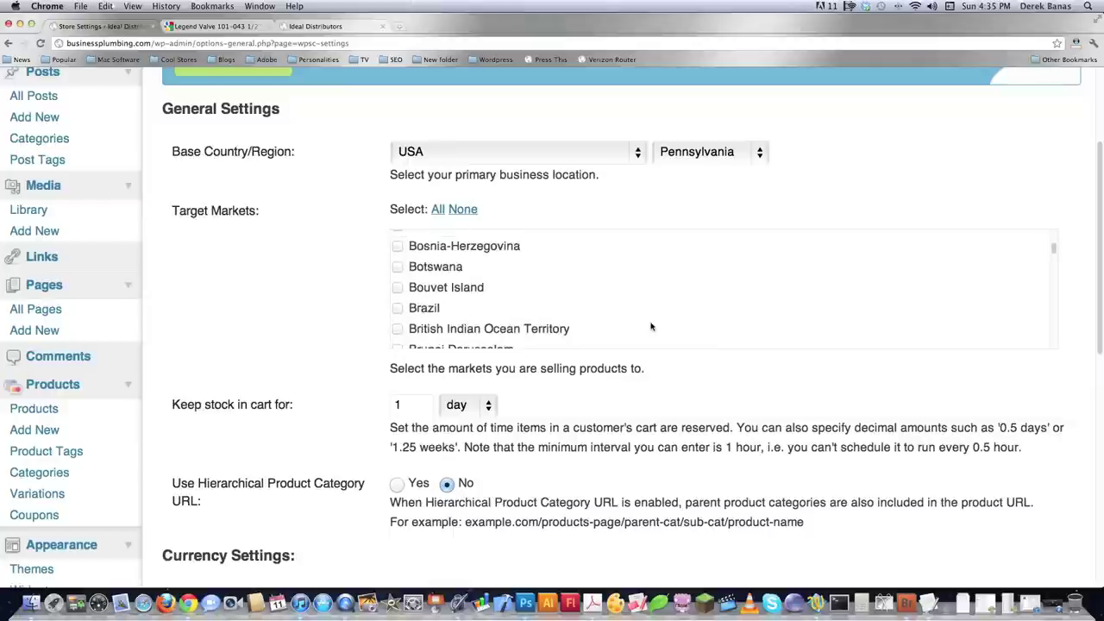
{"action": "scroll", "coordinate": [652, 326], "scroll_direction": "down", "scroll_amount": 6}
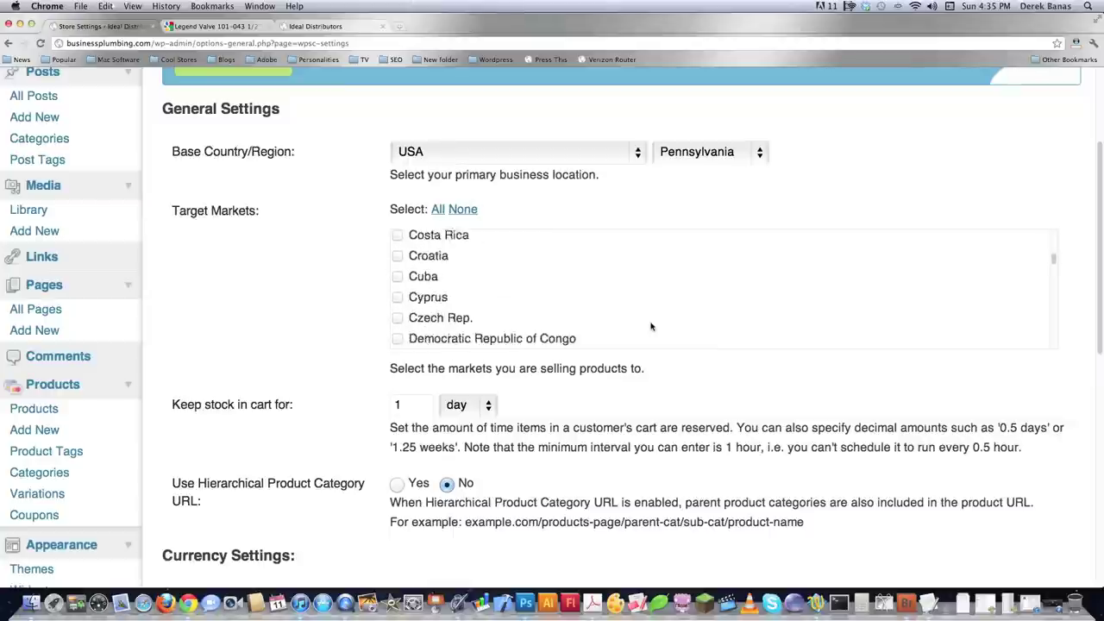
{"action": "scroll", "coordinate": [651, 326], "scroll_direction": "down", "scroll_amount": 10}
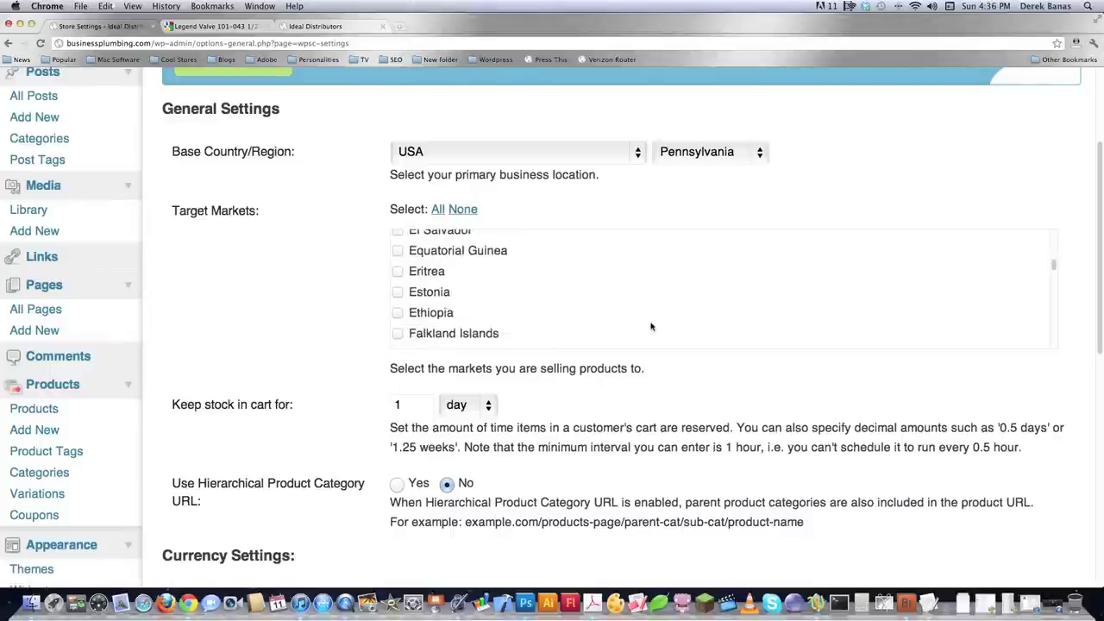
{"action": "scroll", "coordinate": [652, 326], "scroll_direction": "down", "scroll_amount": 5}
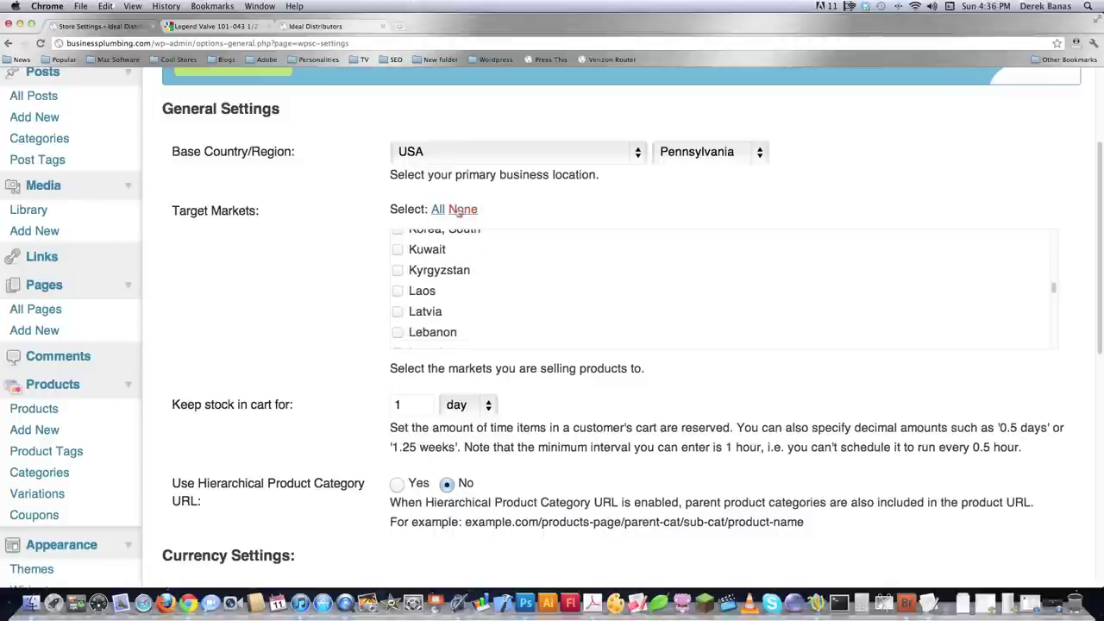
{"action": "scroll", "coordinate": [515, 308], "scroll_direction": "down", "scroll_amount": 8}
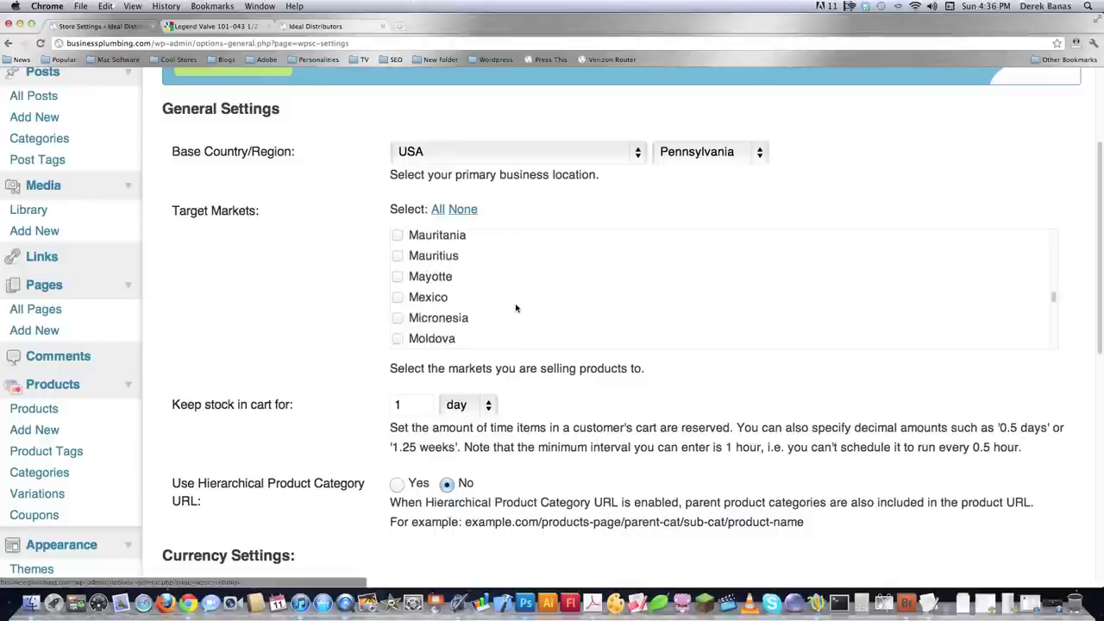
{"action": "scroll", "coordinate": [515, 308], "scroll_direction": "down", "scroll_amount": 15}
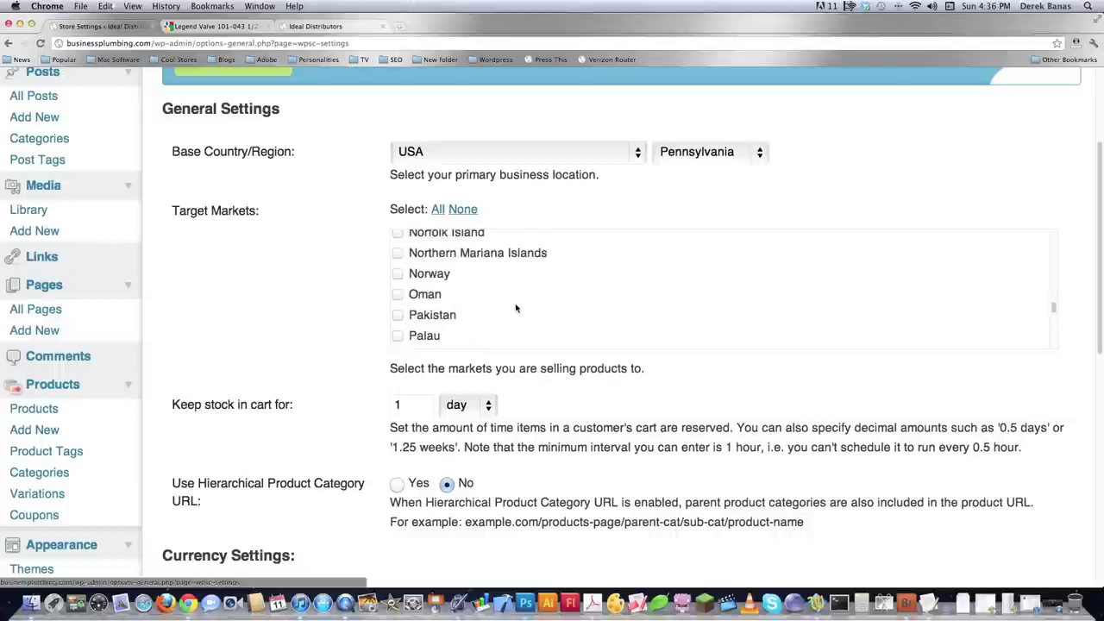
{"action": "scroll", "coordinate": [516, 307], "scroll_direction": "down", "scroll_amount": 2}
{"action": "scroll", "coordinate": [516, 308], "scroll_direction": "down", "scroll_amount": 10}
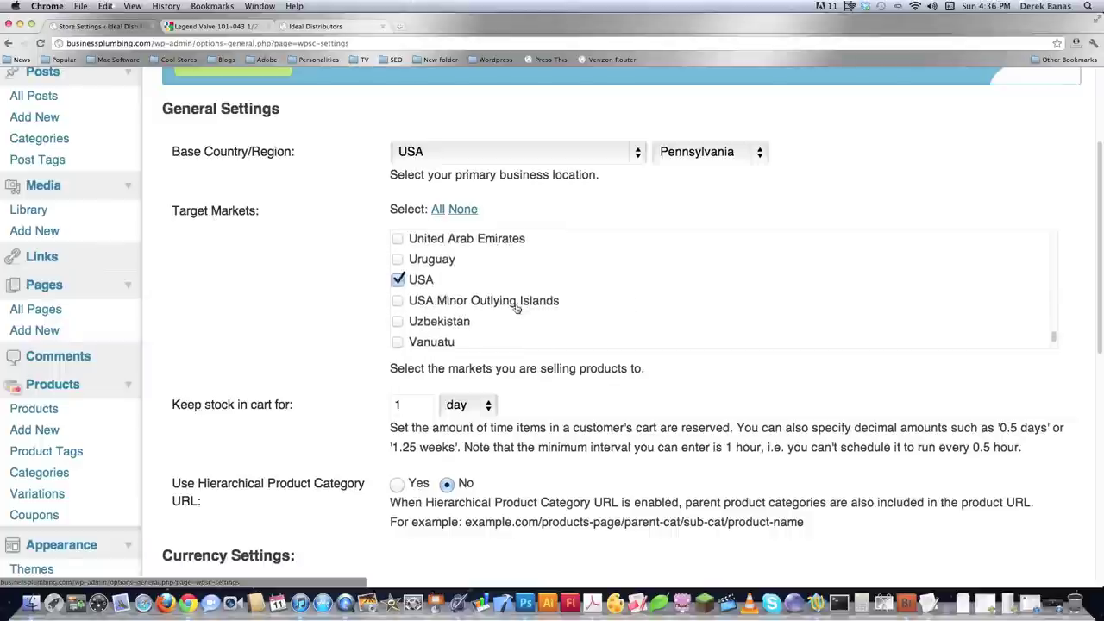
{"action": "scroll", "coordinate": [516, 308], "scroll_direction": "down", "scroll_amount": 1}
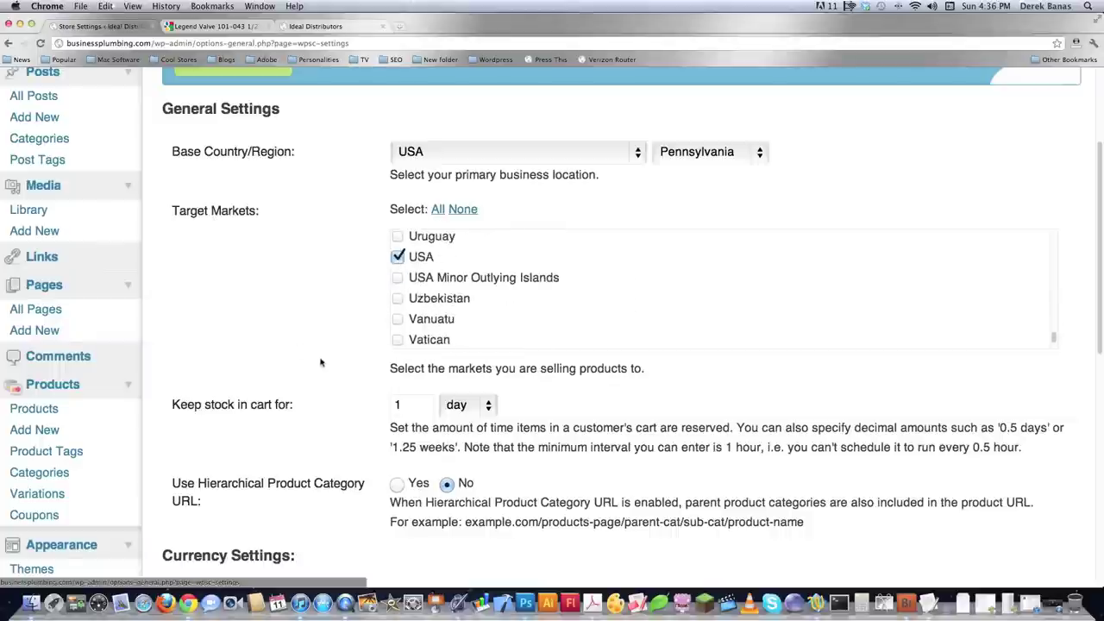
Step: Choose USA (US Dollar) as the currency type and update the general store settings
{"action": "scroll", "coordinate": [320, 362], "scroll_direction": "down", "scroll_amount": 3}
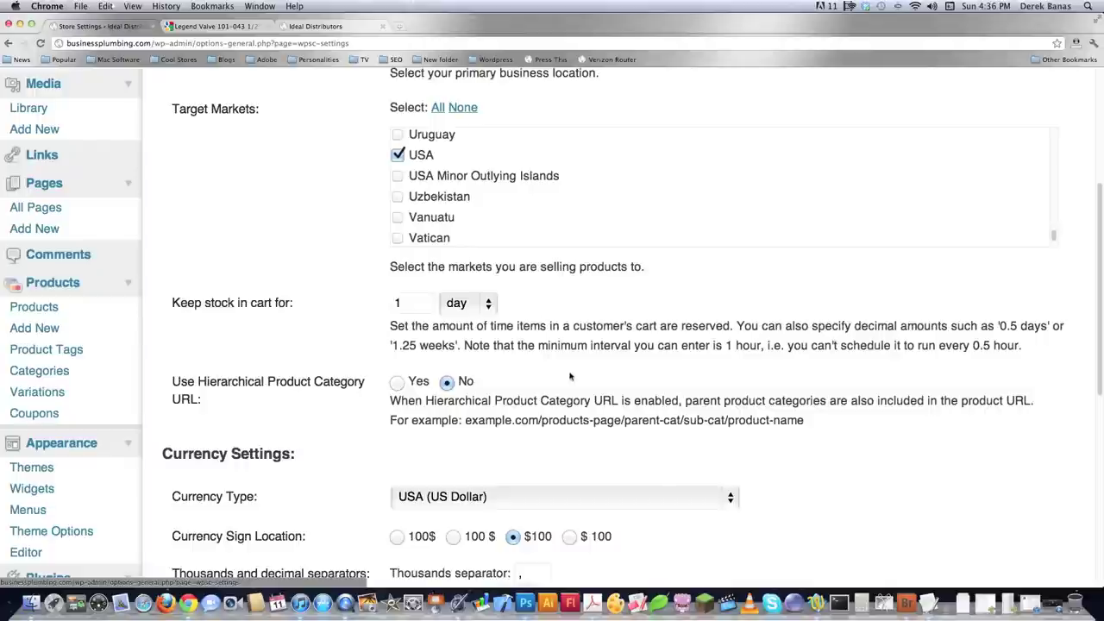
{"action": "scroll", "coordinate": [557, 337], "scroll_direction": "down", "scroll_amount": 3}
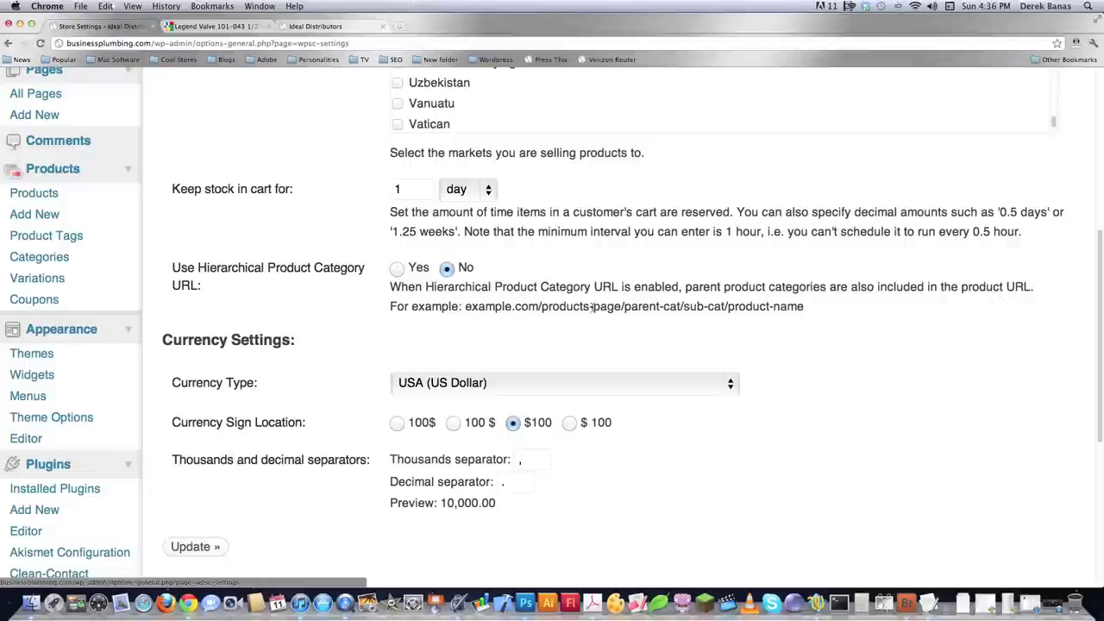
{"action": "scroll", "coordinate": [614, 288], "scroll_direction": "down", "scroll_amount": 3}
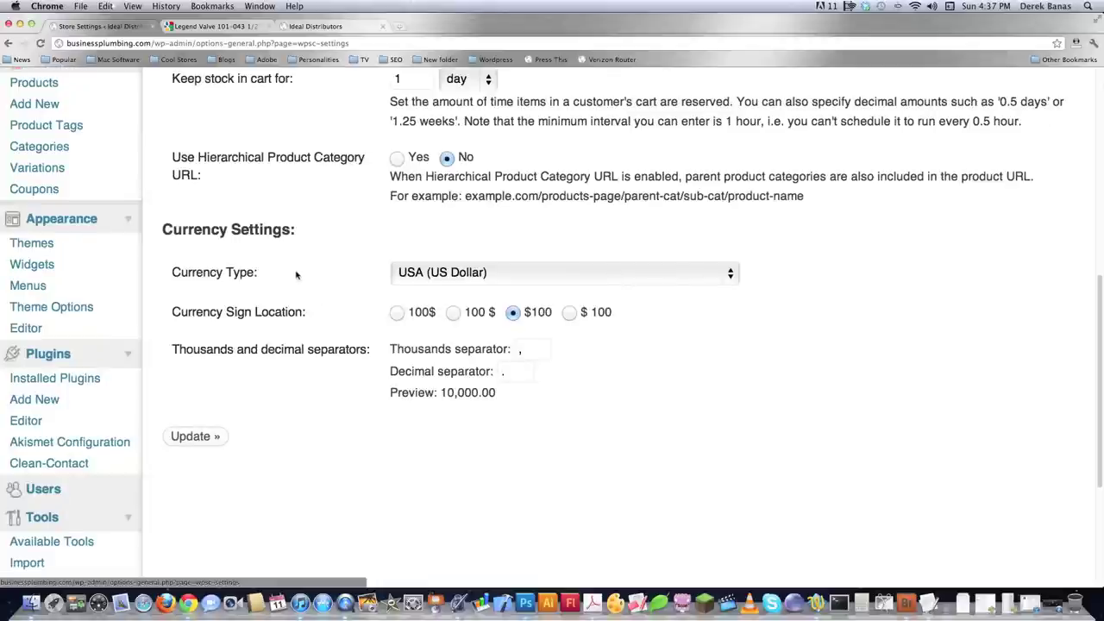
{"action": "left_click", "coordinate": [729, 272]}
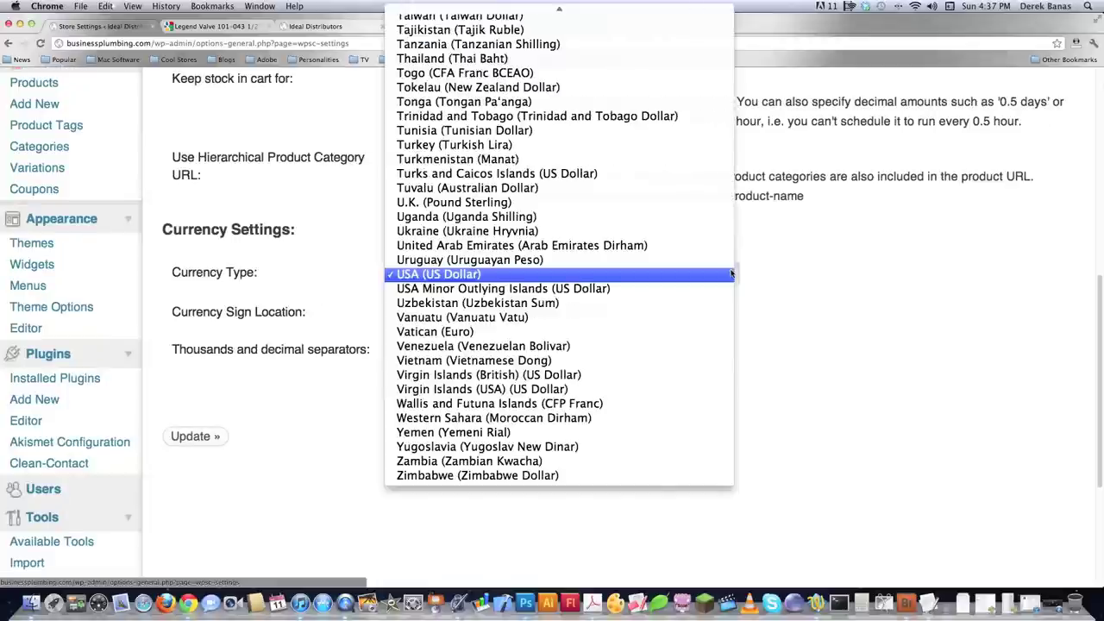
{"action": "left_click", "coordinate": [729, 275]}
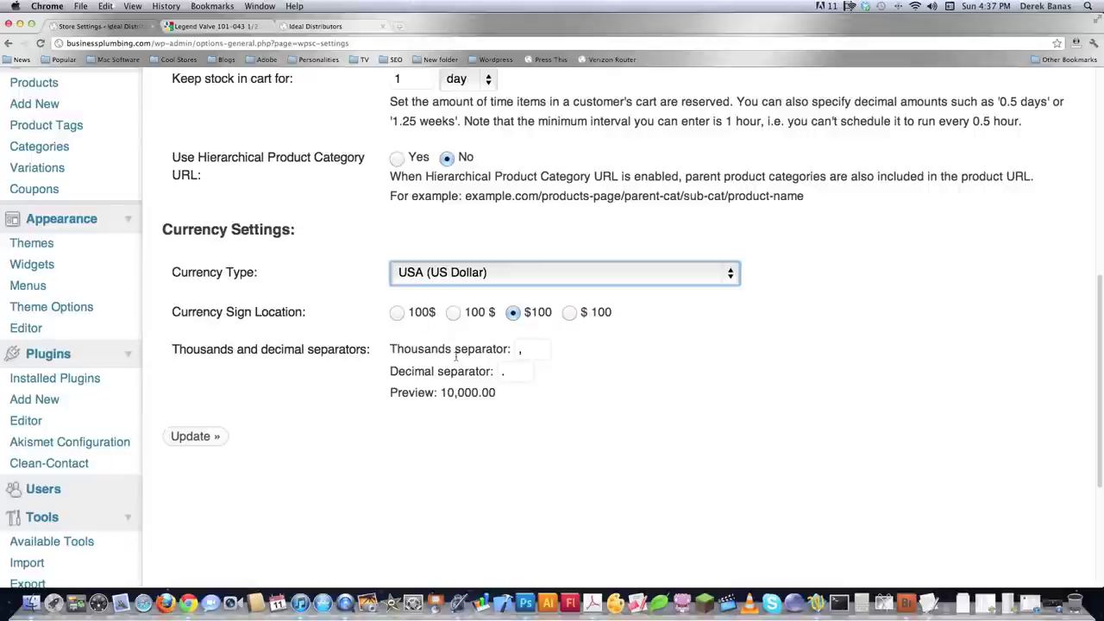
{"action": "left_click", "coordinate": [216, 436]}
Step: Open the store's Presentation settings and review the advanced theme options for moving template files, backing up the theme and flushing the theme cache
{"action": "left_click", "coordinate": [357, 125]}
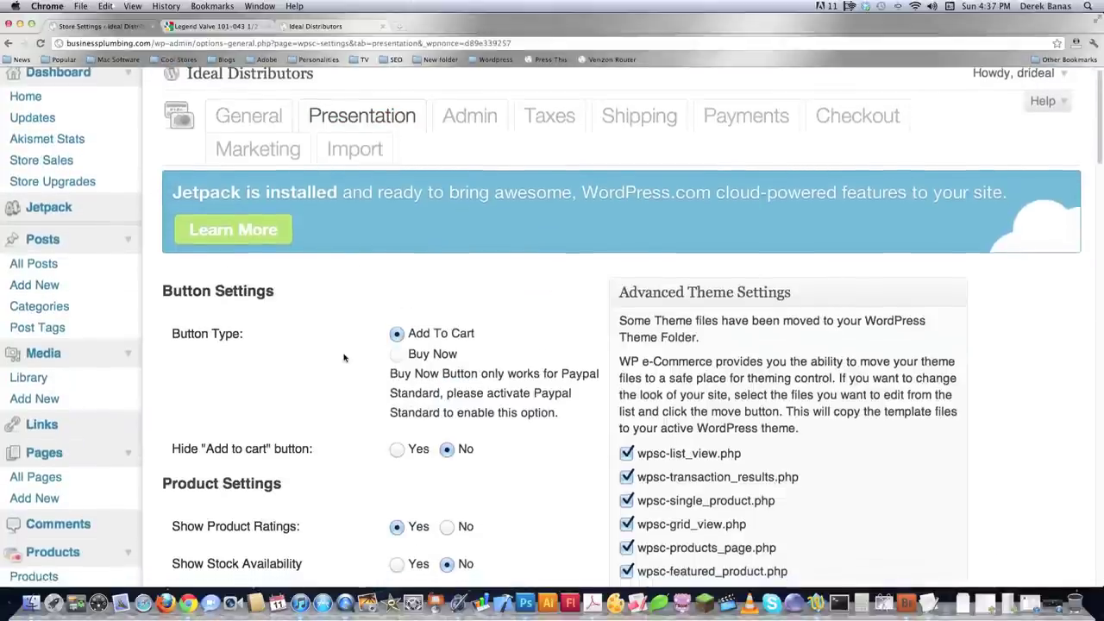
{"action": "scroll", "coordinate": [910, 173], "scroll_direction": "down", "scroll_amount": 3}
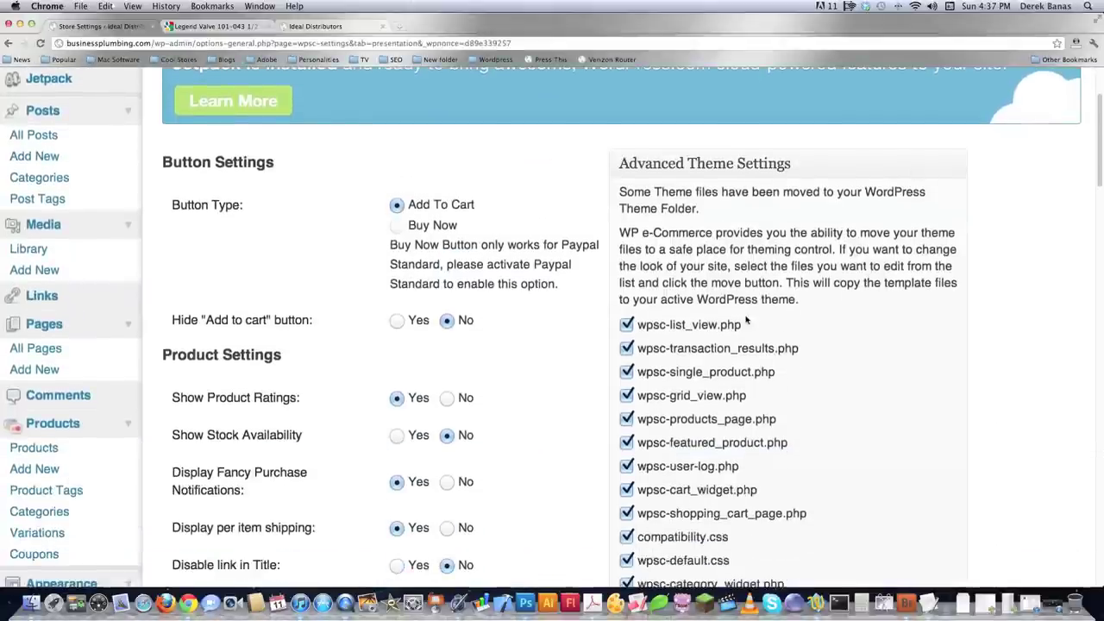
{"action": "scroll", "coordinate": [848, 369], "scroll_direction": "down", "scroll_amount": 2}
{"action": "scroll", "coordinate": [848, 369], "scroll_direction": "down", "scroll_amount": 4}
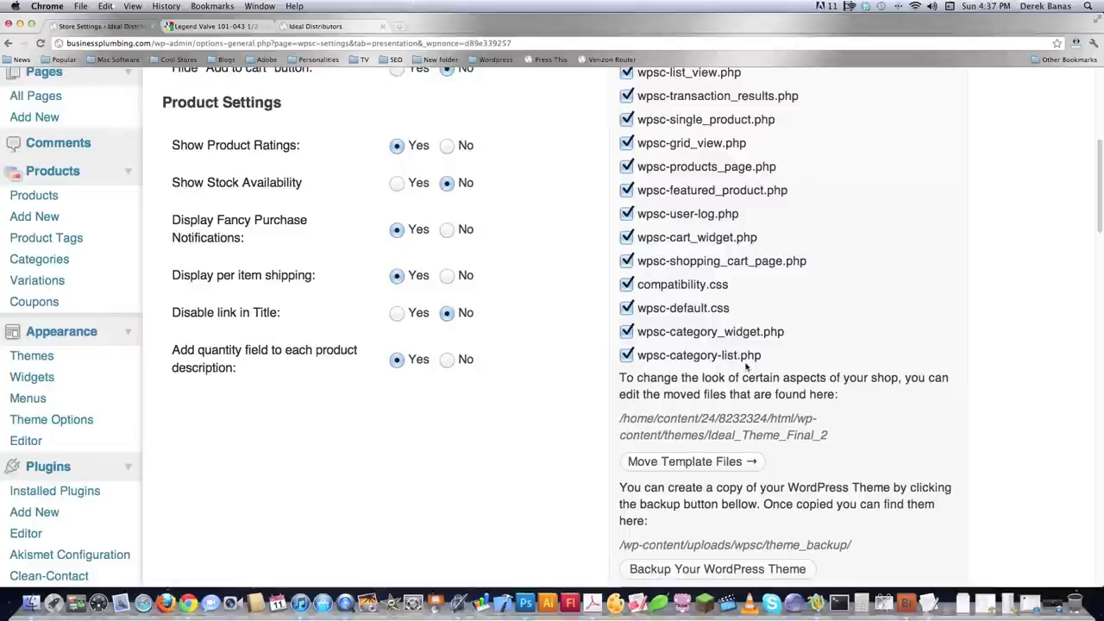
{"action": "scroll", "coordinate": [897, 389], "scroll_direction": "down", "scroll_amount": 3}
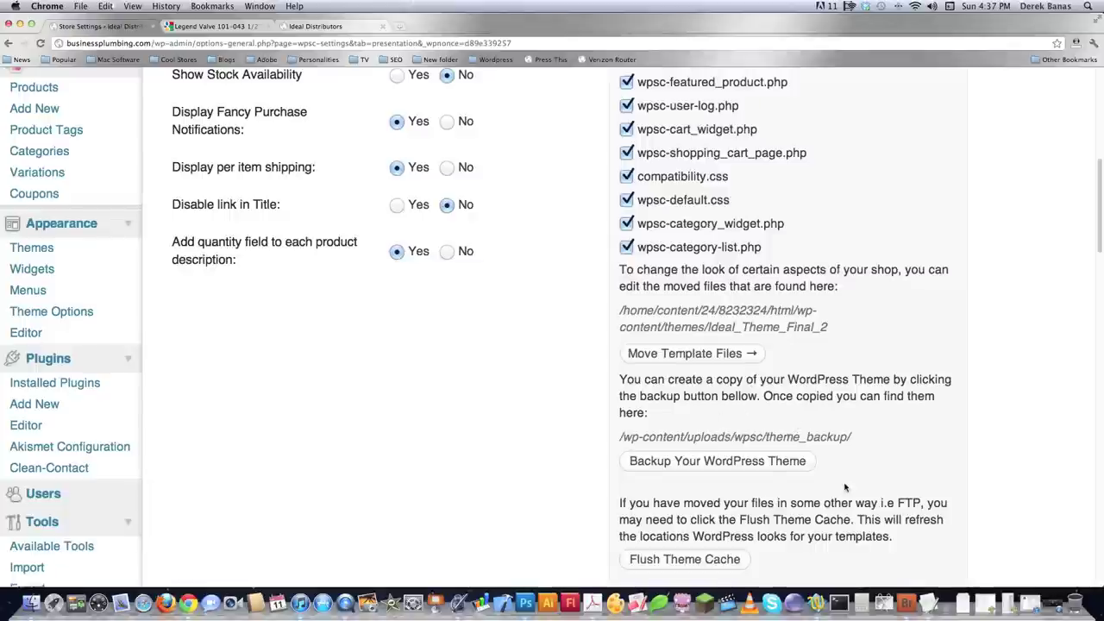
{"action": "scroll", "coordinate": [845, 488], "scroll_direction": "down", "scroll_amount": 3}
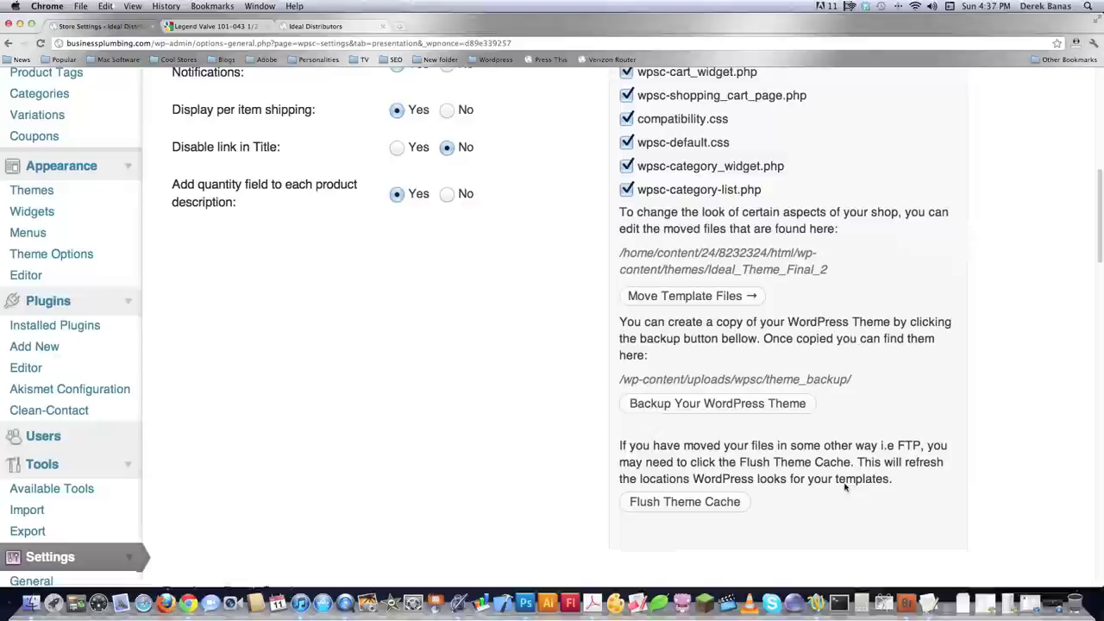
{"action": "left_click", "coordinate": [701, 506]}
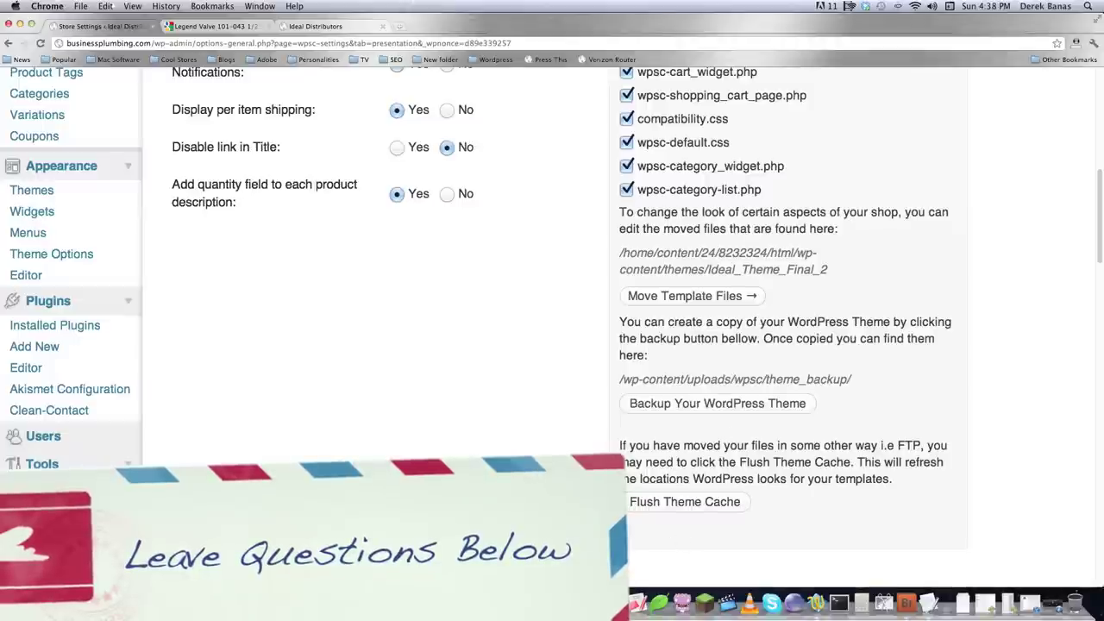
Step: Review the button type, Add to cart visibility and product display options in the Presentation settings
{"action": "scroll", "coordinate": [536, 318], "scroll_direction": "down", "scroll_amount": 3}
{"action": "scroll", "coordinate": [536, 318], "scroll_direction": "up", "scroll_amount": 6}
{"action": "scroll", "coordinate": [536, 318], "scroll_direction": "up", "scroll_amount": 3}
{"action": "scroll", "coordinate": [536, 318], "scroll_direction": "down", "scroll_amount": 2}
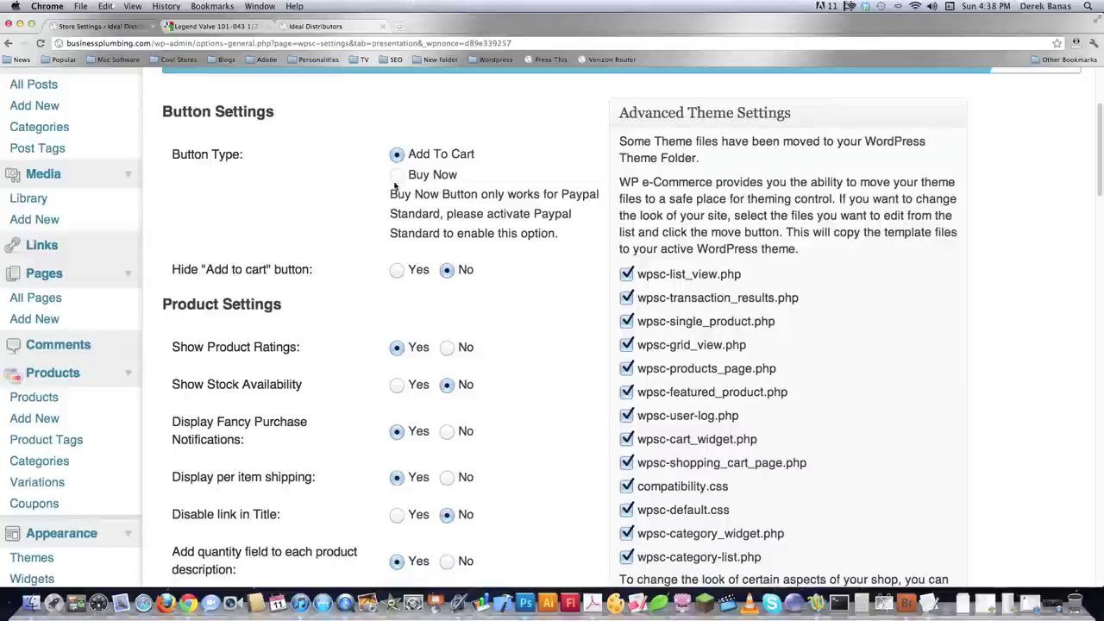
{"action": "scroll", "coordinate": [528, 268], "scroll_direction": "down", "scroll_amount": 2}
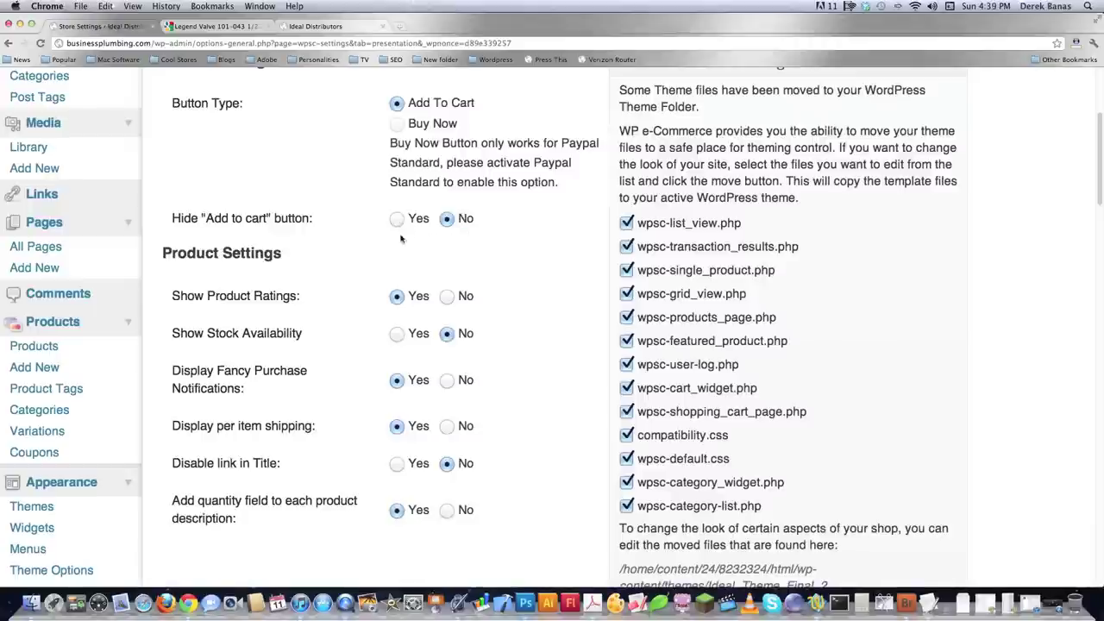
{"action": "scroll", "coordinate": [328, 228], "scroll_direction": "down", "scroll_amount": 2}
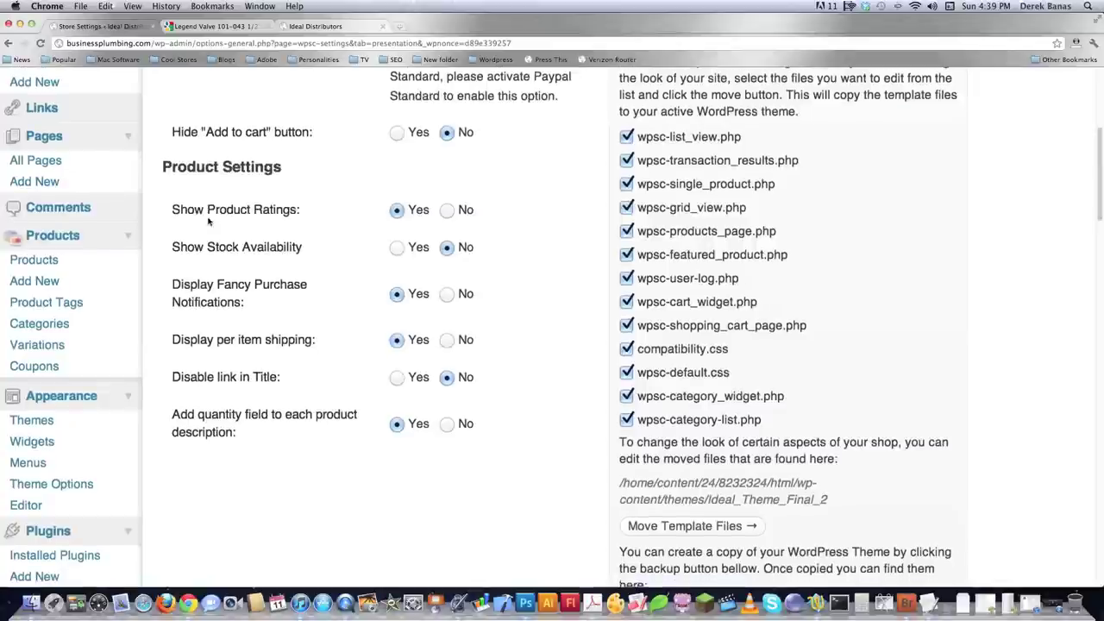
Step: Switch to the live storefront, open its Products Page and examine the rating stars under the first product
{"action": "left_click", "coordinate": [334, 27]}
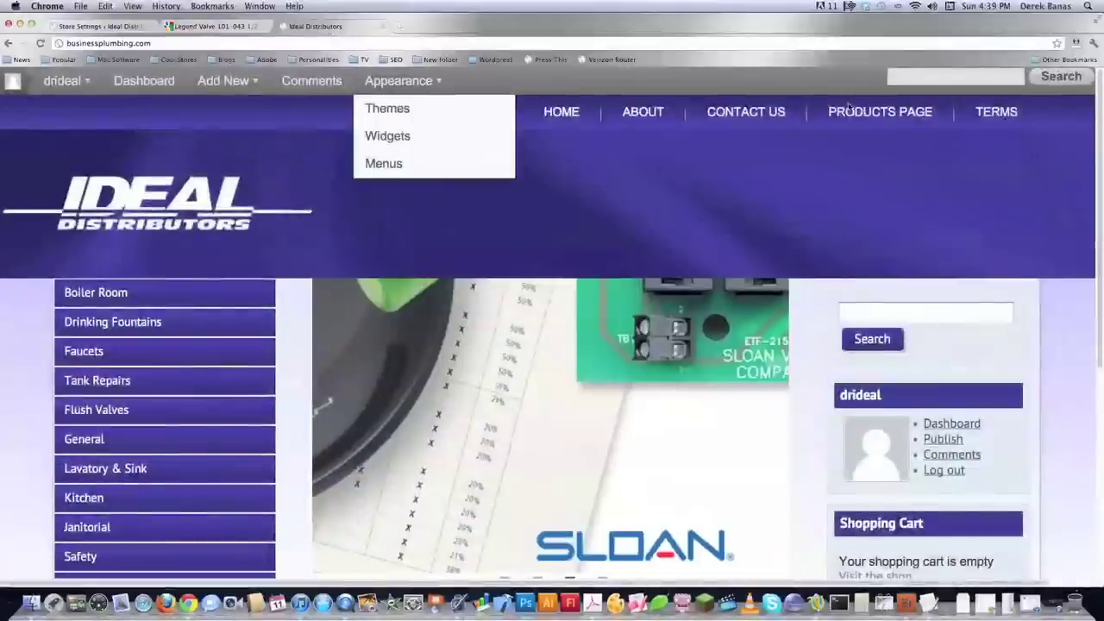
{"action": "mouse_move", "coordinate": [828, 207]}
{"action": "left_click", "coordinate": [819, 112]}
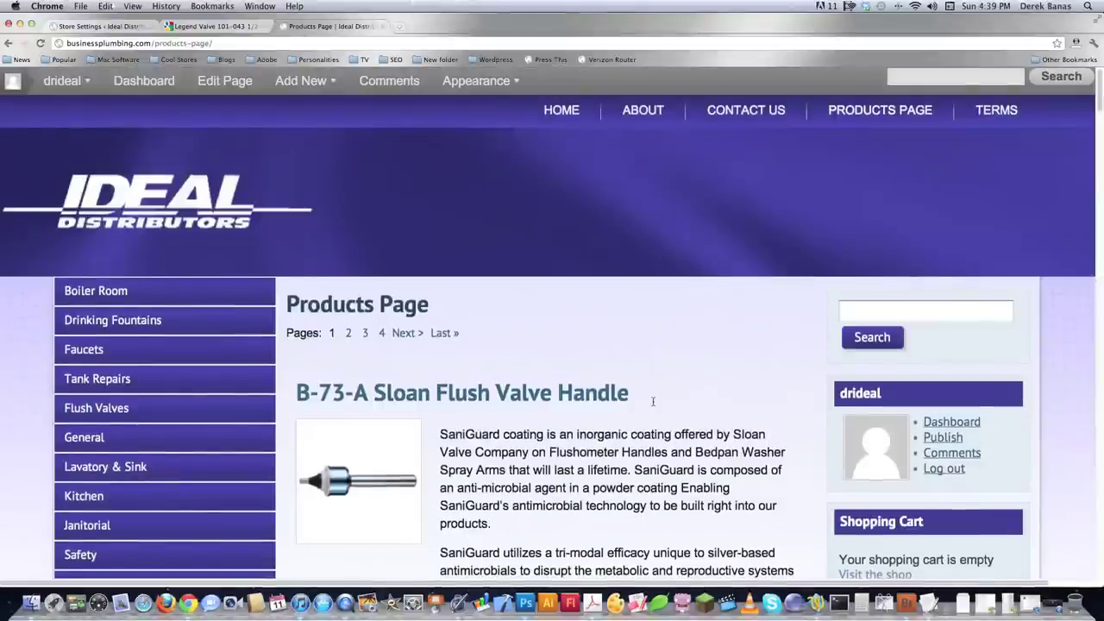
{"action": "scroll", "coordinate": [655, 401], "scroll_direction": "down", "scroll_amount": 5}
{"action": "scroll", "coordinate": [655, 401], "scroll_direction": "down", "scroll_amount": 2}
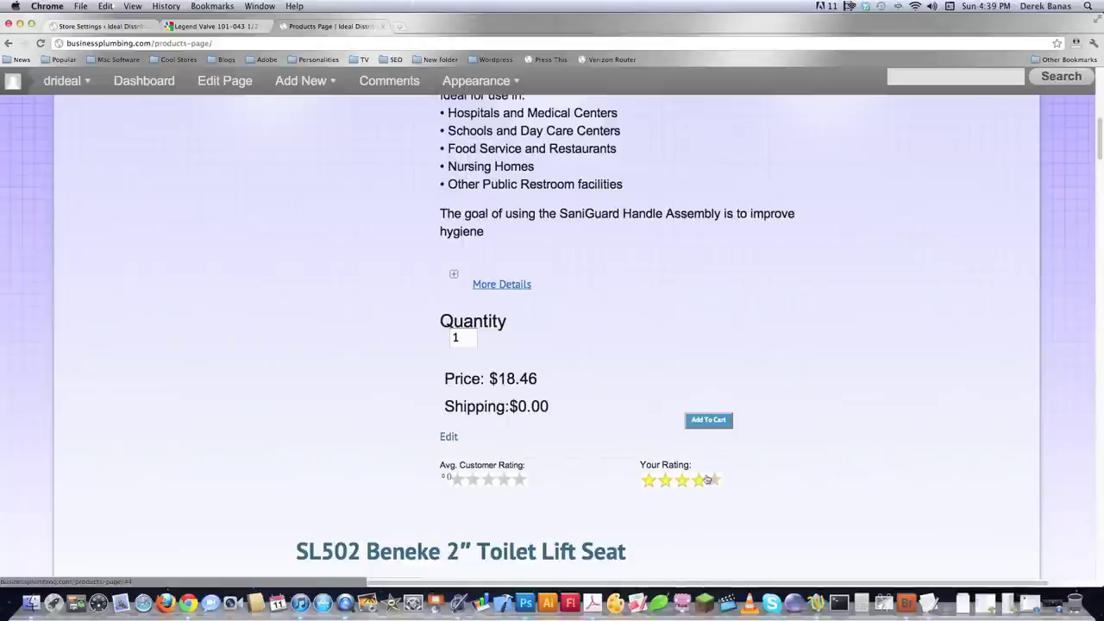
Step: Check the fancy purchase notifications setting, add the B-73-A Sloan Flush Valve Handle to the storefront cart and continue shopping
{"action": "left_click", "coordinate": [99, 26]}
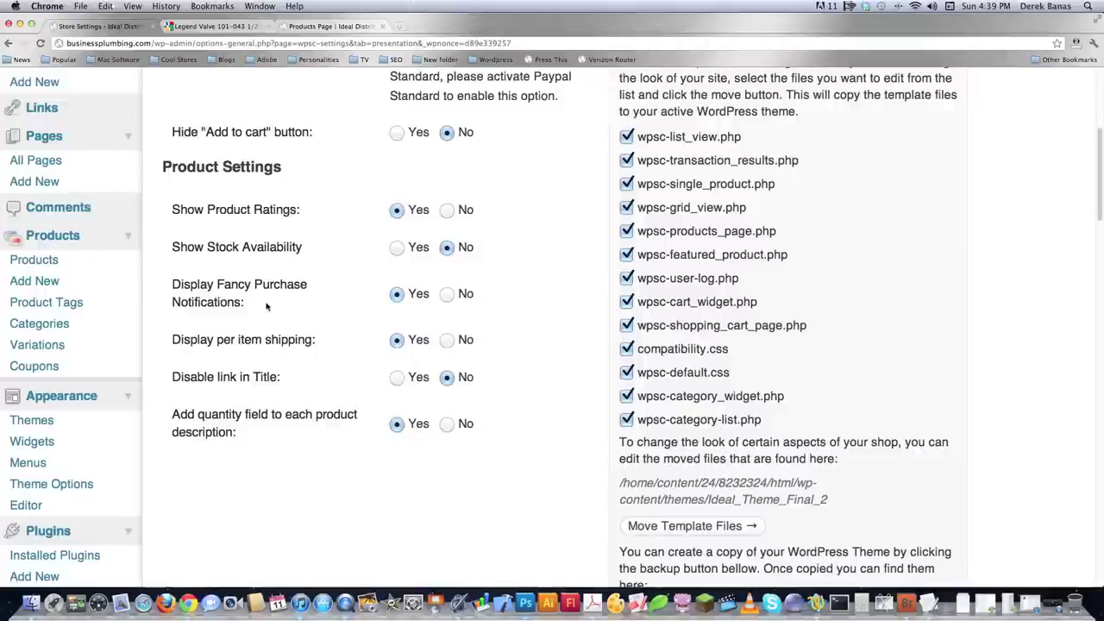
{"action": "left_click", "coordinate": [353, 26]}
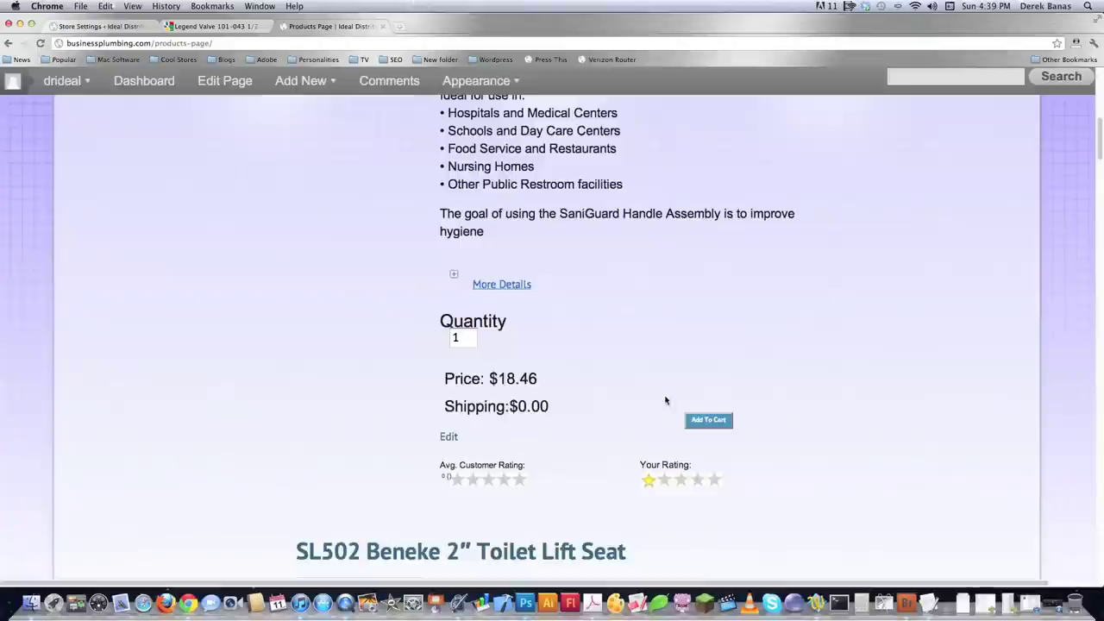
{"action": "left_click", "coordinate": [708, 420]}
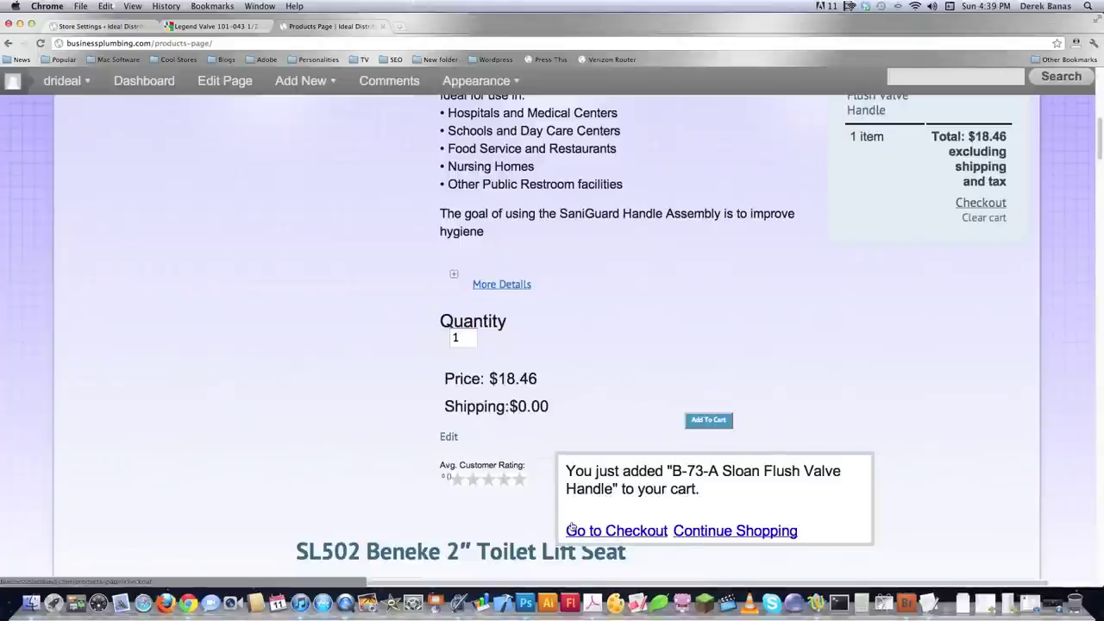
{"action": "left_click", "coordinate": [719, 533]}
Step: Return to the storefront's Products Page and examine the shopping cart widget's contents
{"action": "left_click", "coordinate": [103, 26]}
{"action": "left_click", "coordinate": [354, 26]}
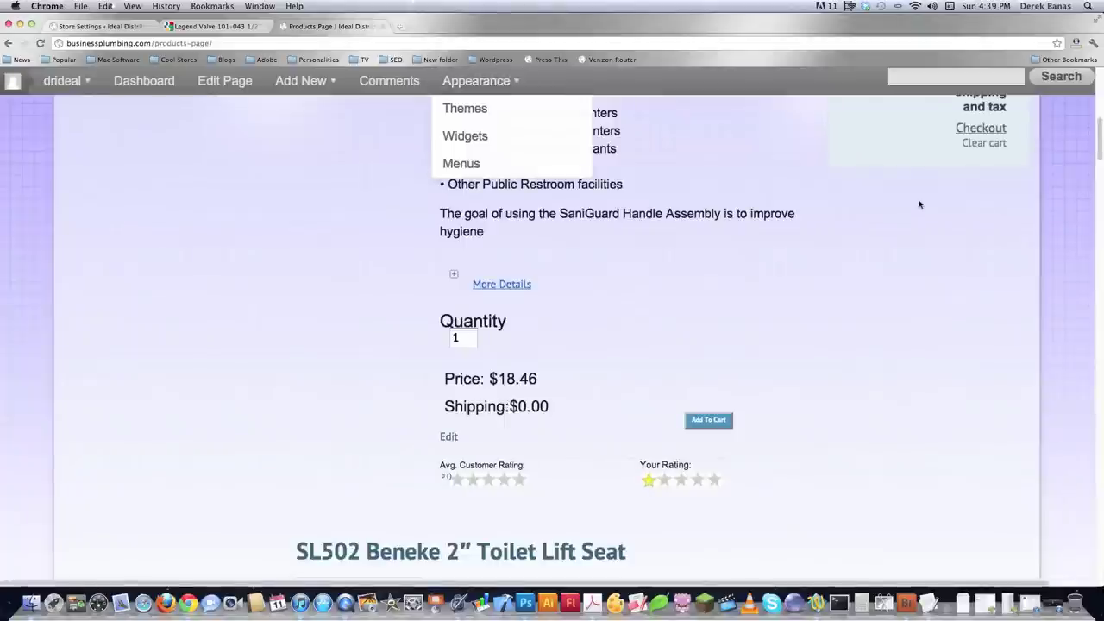
{"action": "scroll", "coordinate": [919, 205], "scroll_direction": "up", "scroll_amount": 5}
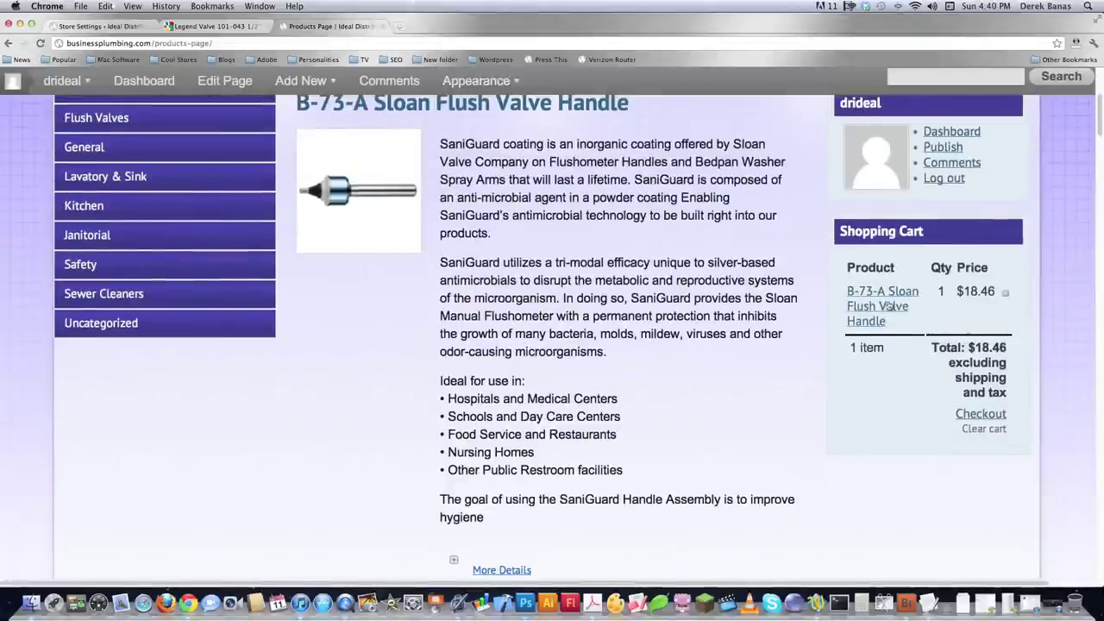
Step: Check the Disable link in Title setting, and open the B-73-A Sloan Flush Valve Handle page from its storefront title
{"action": "left_click", "coordinate": [104, 26]}
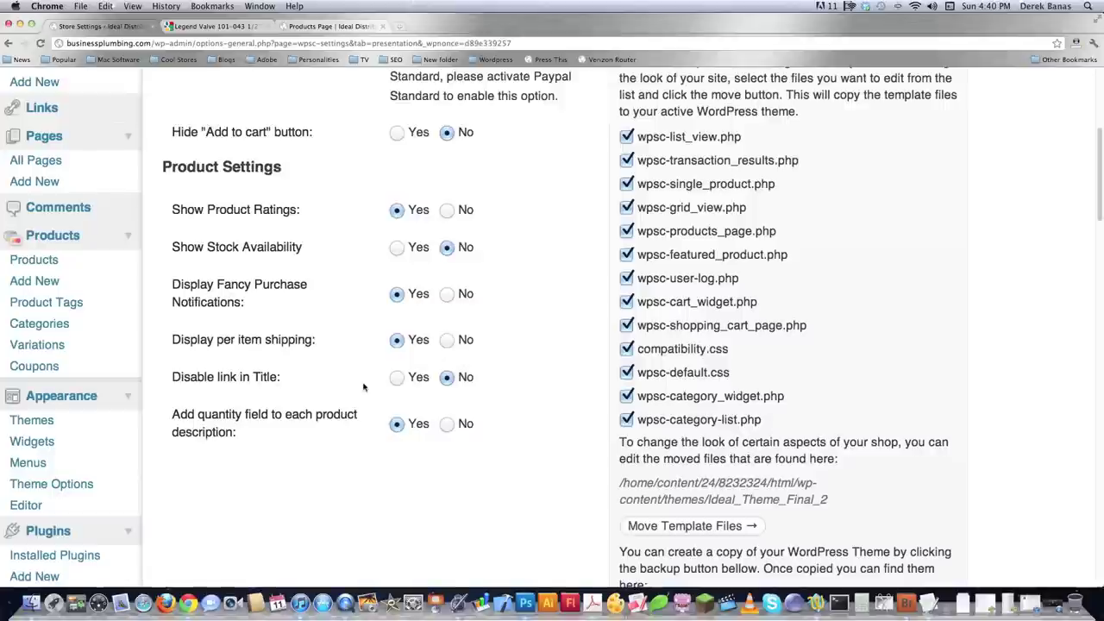
{"action": "scroll", "coordinate": [324, 376], "scroll_direction": "down", "scroll_amount": 3}
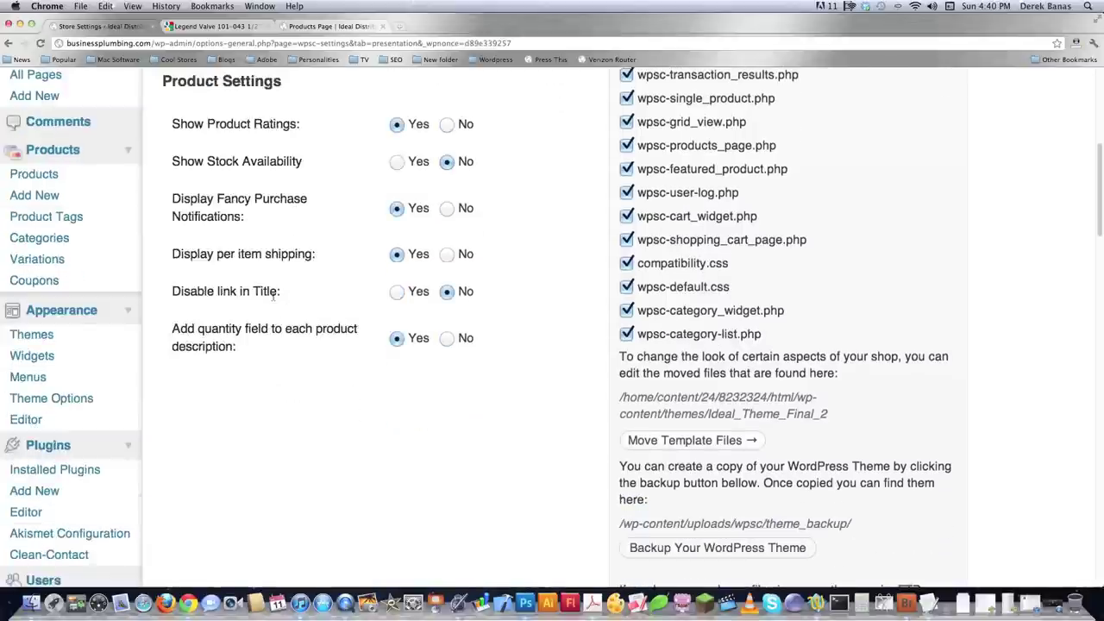
{"action": "left_click", "coordinate": [328, 26]}
{"action": "scroll", "coordinate": [517, 215], "scroll_direction": "up", "scroll_amount": 5}
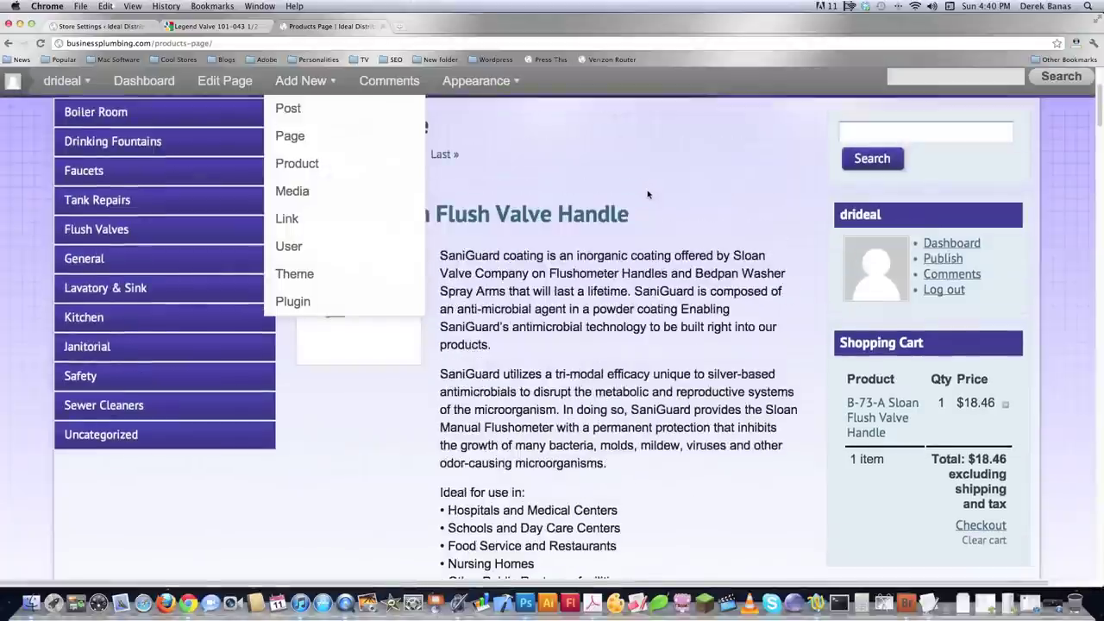
{"action": "left_click", "coordinate": [486, 218]}
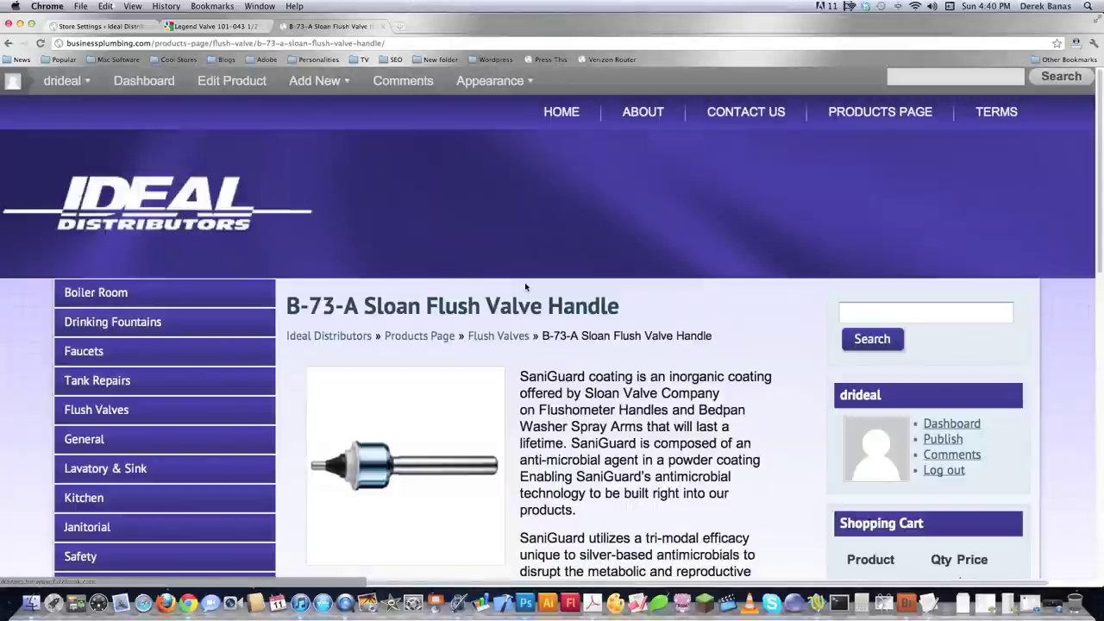
{"action": "scroll", "coordinate": [604, 328], "scroll_direction": "down", "scroll_amount": 1}
{"action": "scroll", "coordinate": [662, 354], "scroll_direction": "down", "scroll_amount": 2}
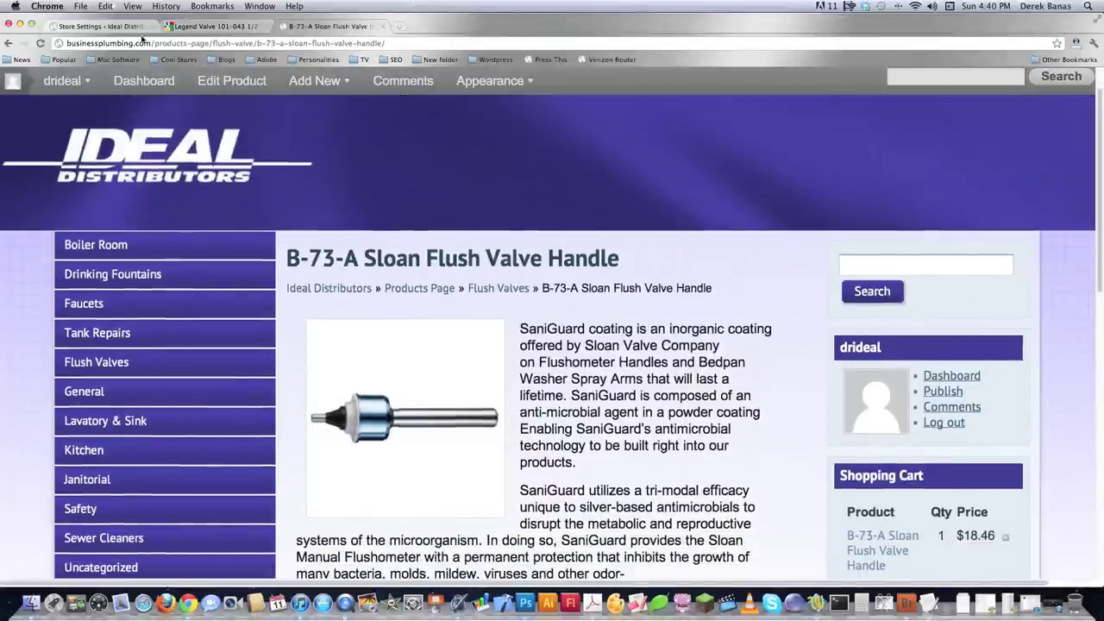
Step: Compare the setting that adds a quantity field to each product with the Quantity field on the storefront product page
{"action": "left_click", "coordinate": [99, 26]}
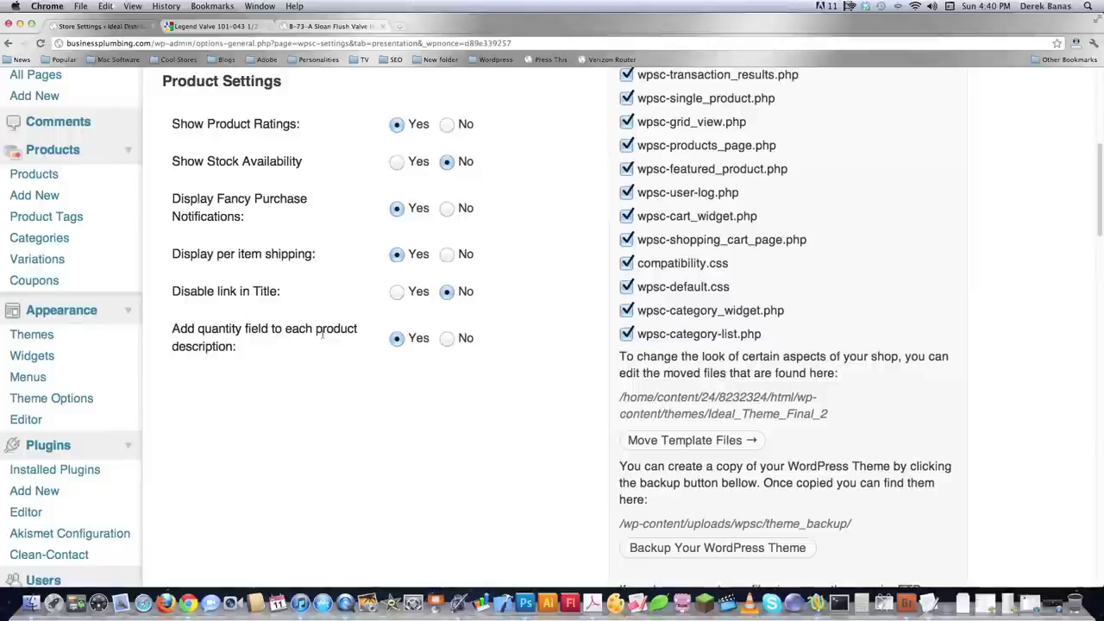
{"action": "left_click", "coordinate": [360, 26]}
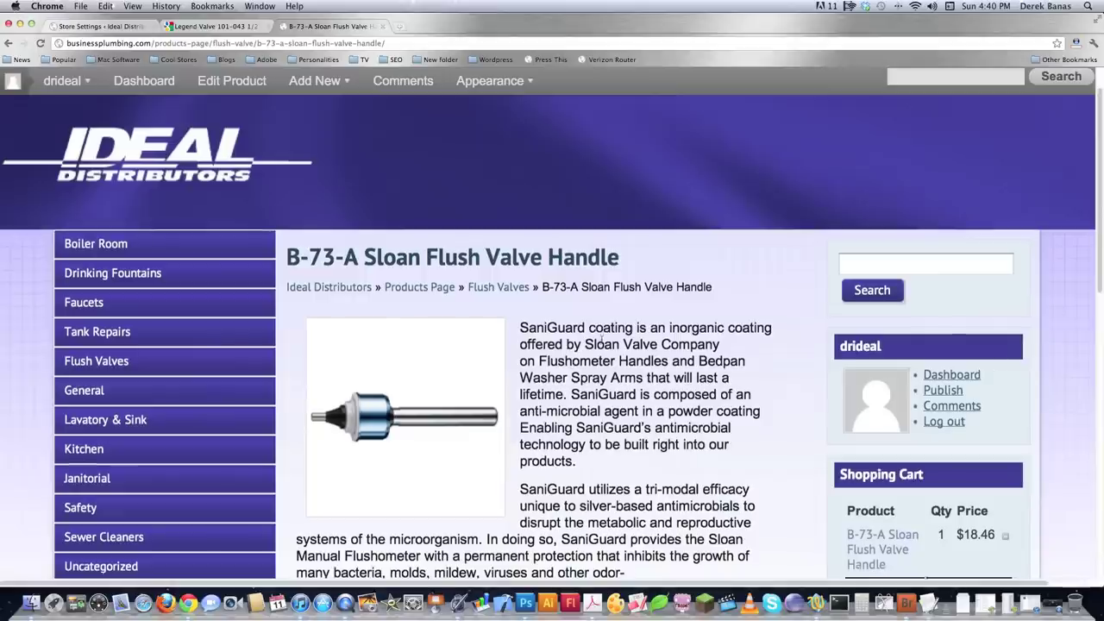
{"action": "scroll", "coordinate": [601, 338], "scroll_direction": "down", "scroll_amount": 8}
{"action": "scroll", "coordinate": [602, 339], "scroll_direction": "down", "scroll_amount": 3}
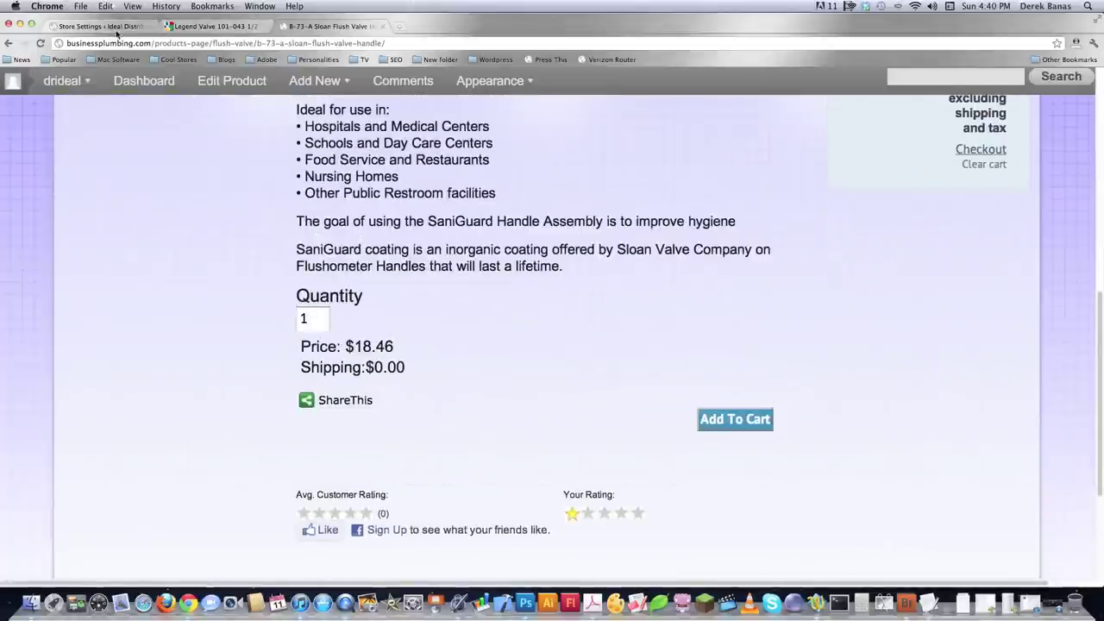
Step: Review the Product Display view choices and the grid view settings under Product Page Settings, leaving Default View selected
{"action": "left_click", "coordinate": [102, 26]}
{"action": "scroll", "coordinate": [385, 389], "scroll_direction": "down", "scroll_amount": 5}
{"action": "scroll", "coordinate": [386, 389], "scroll_direction": "down", "scroll_amount": 4}
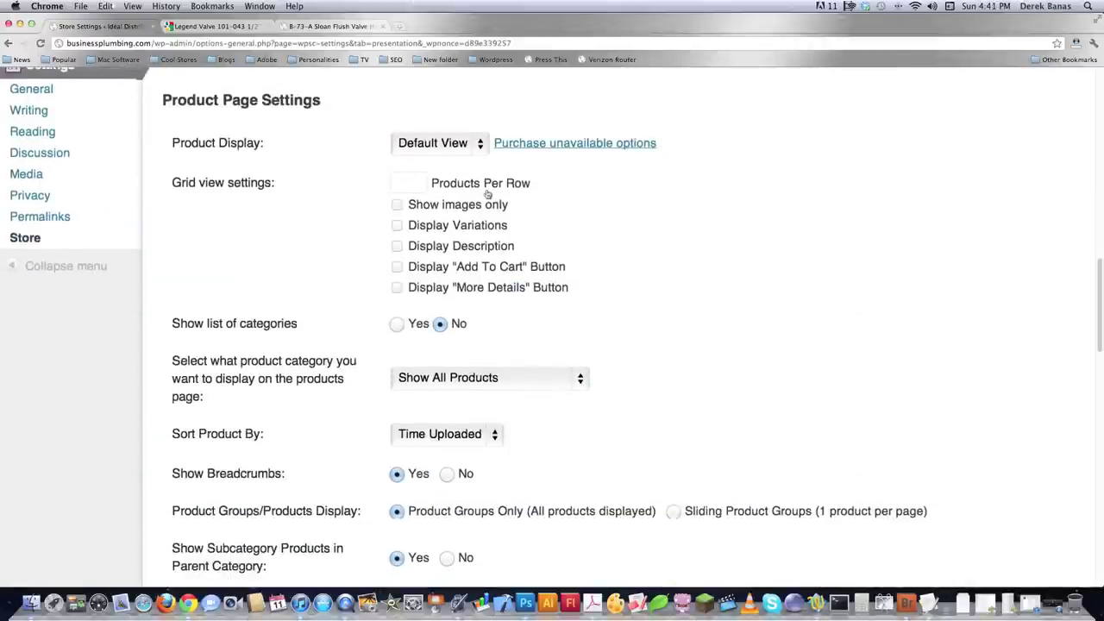
{"action": "left_click", "coordinate": [481, 145]}
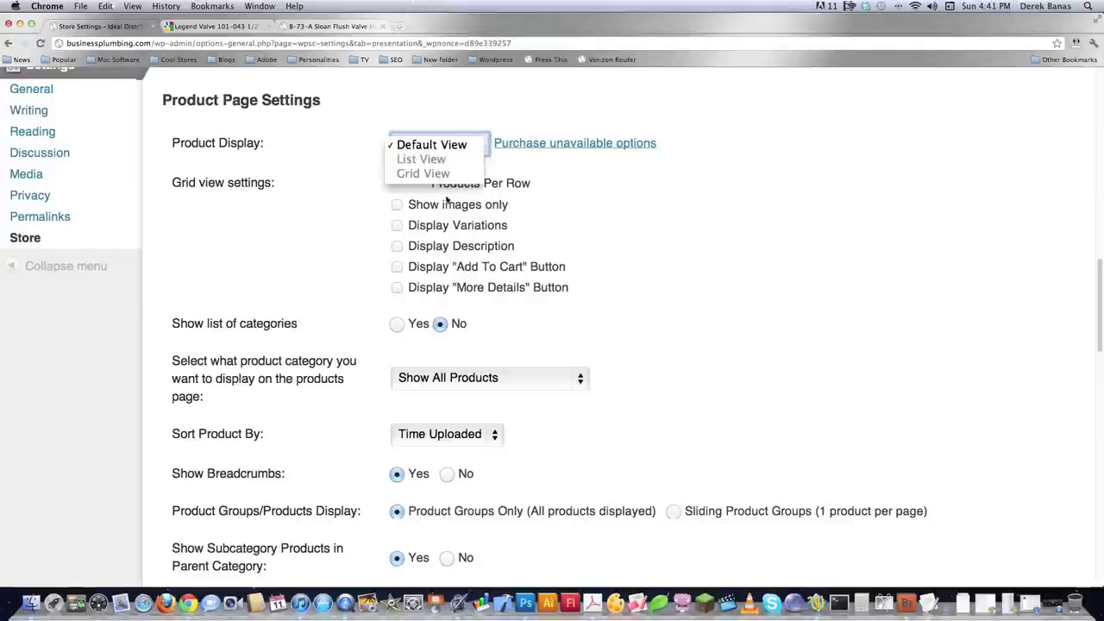
{"action": "left_click", "coordinate": [446, 143]}
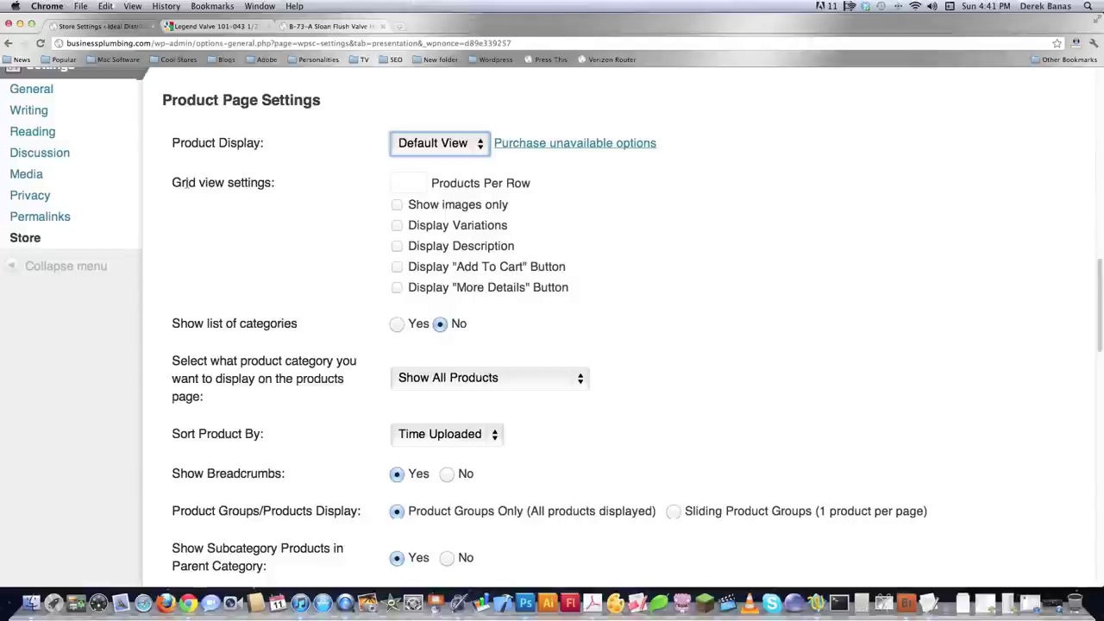
{"action": "left_click_drag", "start_coordinate": [172, 182], "coordinate": [296, 181]}
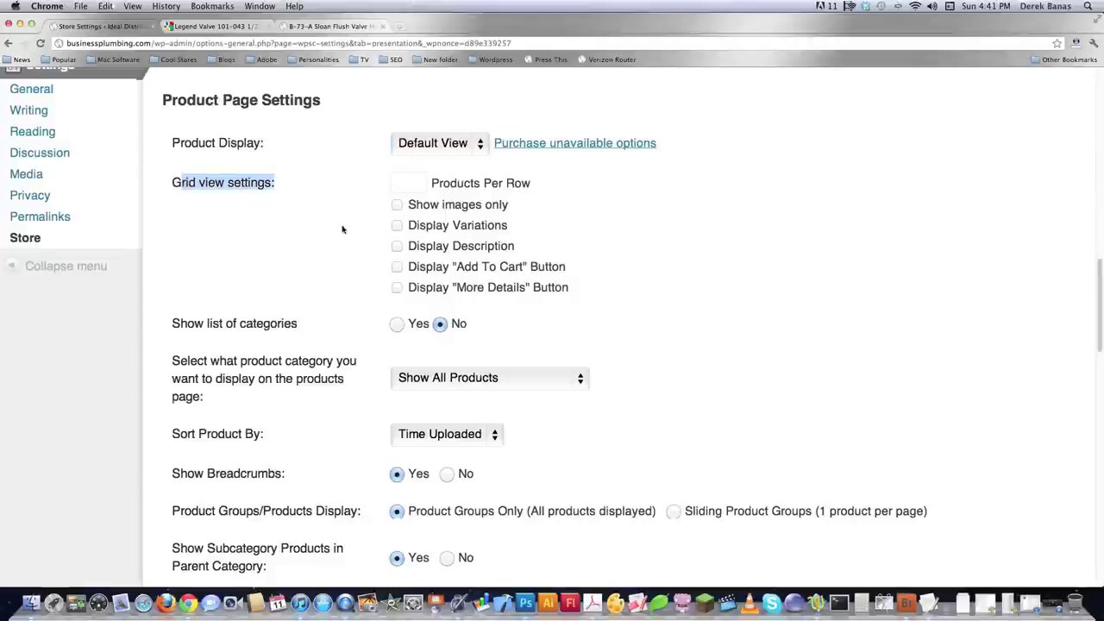
{"action": "left_click", "coordinate": [480, 143]}
{"action": "left_click", "coordinate": [577, 206]}
Step: Examine the Show list of categories setting and check the Products Page entry in the storefront's navigation
{"action": "scroll", "coordinate": [587, 214], "scroll_direction": "down", "scroll_amount": 3}
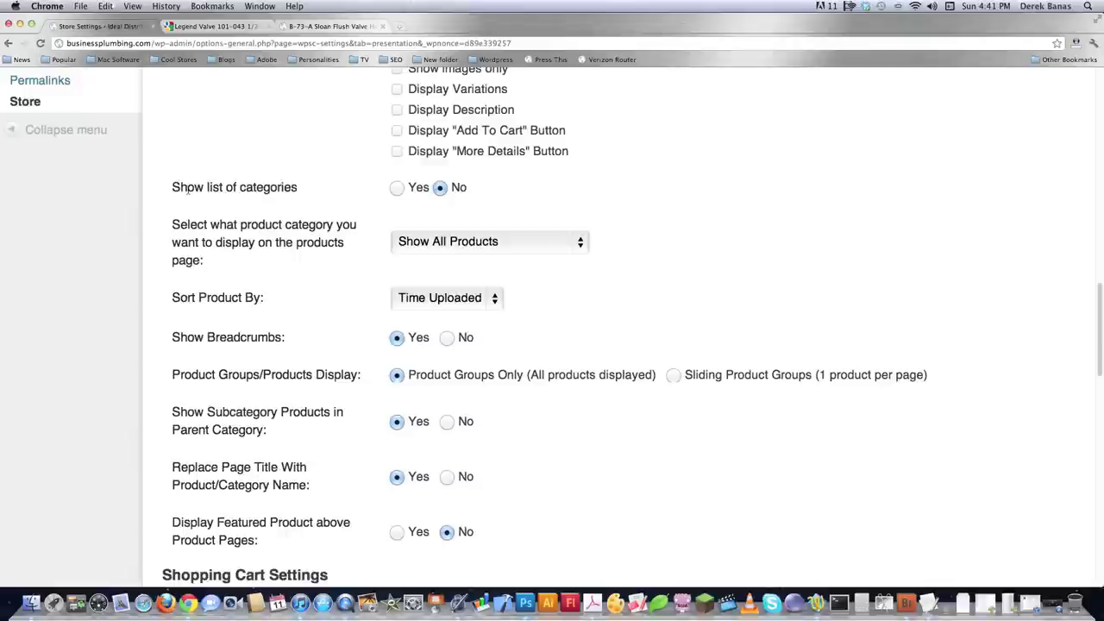
{"action": "left_click_drag", "start_coordinate": [176, 187], "coordinate": [296, 181]}
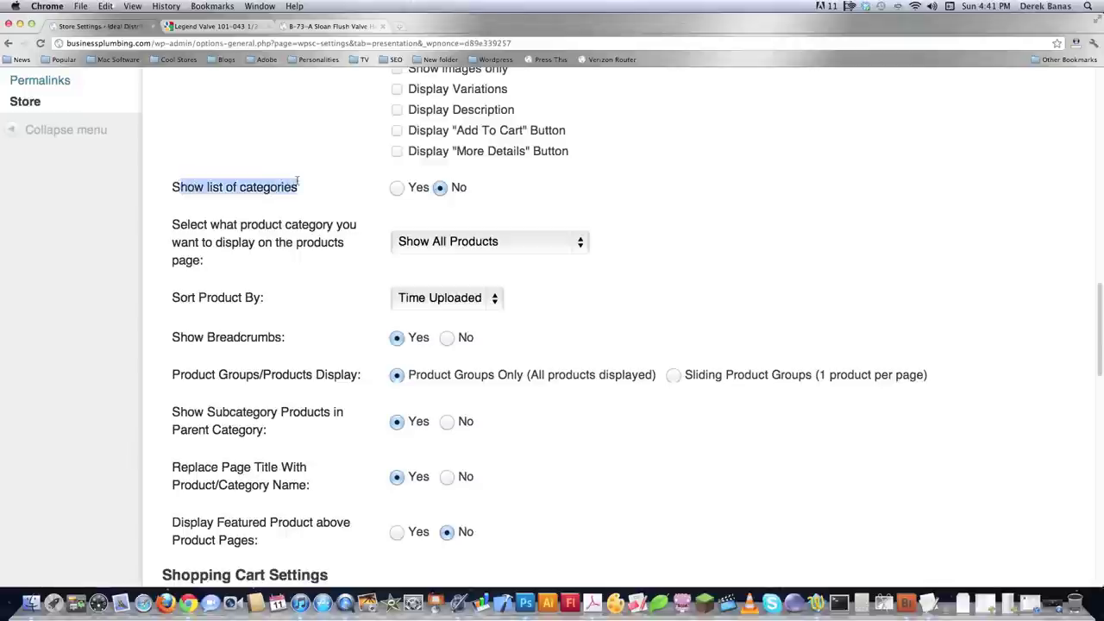
{"action": "scroll", "coordinate": [328, 243], "scroll_direction": "down", "scroll_amount": 3}
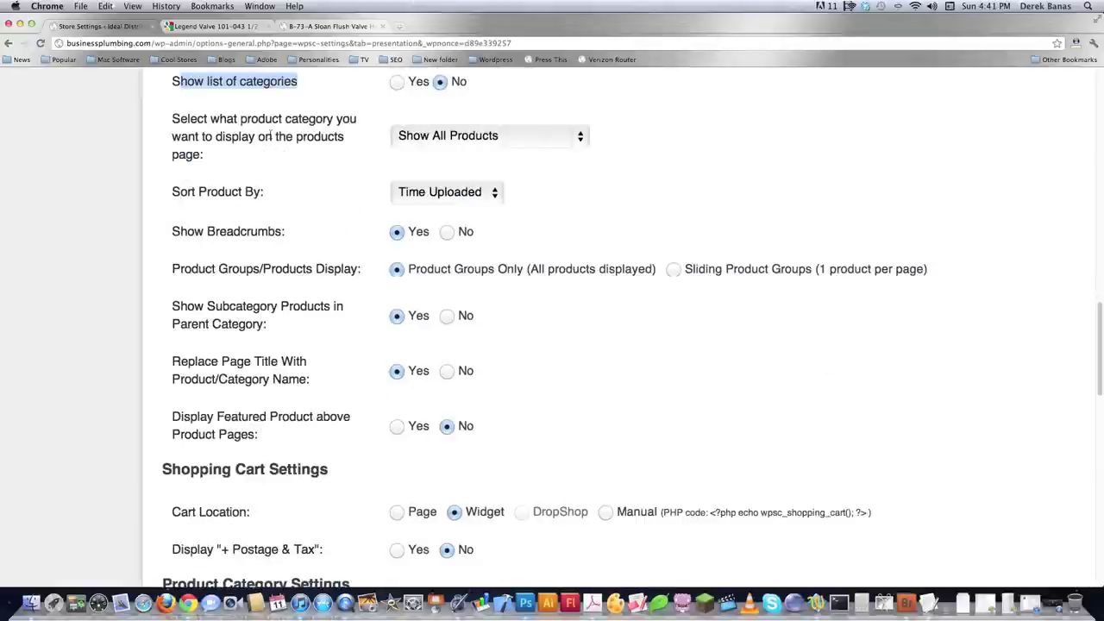
{"action": "left_click", "coordinate": [319, 26]}
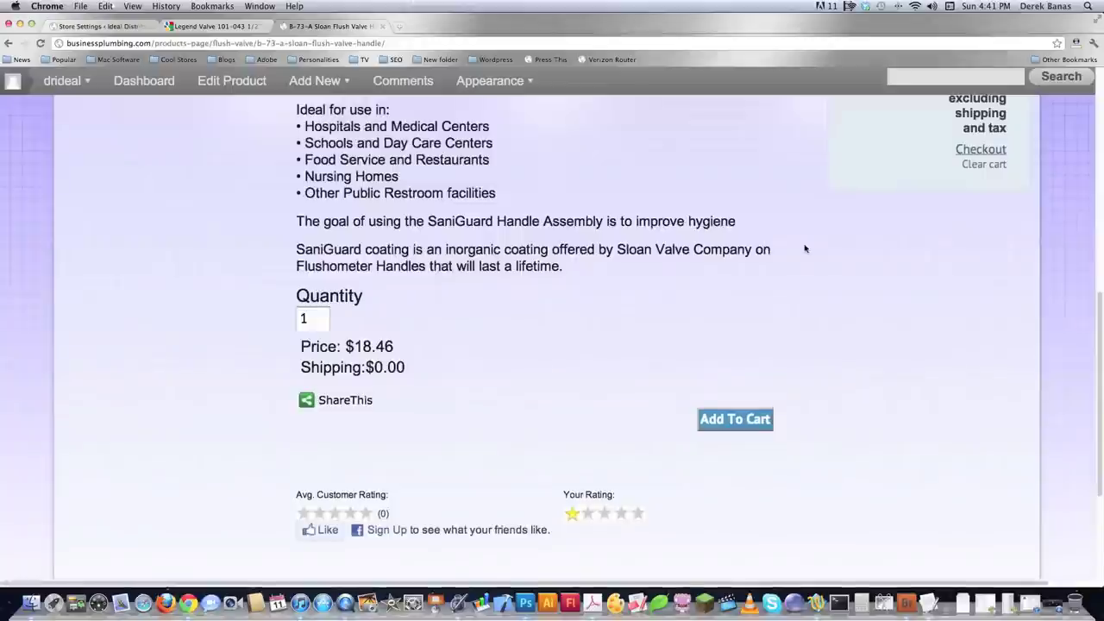
{"action": "scroll", "coordinate": [806, 247], "scroll_direction": "up", "scroll_amount": 10}
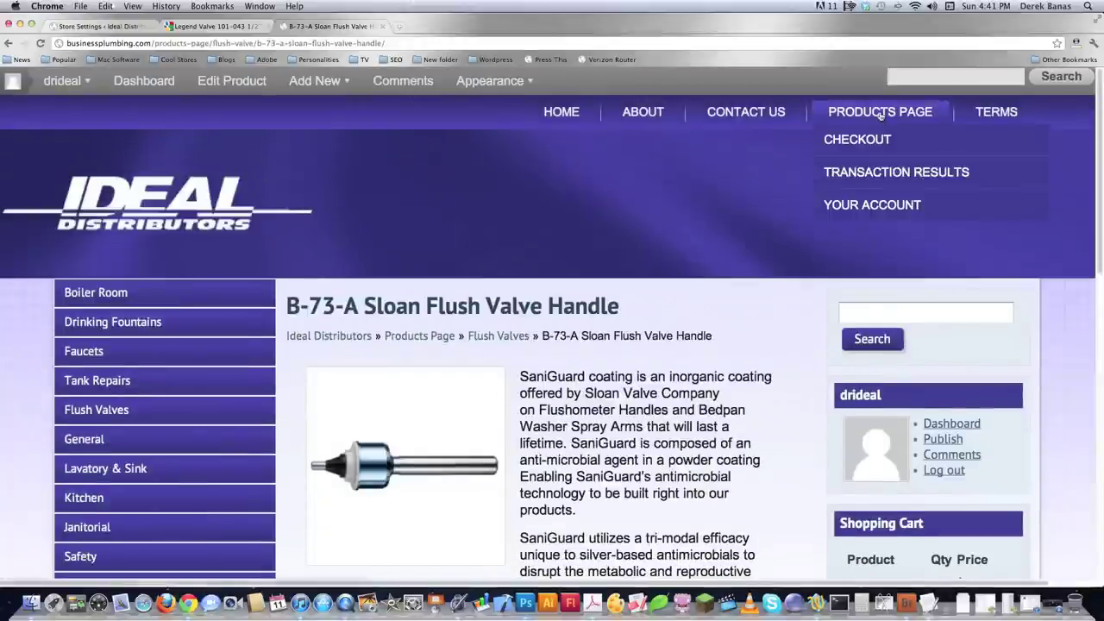
{"action": "left_click", "coordinate": [105, 27]}
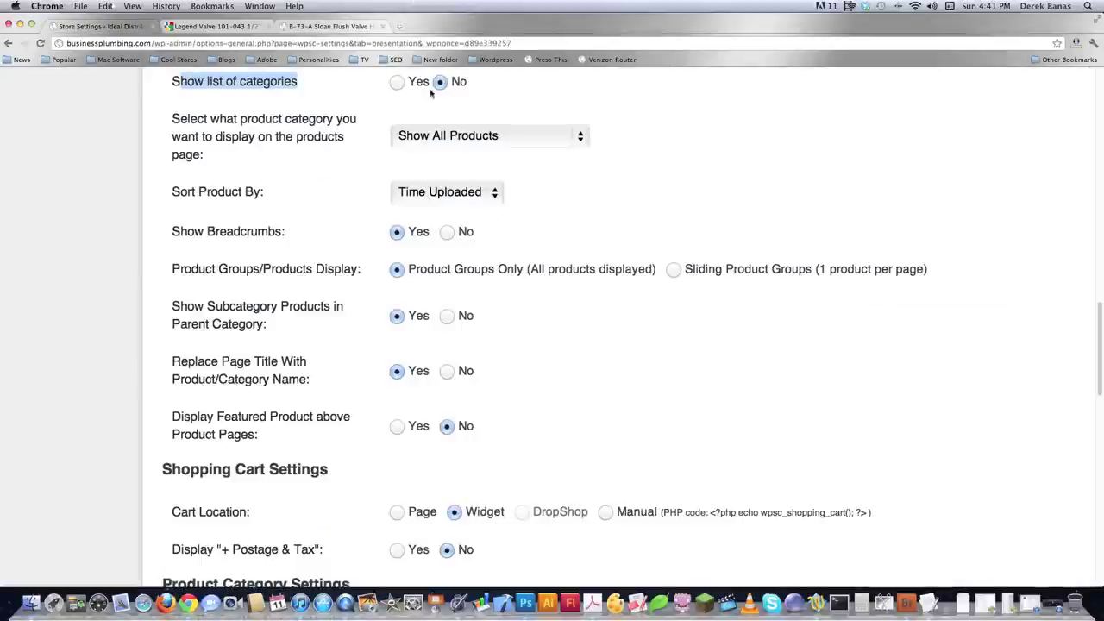
Step: Review the product category and sort order choices for the products page, keeping Show All Products and Time Uploaded
{"action": "left_click", "coordinate": [584, 138]}
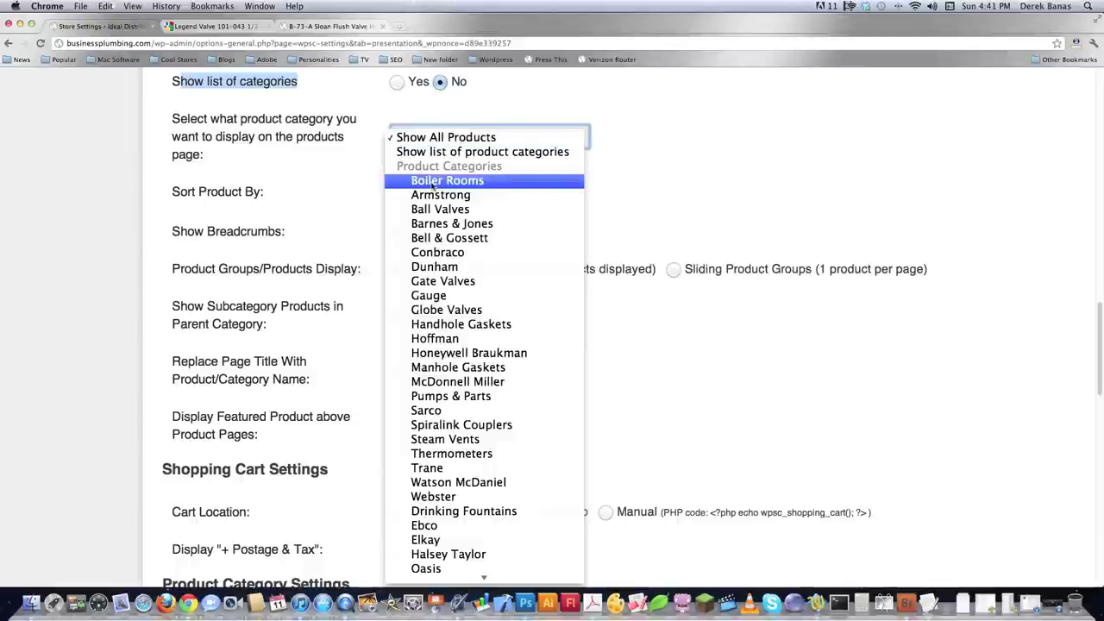
{"action": "left_click", "coordinate": [512, 140]}
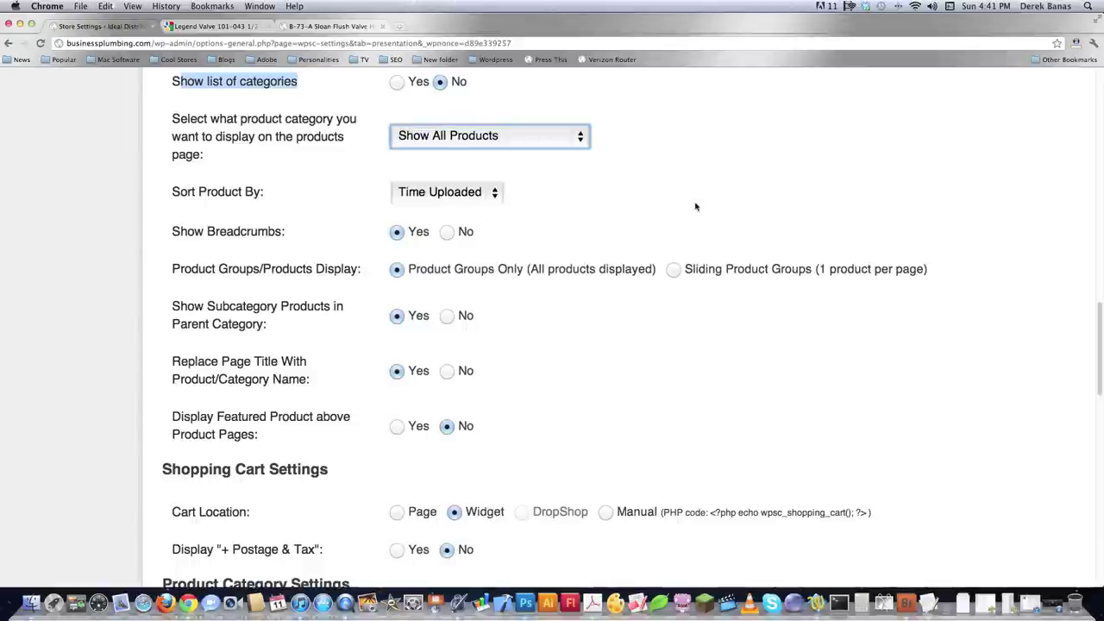
{"action": "left_click", "coordinate": [495, 194]}
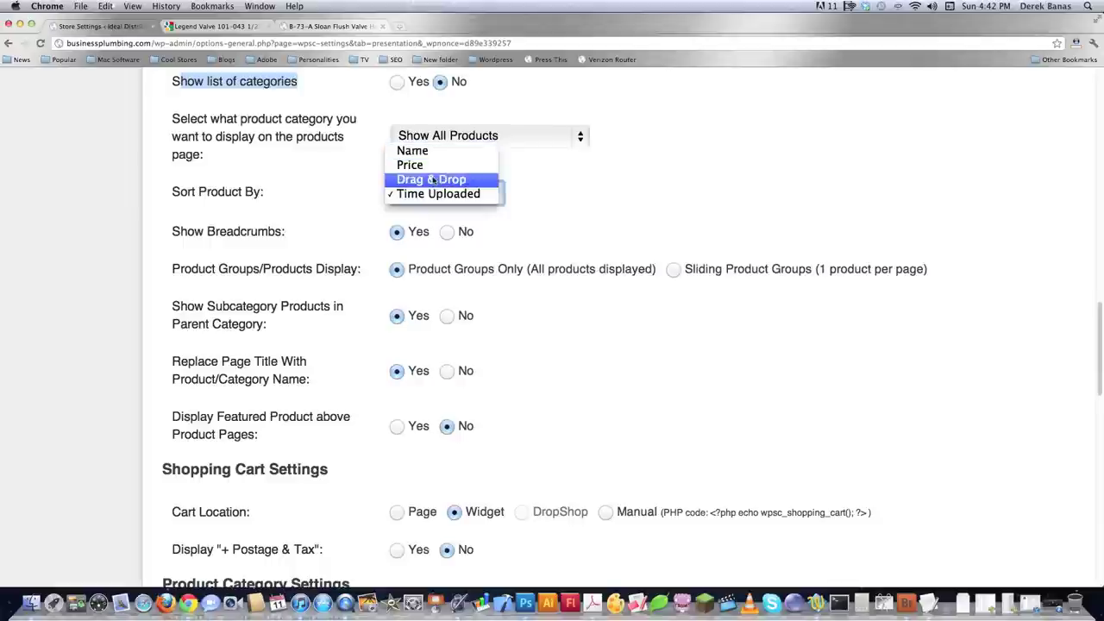
{"action": "left_click", "coordinate": [542, 198]}
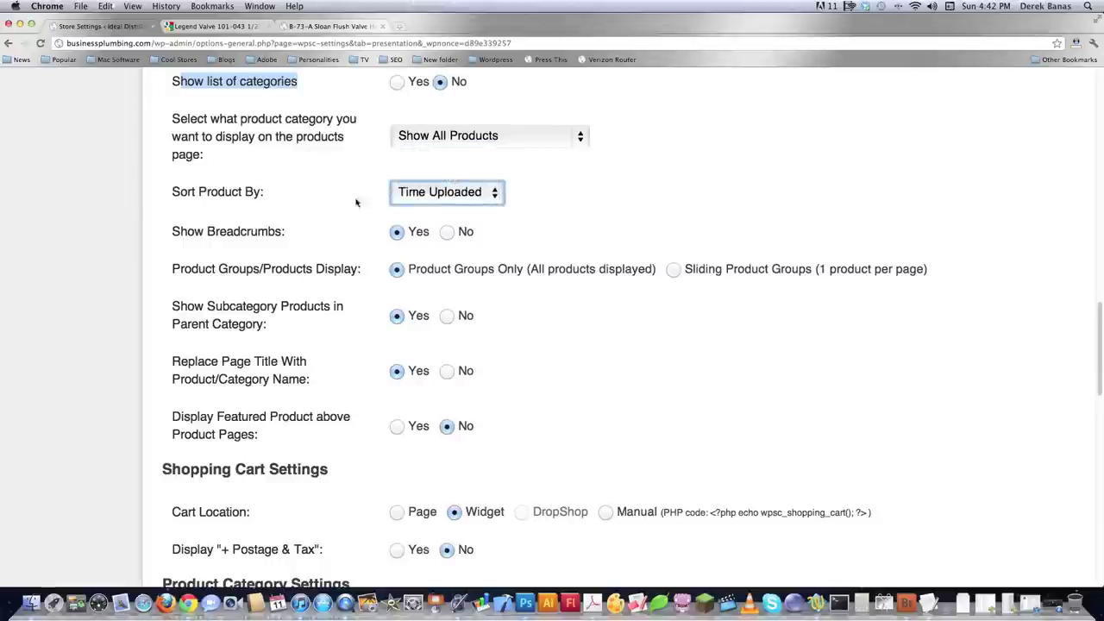
Step: Check the breadcrumbs on the storefront product page by following the Flush Valves link, and return to the store settings
{"action": "left_click", "coordinate": [353, 26]}
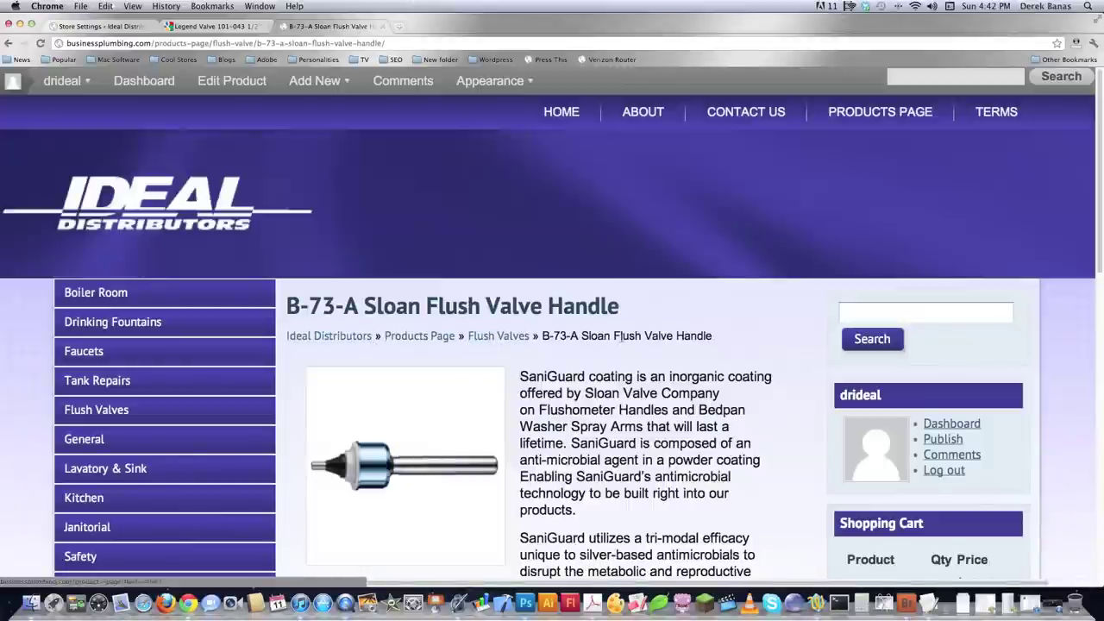
{"action": "left_click", "coordinate": [498, 336]}
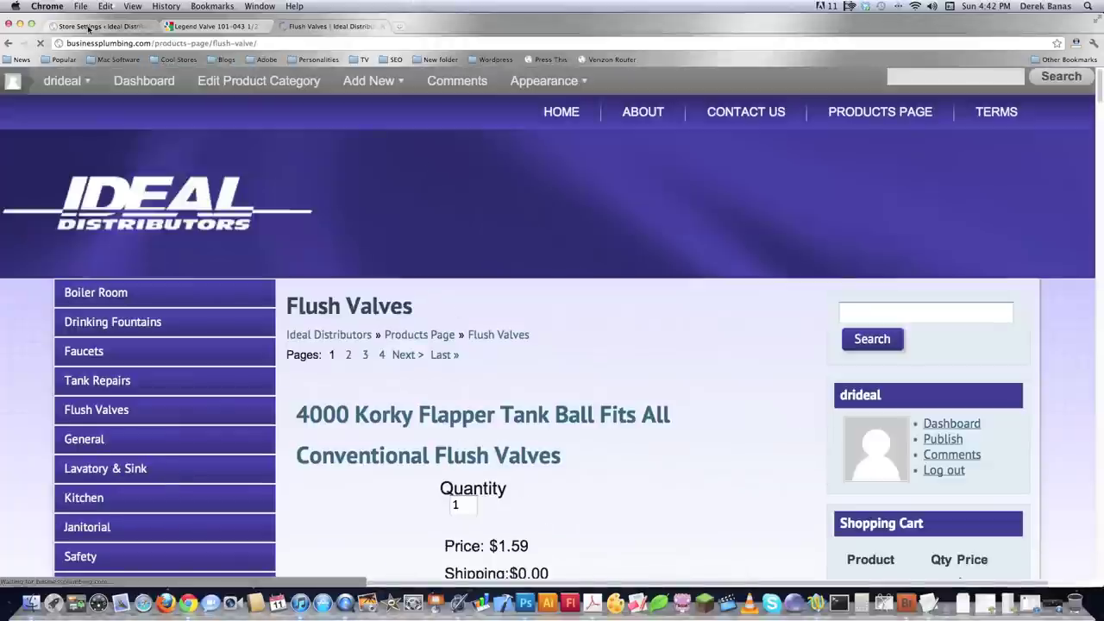
{"action": "key", "text": "super+1"}
Step: Review the remaining product page and Shopping Cart Settings, comparing the Widget cart location with the storefront's cart
{"action": "scroll", "coordinate": [514, 300], "scroll_direction": "down", "scroll_amount": 1}
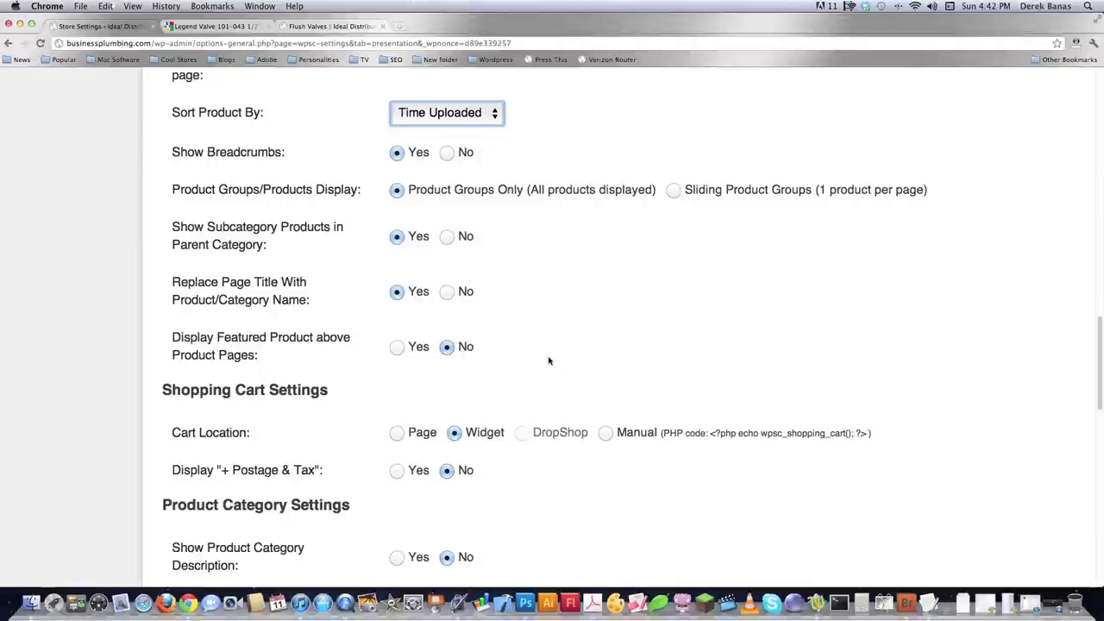
{"action": "scroll", "coordinate": [547, 355], "scroll_direction": "down", "scroll_amount": 4}
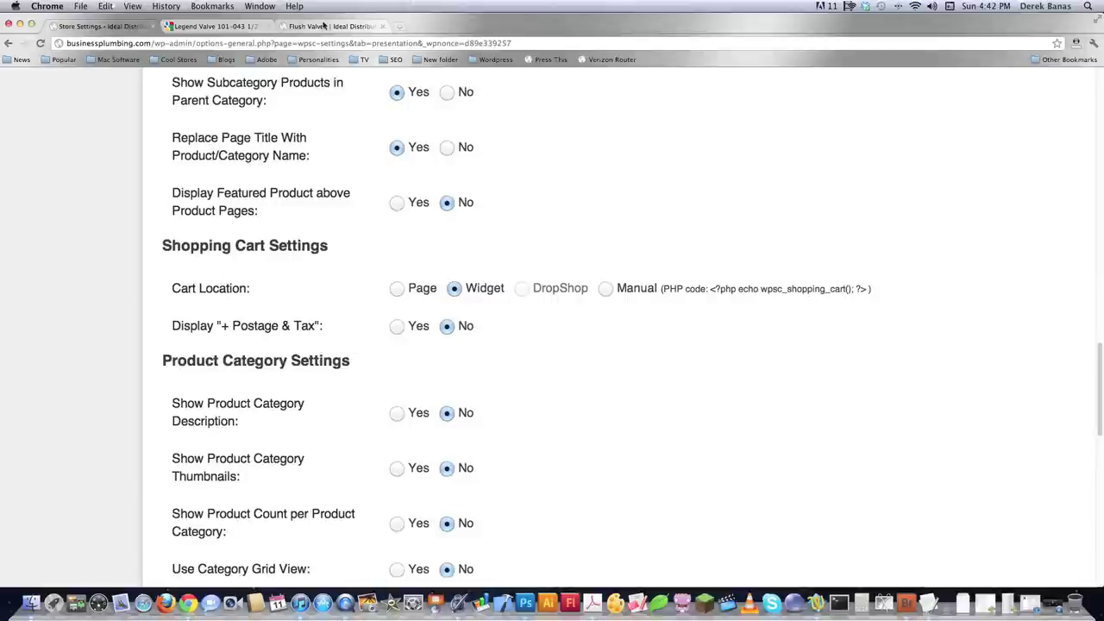
{"action": "left_click", "coordinate": [324, 25]}
{"action": "scroll", "coordinate": [833, 279], "scroll_direction": "down", "scroll_amount": 9}
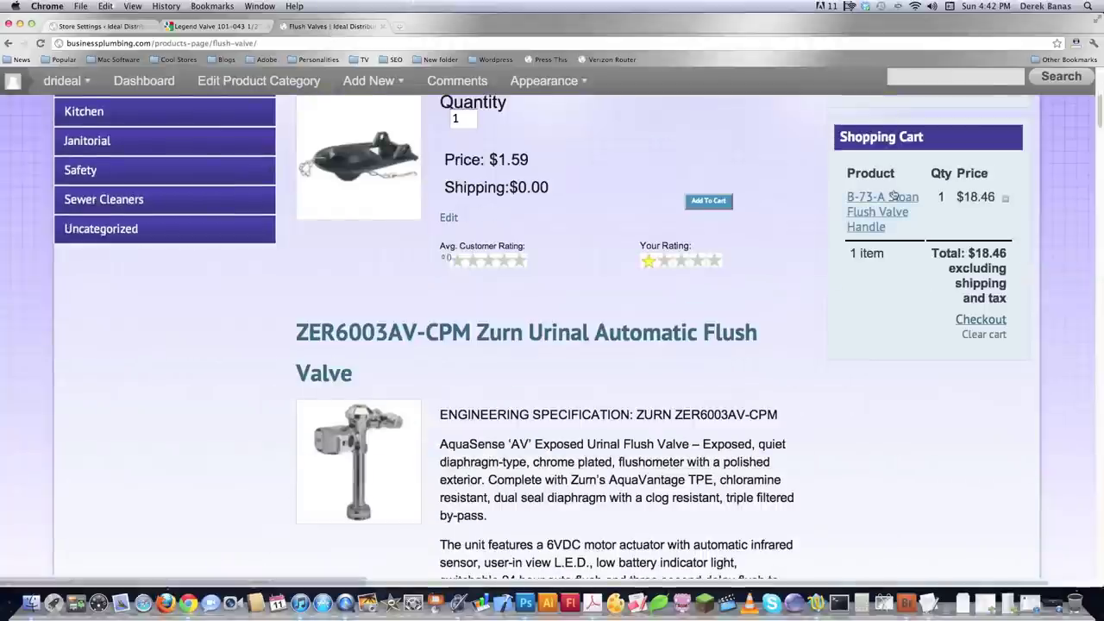
{"action": "left_click", "coordinate": [114, 26]}
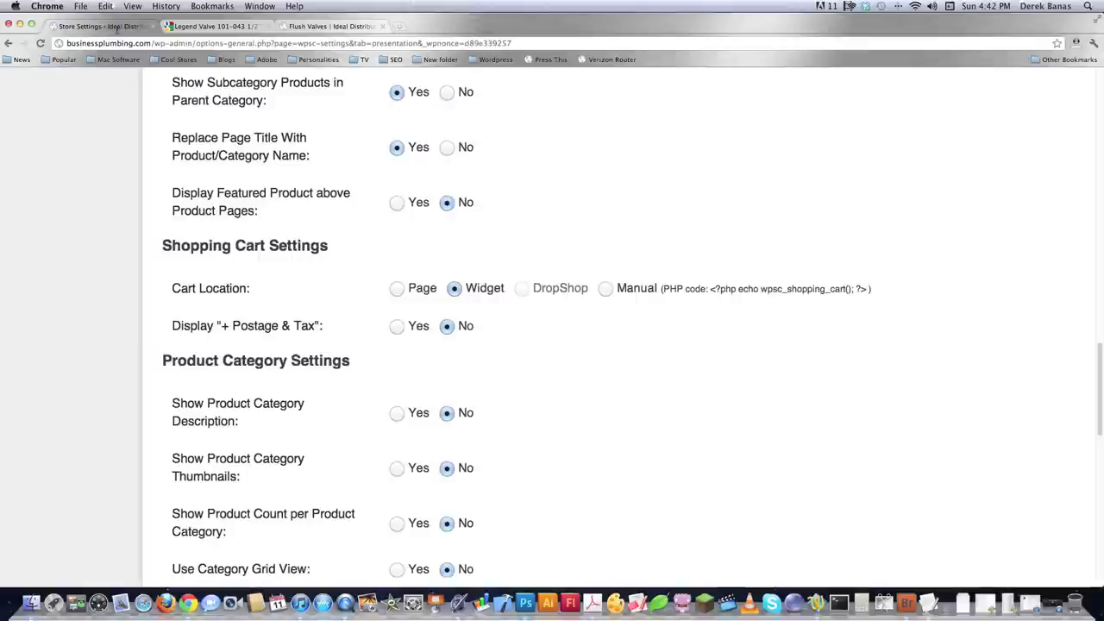
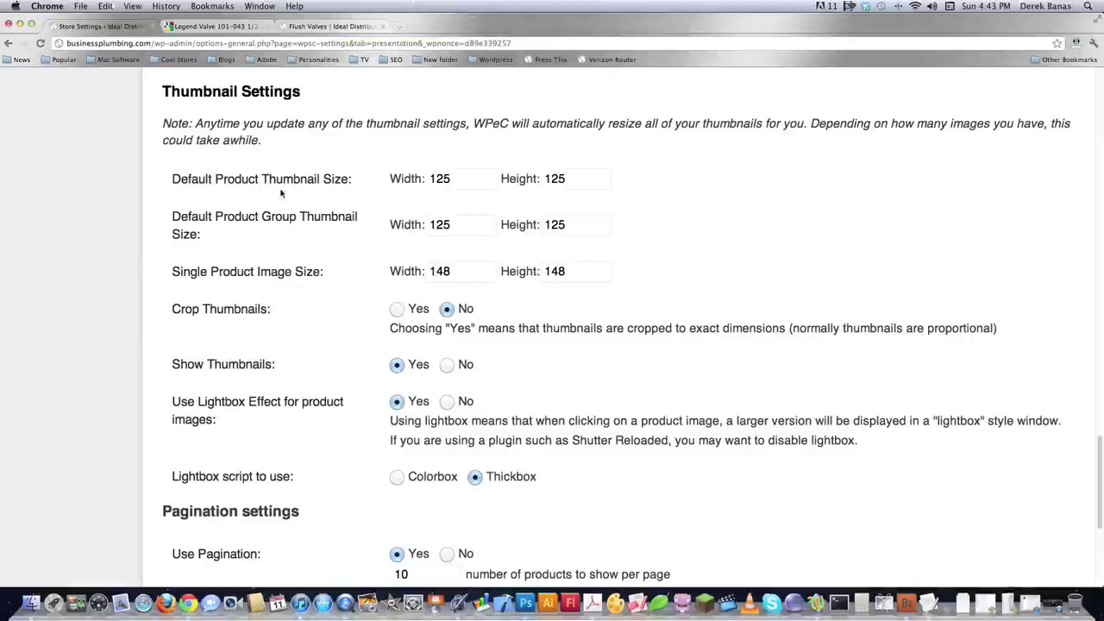
Step: Review the Thumbnail Settings for default product, product group and single product image sizes, plus the crop and lightbox options
{"action": "left_click_drag", "start_coordinate": [199, 179], "coordinate": [321, 178]}
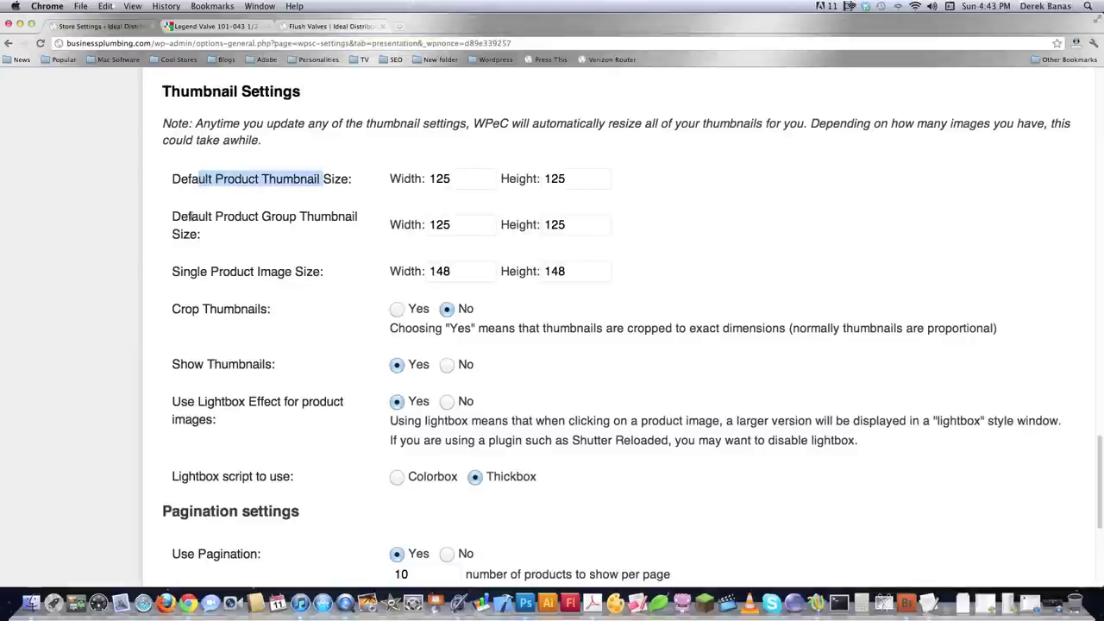
{"action": "left_click_drag", "start_coordinate": [221, 216], "coordinate": [358, 216]}
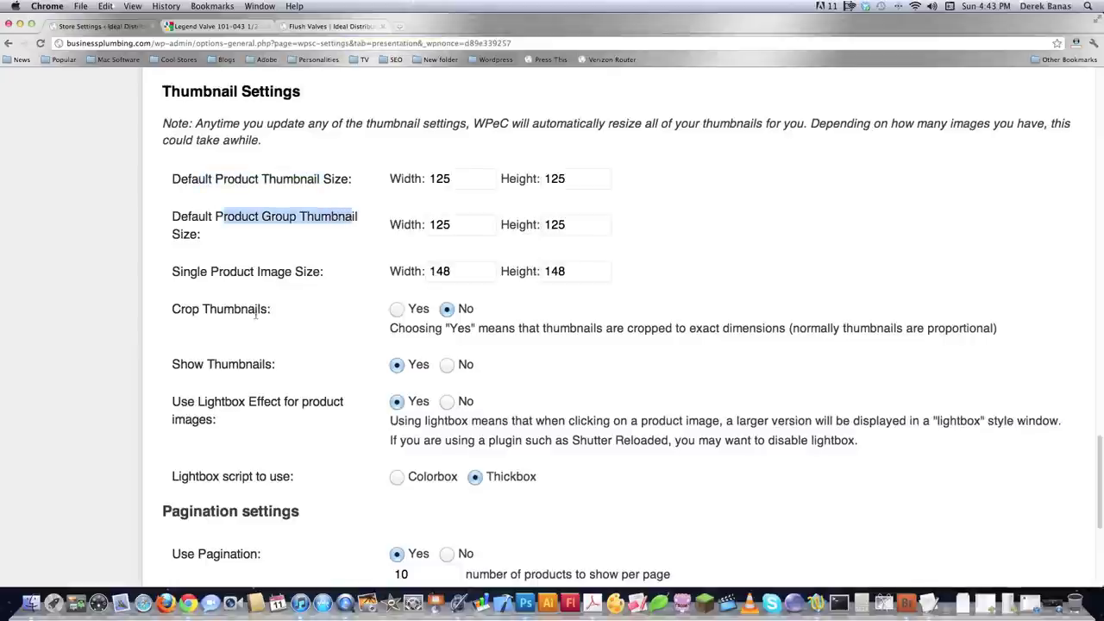
{"action": "left_click_drag", "start_coordinate": [184, 270], "coordinate": [321, 272]}
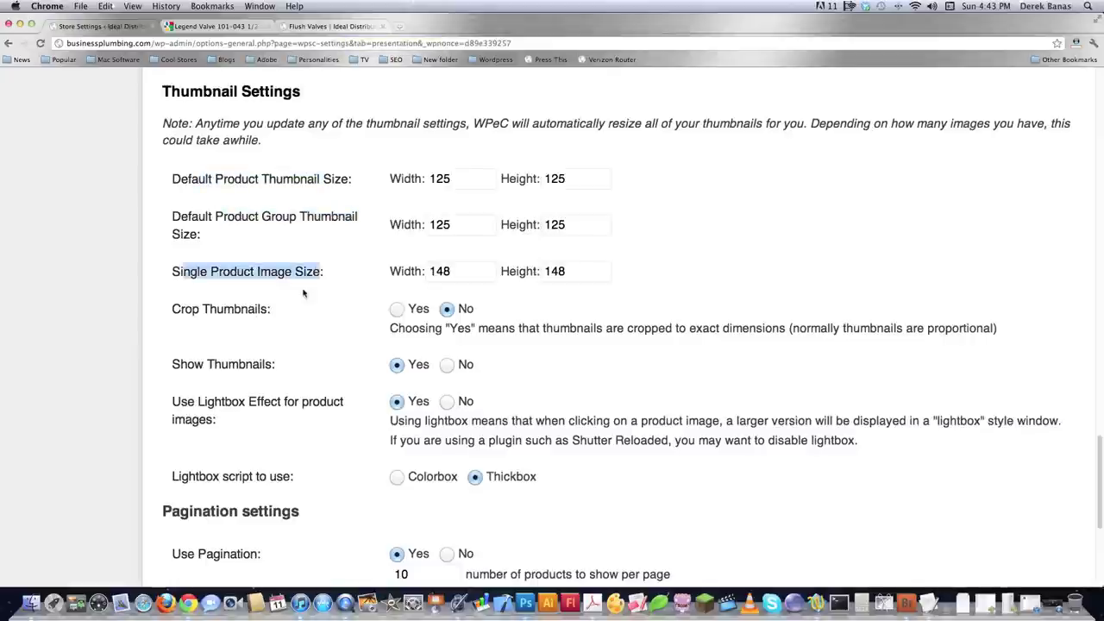
{"action": "left_click", "coordinate": [380, 269]}
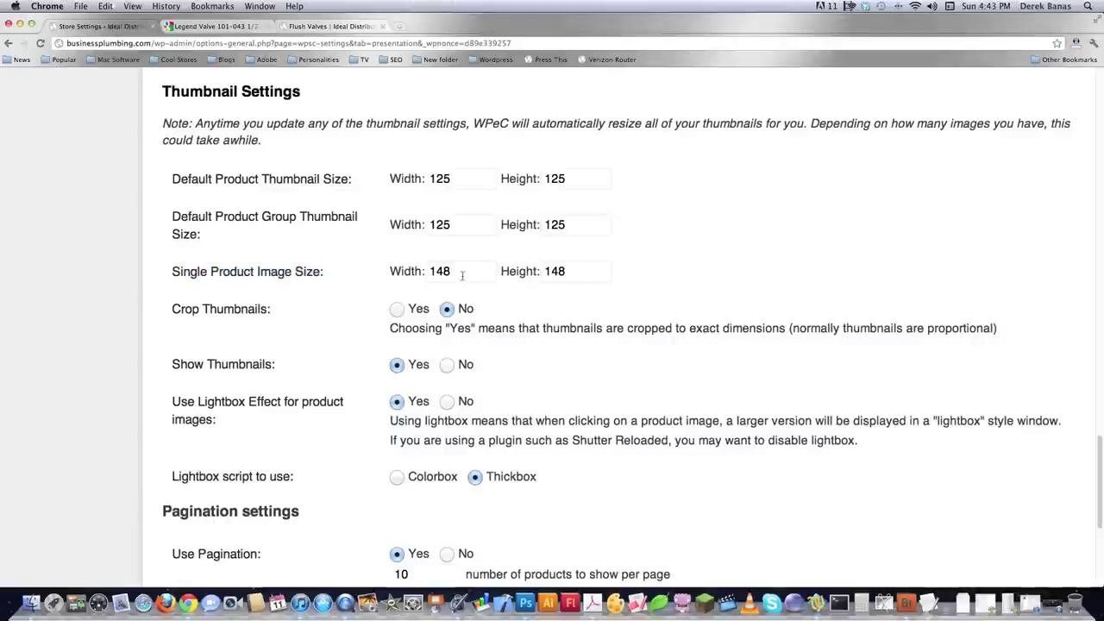
{"action": "scroll", "coordinate": [413, 302], "scroll_direction": "down", "scroll_amount": 2}
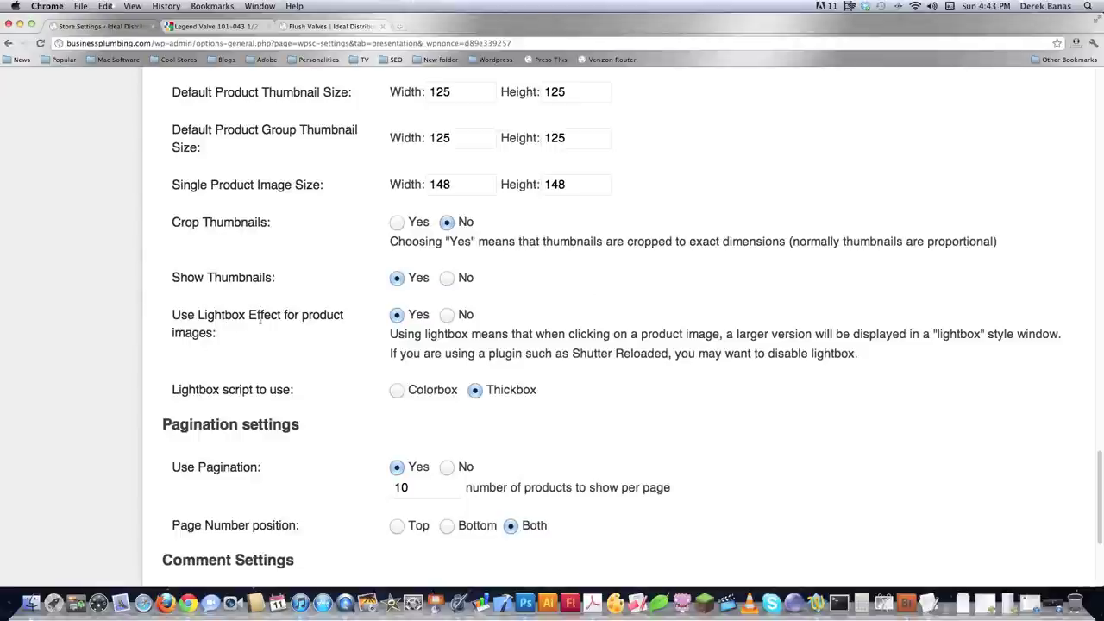
Step: Check the lightbox effect on the storefront by enlarging the 4000 Korky Flapper image, close it, and return to the store settings
{"action": "left_click", "coordinate": [358, 25]}
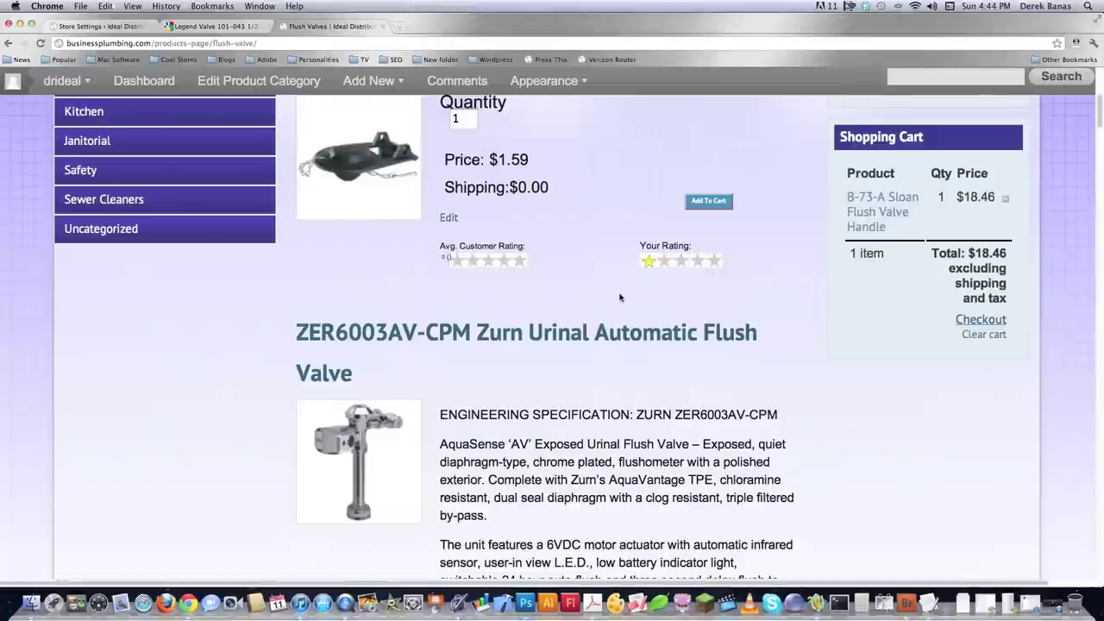
{"action": "scroll", "coordinate": [619, 297], "scroll_direction": "up", "scroll_amount": 2}
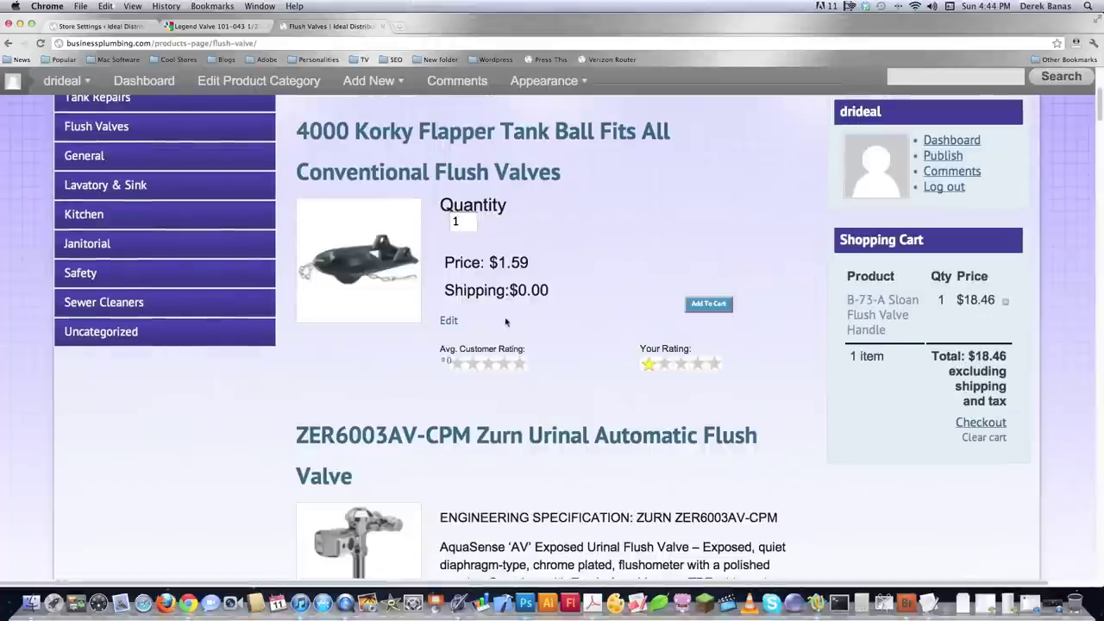
{"action": "left_click", "coordinate": [355, 265]}
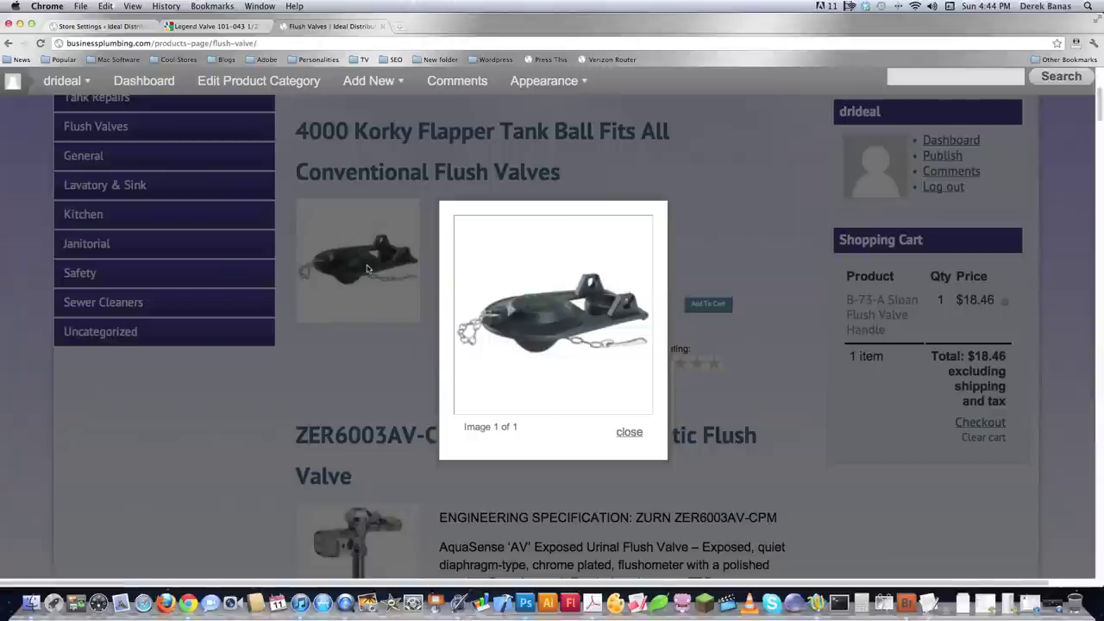
{"action": "left_click", "coordinate": [629, 431]}
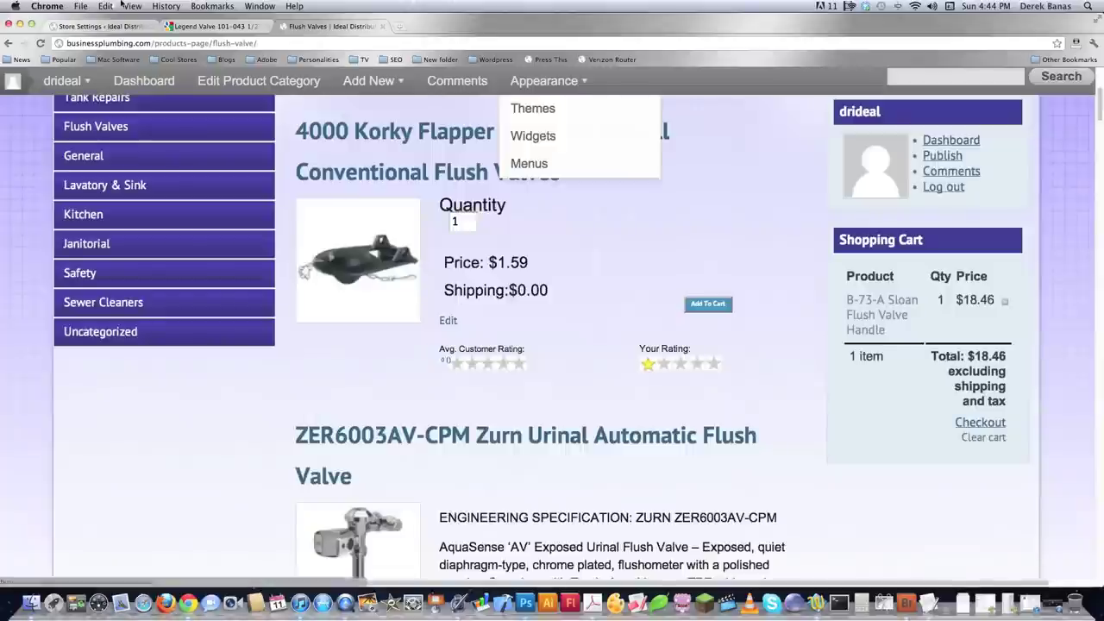
{"action": "left_click", "coordinate": [86, 25]}
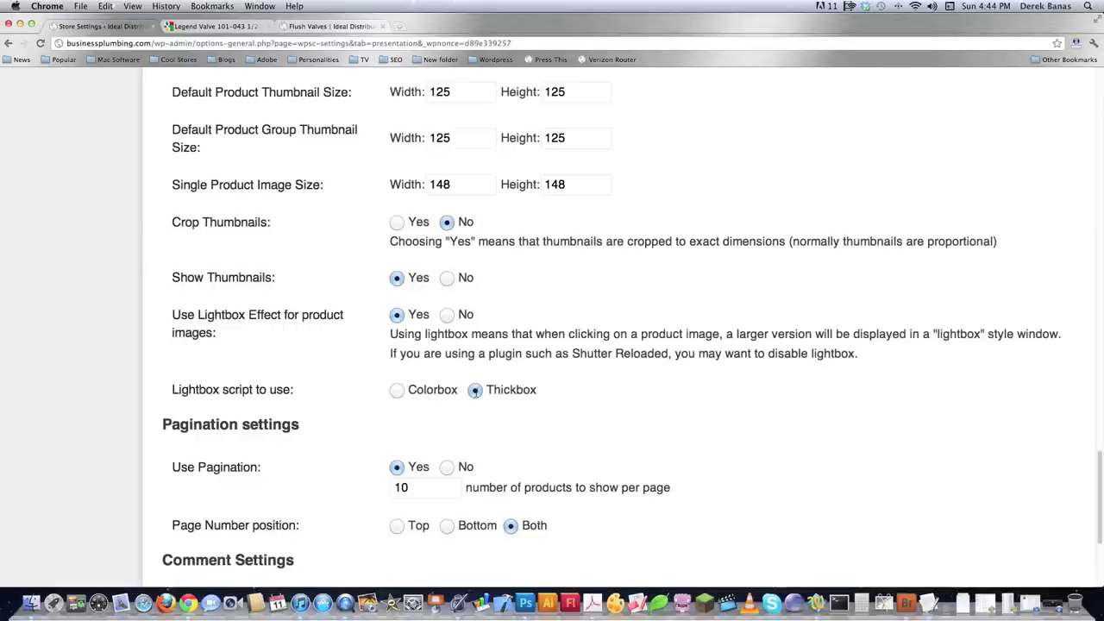
Step: Compare the Pagination settings with the page links at the end of the storefront's Flush Valves listing, and return to the store settings
{"action": "scroll", "coordinate": [526, 328], "scroll_direction": "down", "scroll_amount": 5}
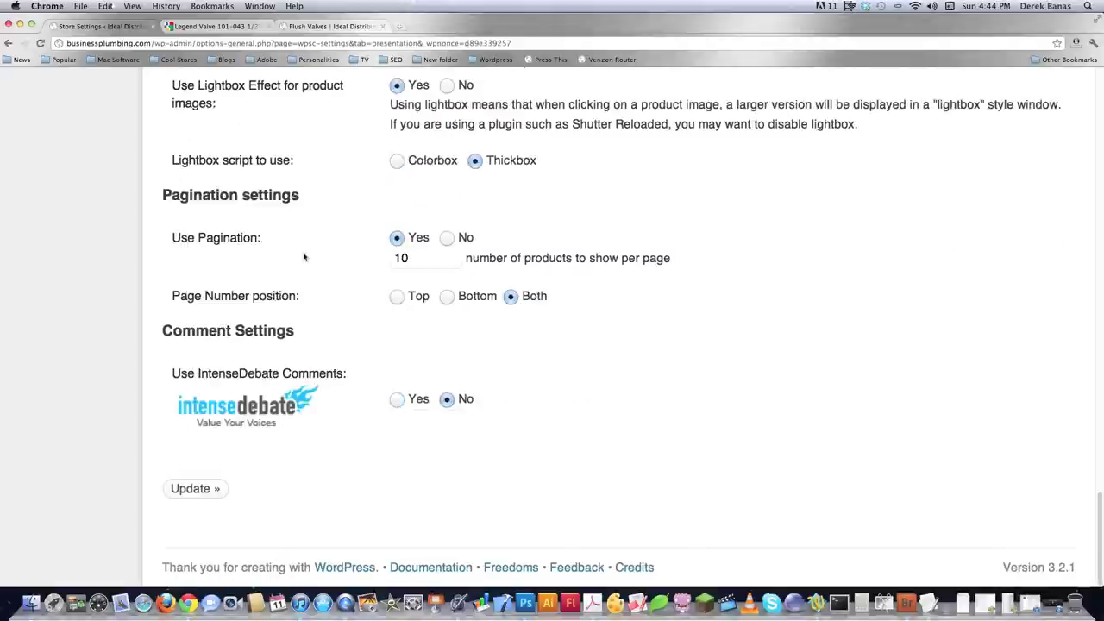
{"action": "left_click", "coordinate": [336, 26]}
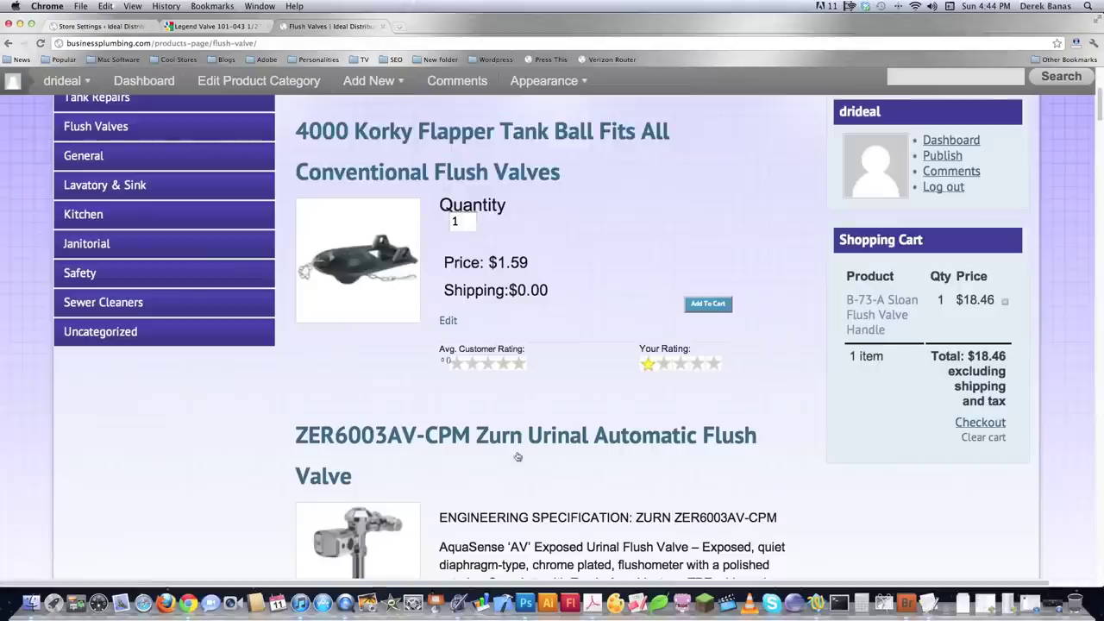
{"action": "scroll", "coordinate": [626, 451], "scroll_direction": "down", "scroll_amount": 1}
{"action": "scroll", "coordinate": [626, 451], "scroll_direction": "down", "scroll_amount": 15}
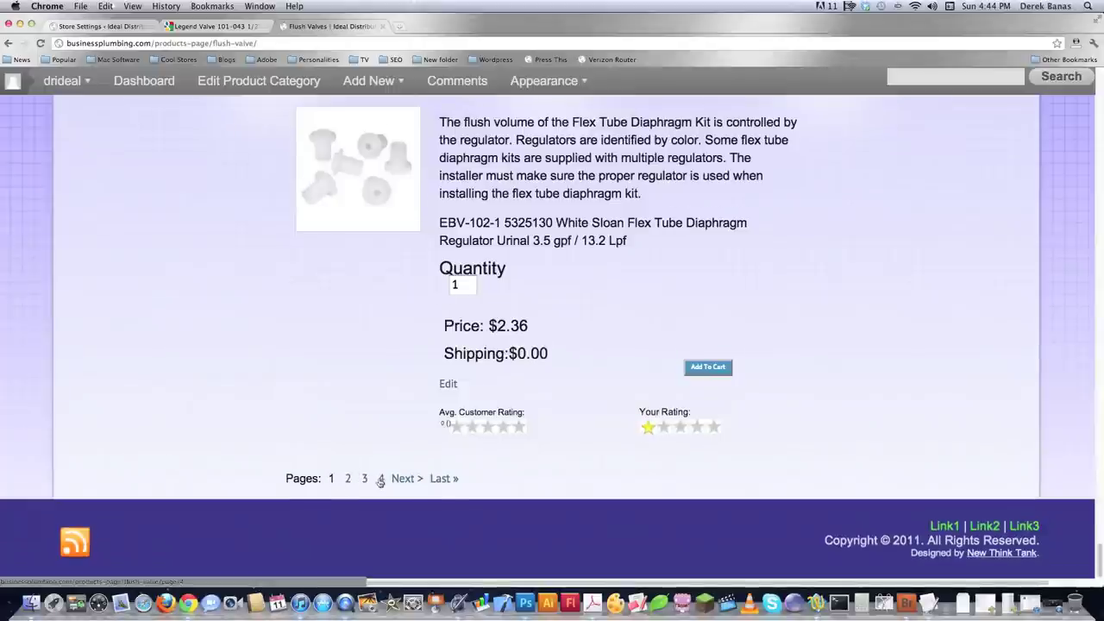
{"action": "left_click", "coordinate": [121, 26]}
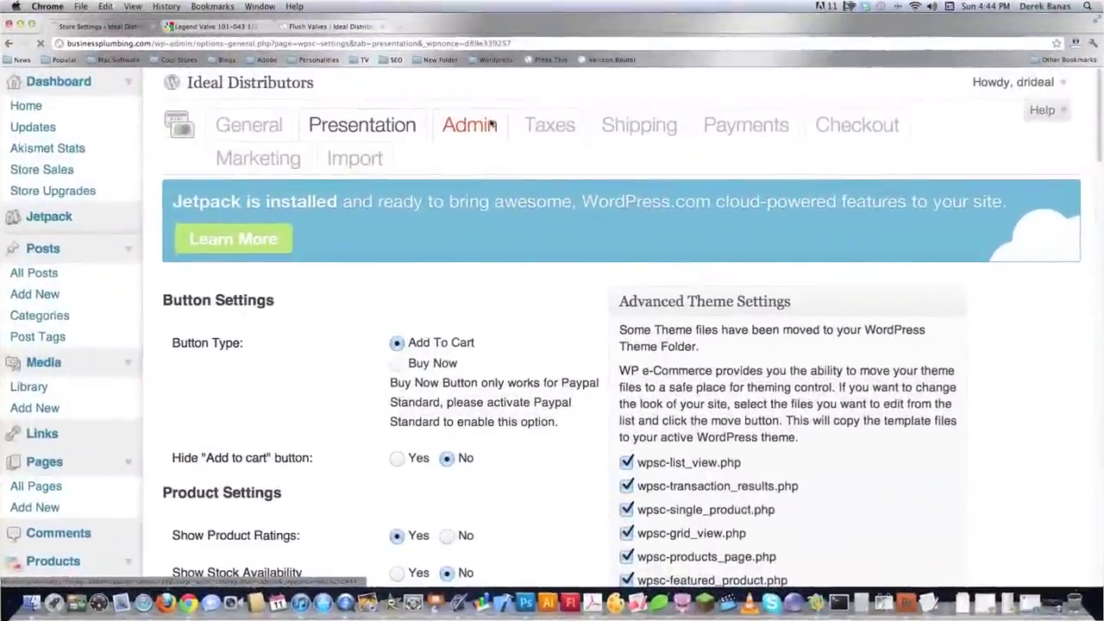
Step: Open the store's Admin settings and review the maximum downloads per file, IP address lock and MIME type check options
{"action": "left_click", "coordinate": [480, 149]}
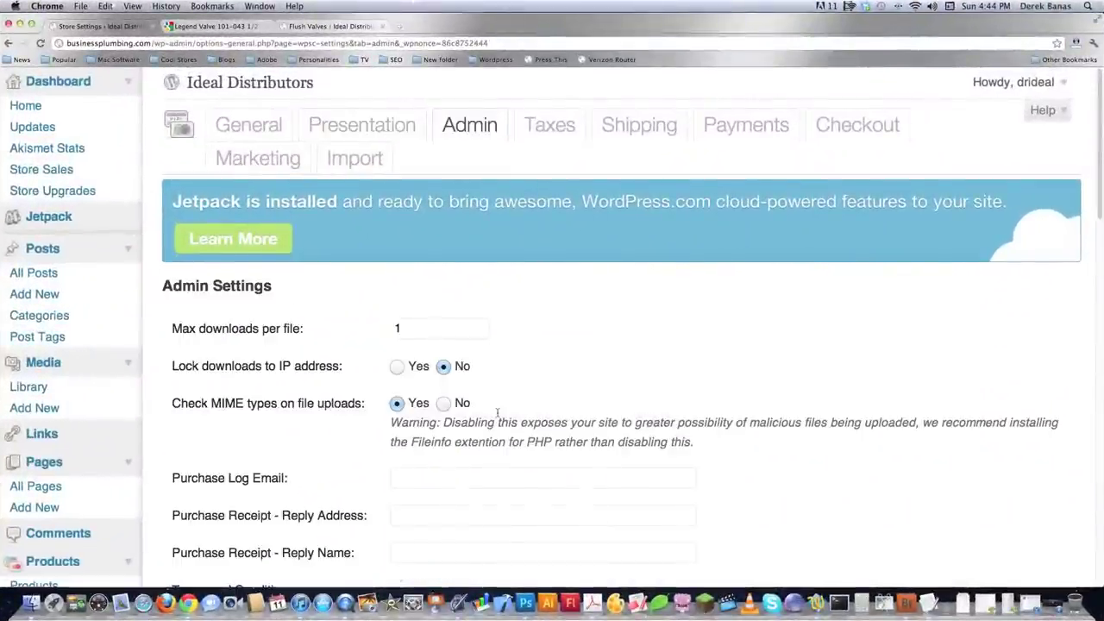
{"action": "scroll", "coordinate": [566, 416], "scroll_direction": "down", "scroll_amount": 3}
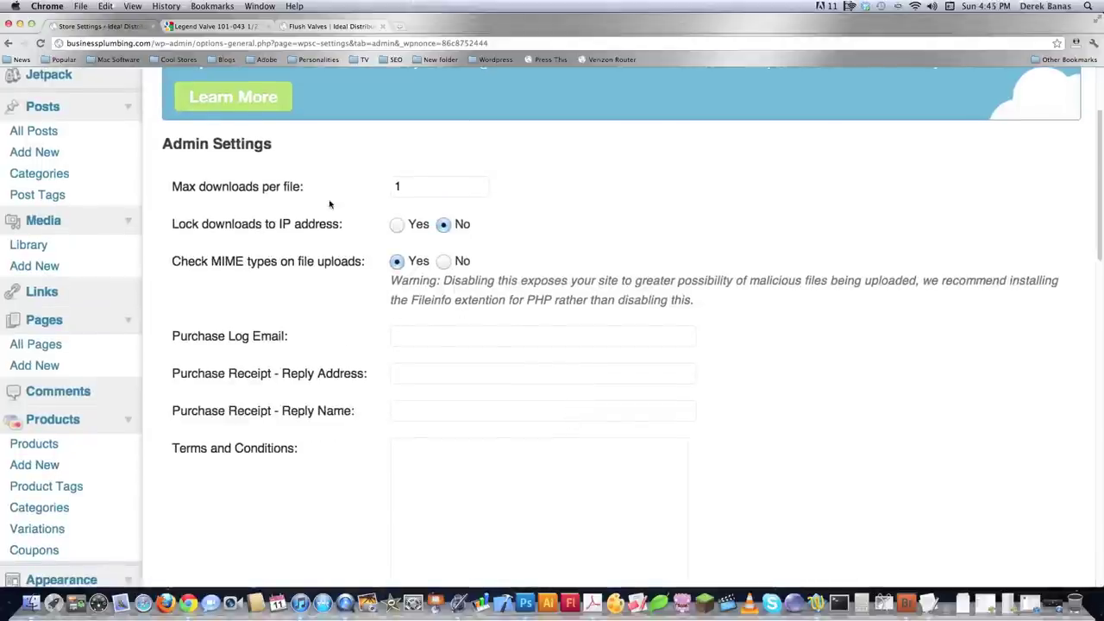
{"action": "left_click_drag", "start_coordinate": [212, 187], "coordinate": [320, 180]}
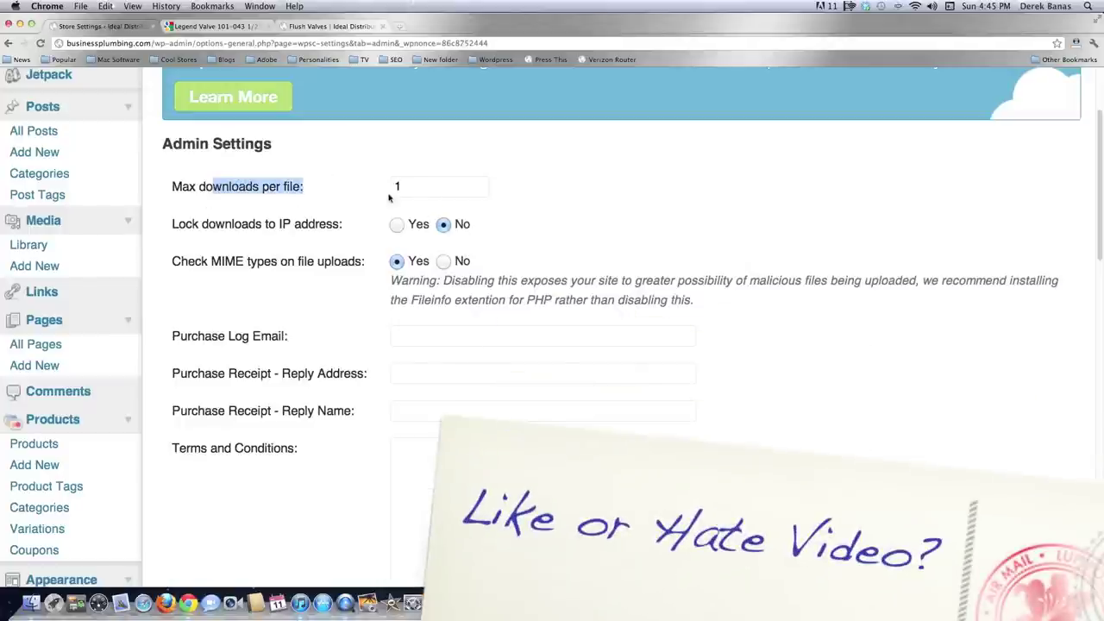
{"action": "left_click_drag", "start_coordinate": [204, 223], "coordinate": [315, 224]}
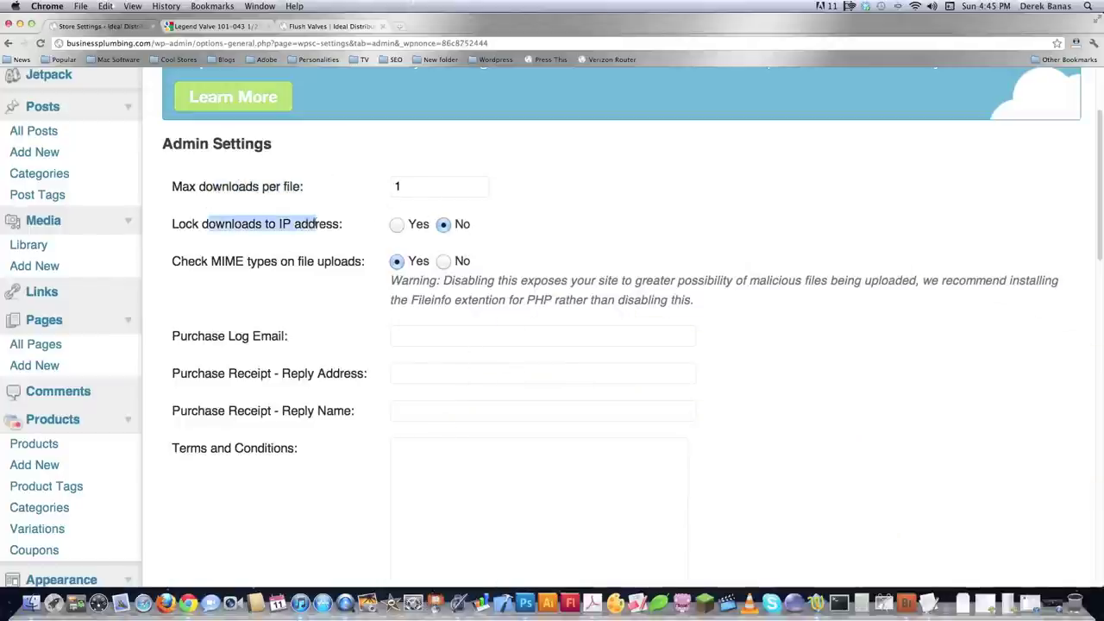
{"action": "left_click", "coordinate": [254, 240]}
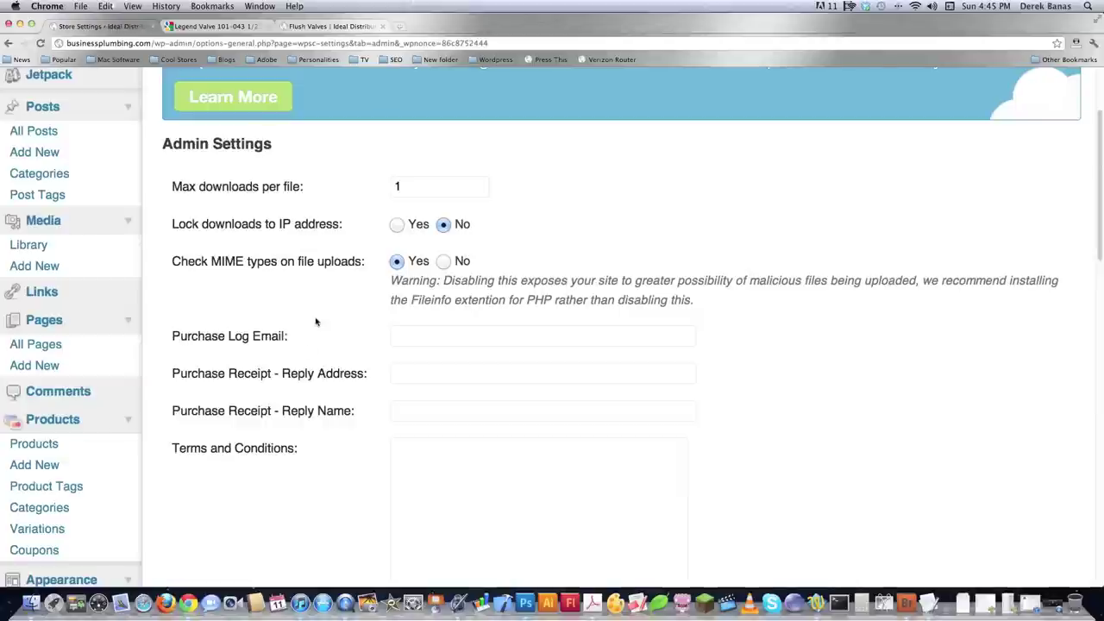
{"action": "scroll", "coordinate": [315, 322], "scroll_direction": "down", "scroll_amount": 2}
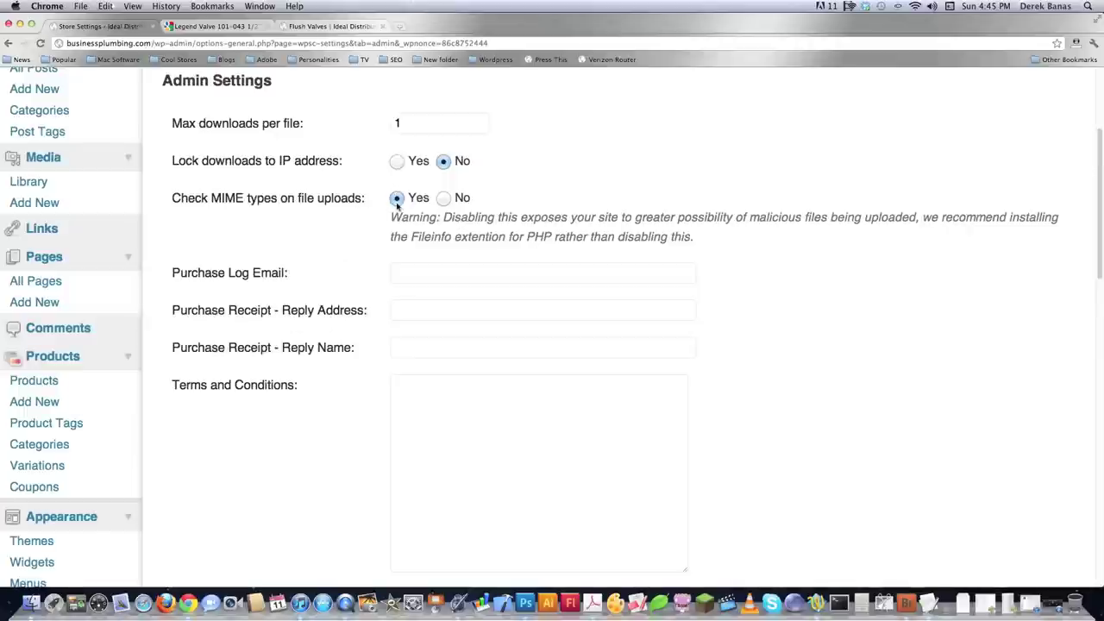
Step: Examine the Purchase Log Email, Purchase Receipt reply address and name, and Terms and Conditions fields without filling them in
{"action": "scroll", "coordinate": [346, 356], "scroll_direction": "down", "scroll_amount": 3}
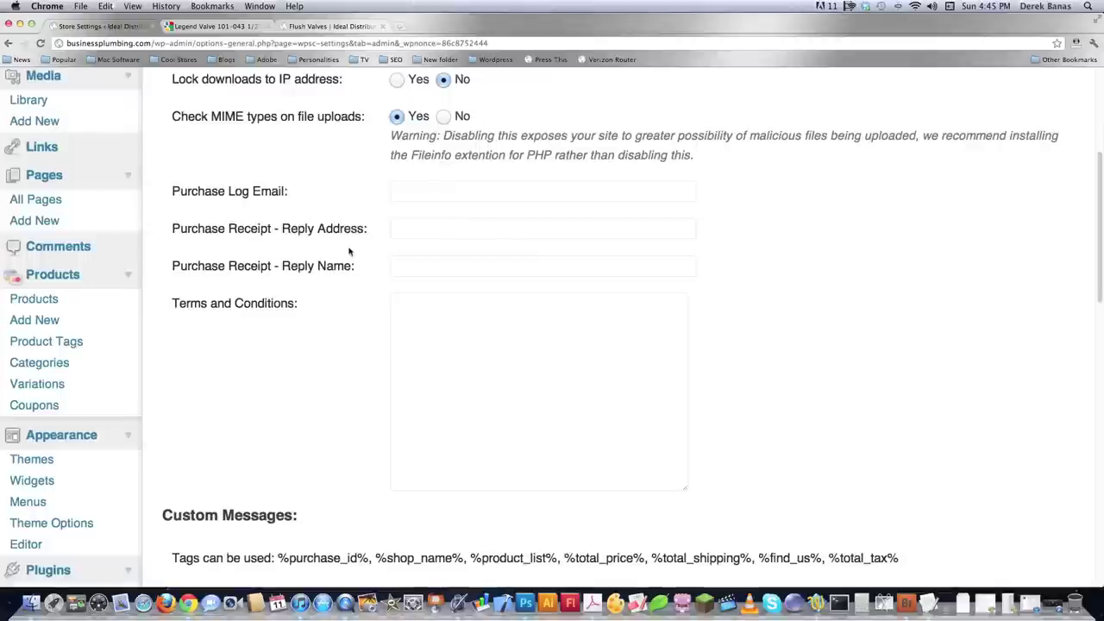
{"action": "left_click", "coordinate": [477, 196]}
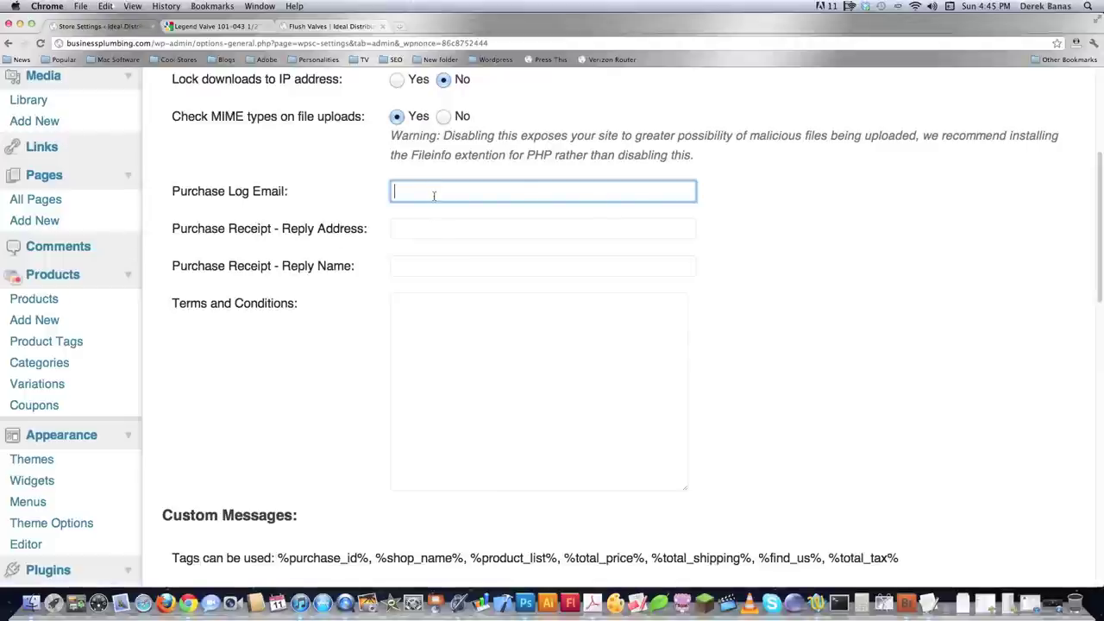
{"action": "left_click", "coordinate": [421, 230]}
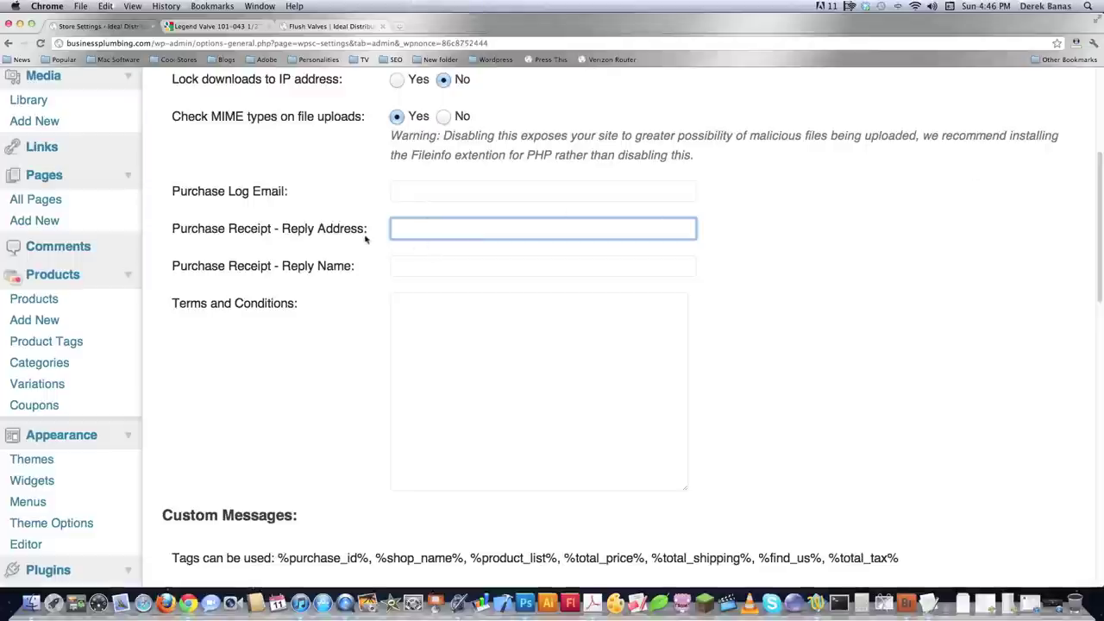
{"action": "left_click", "coordinate": [408, 266]}
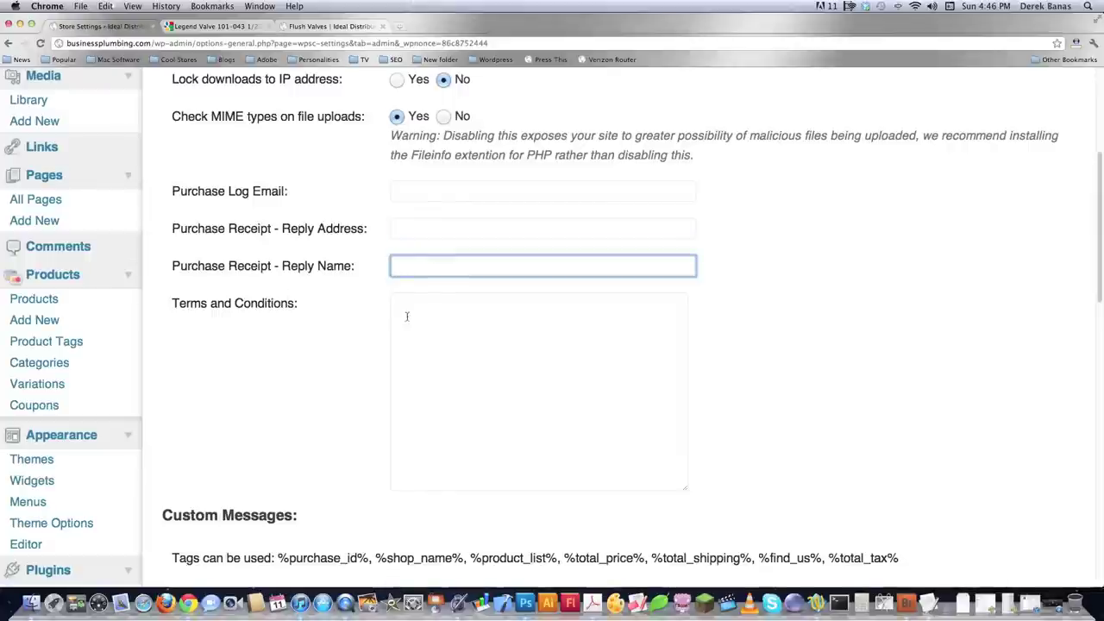
{"action": "left_click", "coordinate": [396, 370]}
{"action": "left_click_drag", "start_coordinate": [174, 302], "coordinate": [330, 293]}
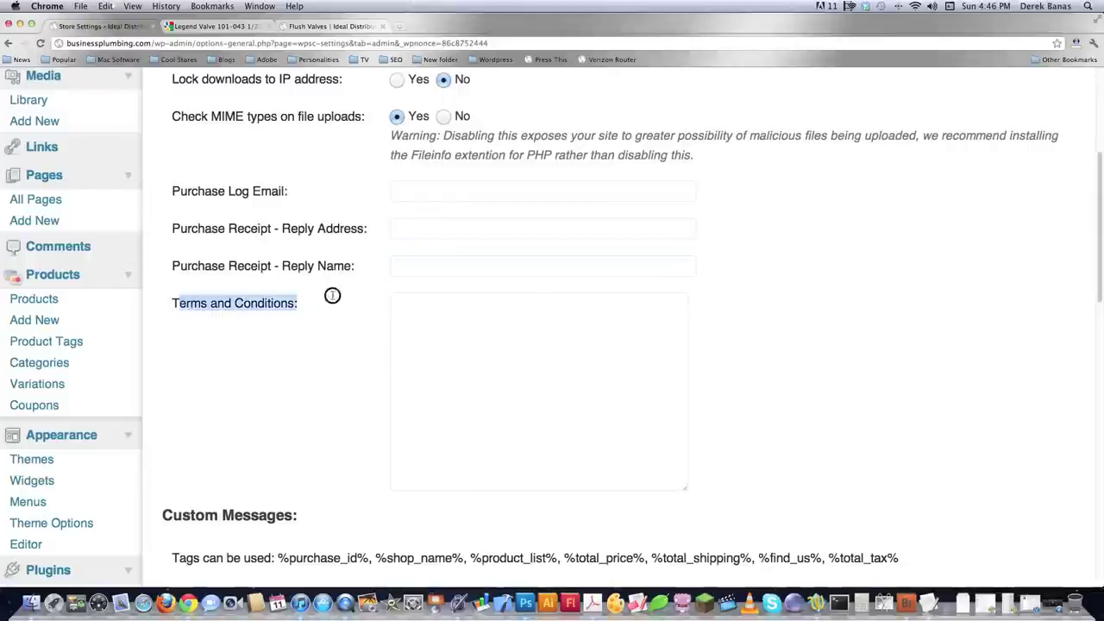
{"action": "left_click", "coordinate": [255, 307]}
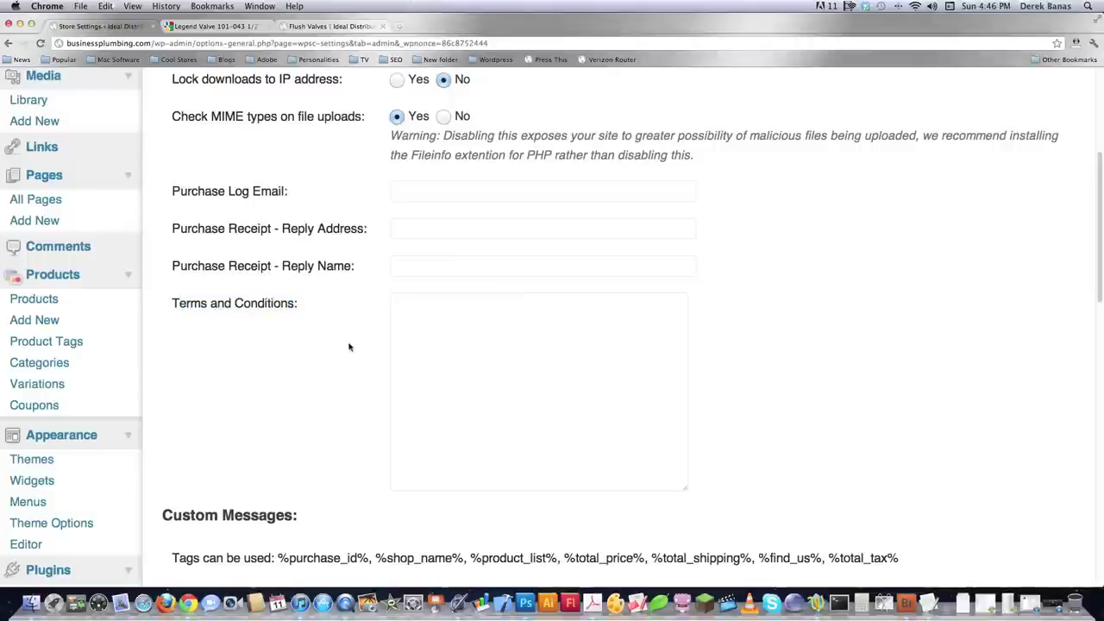
{"action": "left_click", "coordinate": [425, 318]}
Step: Review the Purchase Receipt and Admin Report custom messages, checking the report's note against the Purchase Log Email field
{"action": "scroll", "coordinate": [350, 436], "scroll_direction": "down", "scroll_amount": 5}
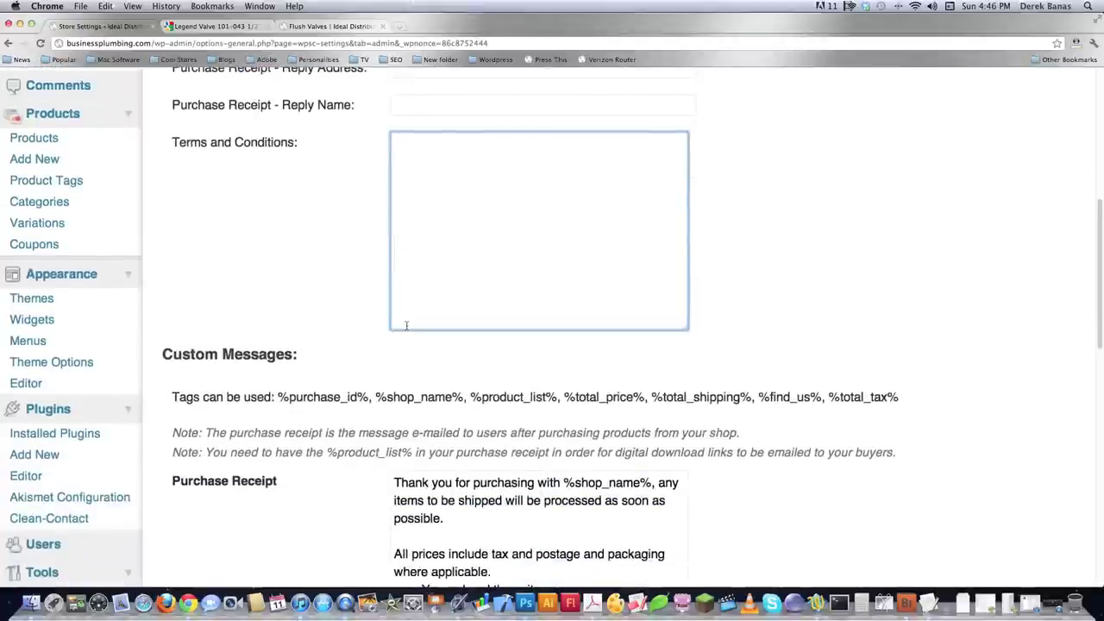
{"action": "scroll", "coordinate": [406, 320], "scroll_direction": "down", "scroll_amount": 5}
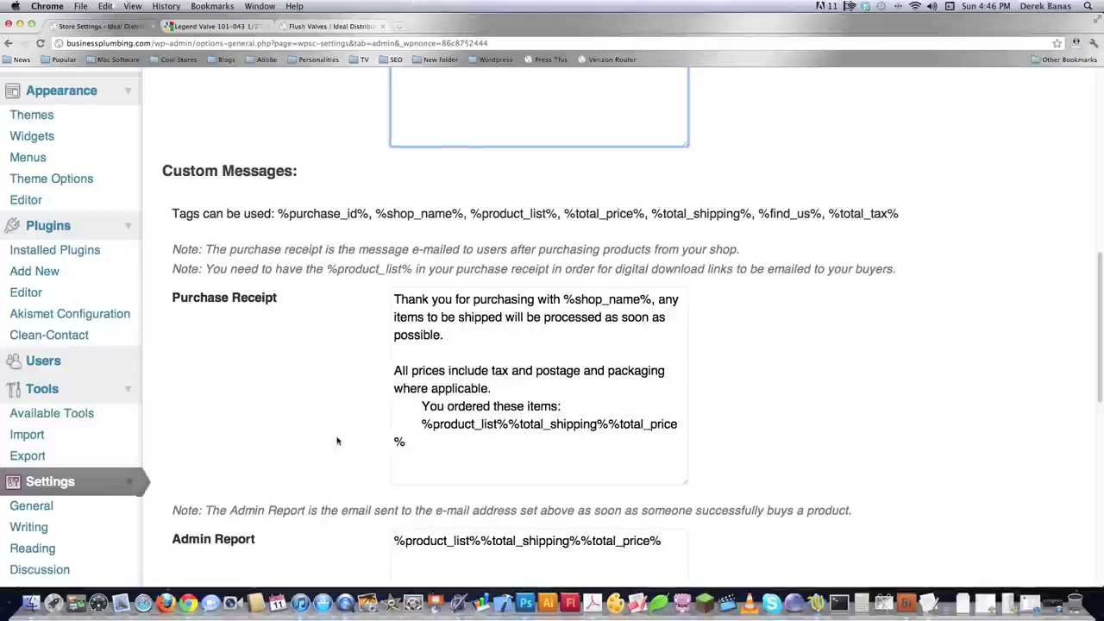
{"action": "scroll", "coordinate": [316, 431], "scroll_direction": "down", "scroll_amount": 5}
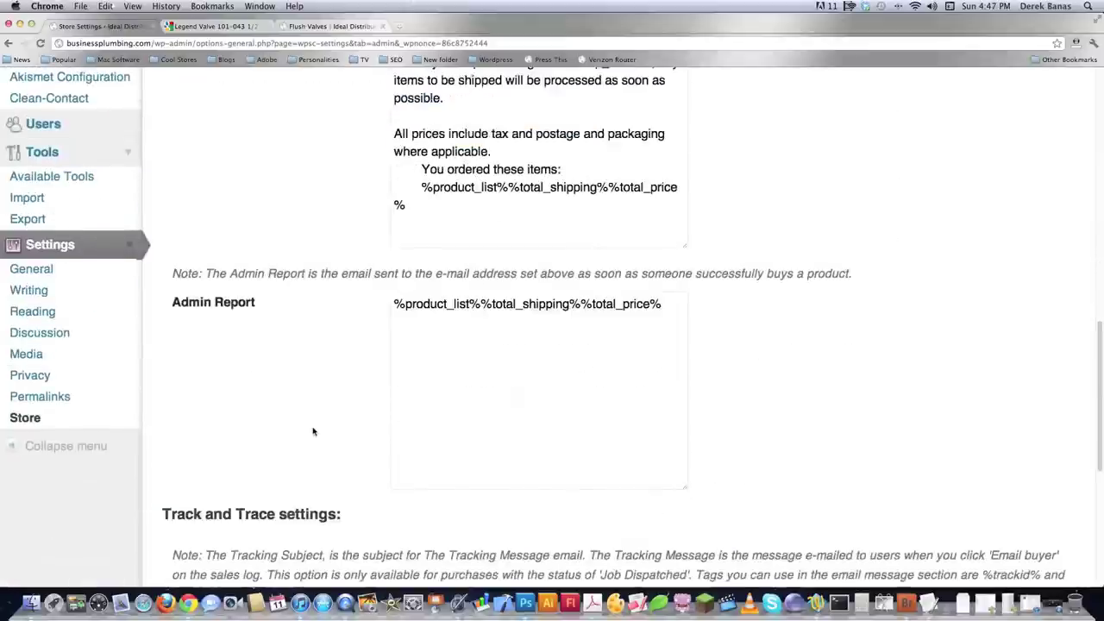
{"action": "scroll", "coordinate": [313, 432], "scroll_direction": "down", "scroll_amount": 2}
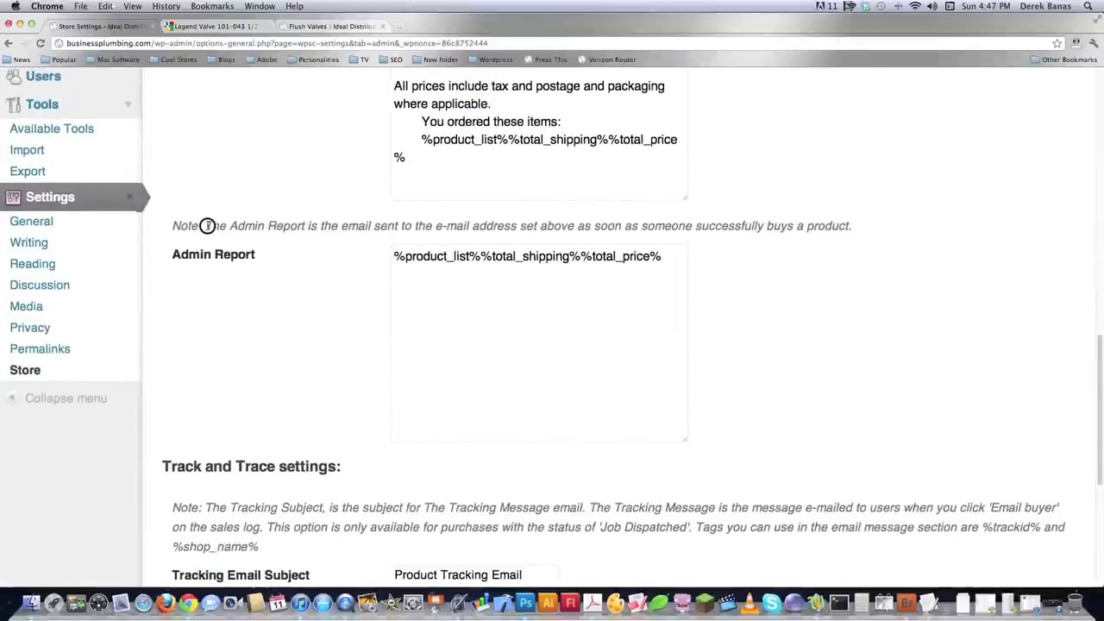
{"action": "scroll", "coordinate": [207, 225], "scroll_direction": "up", "scroll_amount": 14}
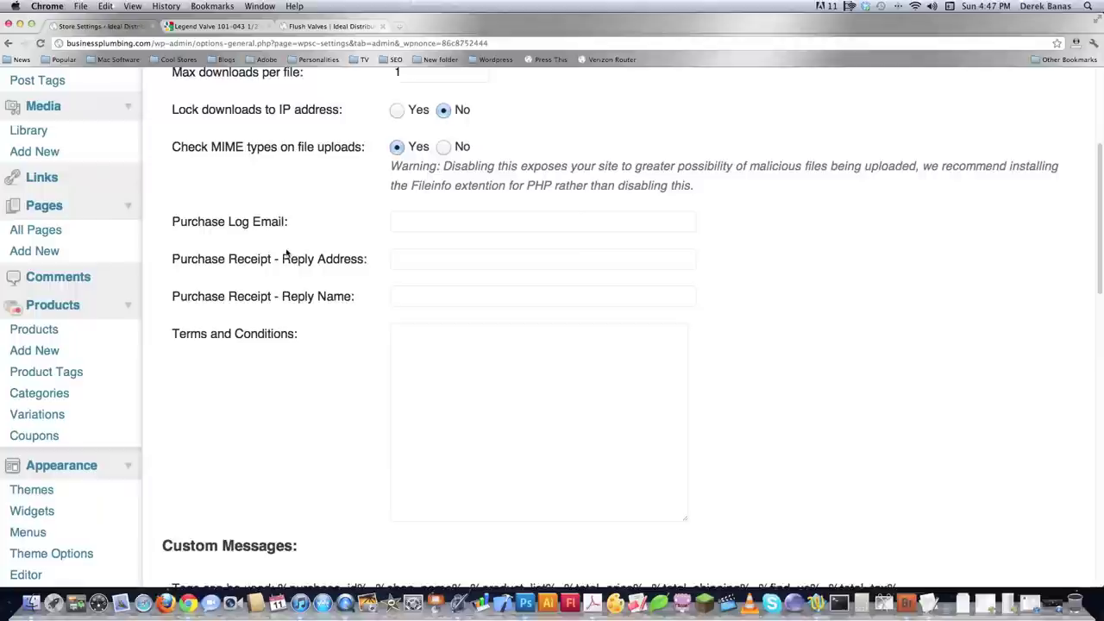
{"action": "scroll", "coordinate": [783, 435], "scroll_direction": "down", "scroll_amount": 16}
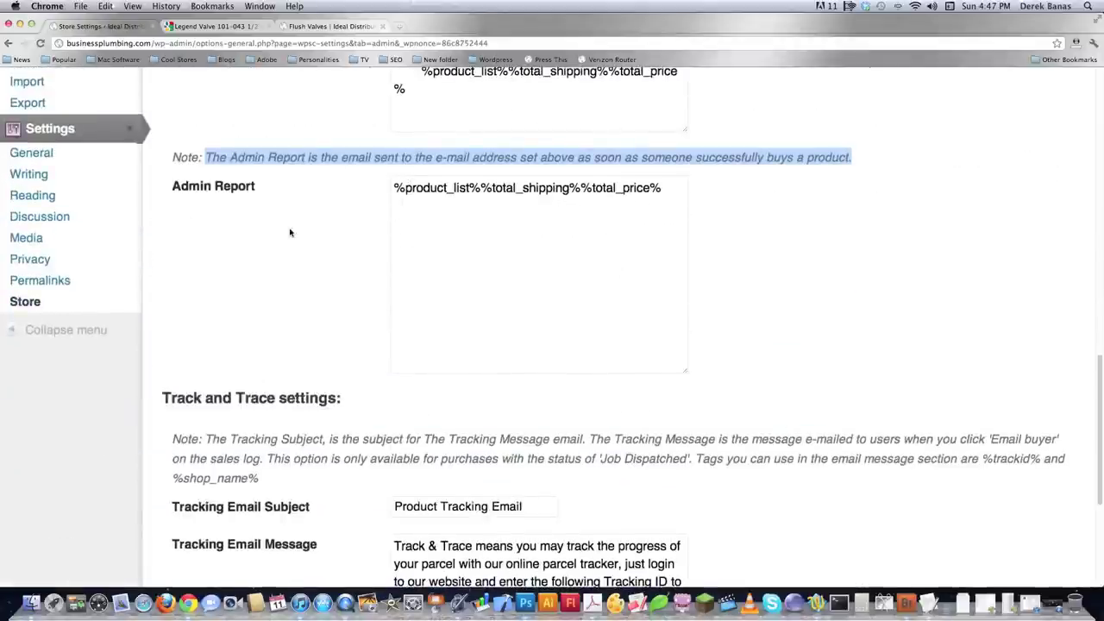
Step: Review the Track and Trace email subject and message, and open the store's Taxes settings
{"action": "scroll", "coordinate": [354, 332], "scroll_direction": "down", "scroll_amount": 5}
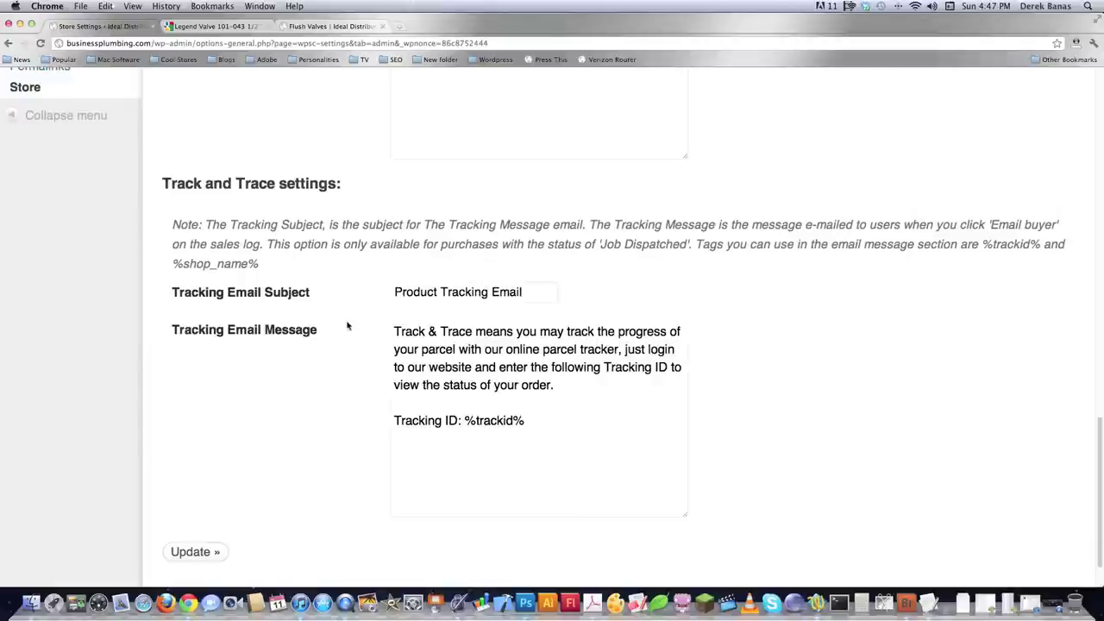
{"action": "scroll", "coordinate": [348, 325], "scroll_direction": "down", "scroll_amount": 2}
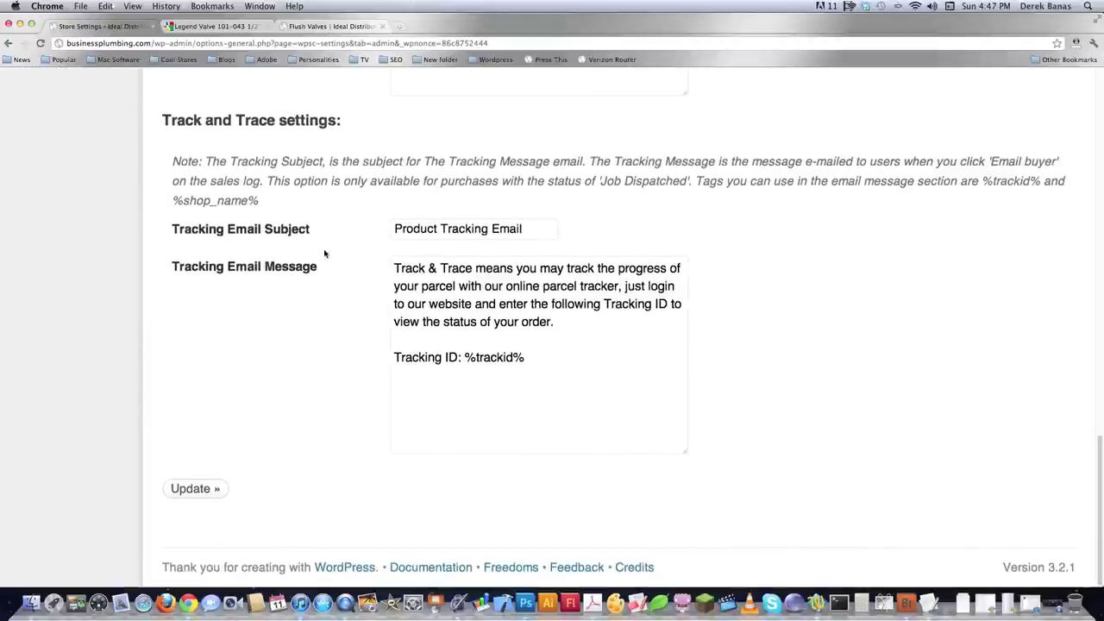
{"action": "key", "text": "super+r"}
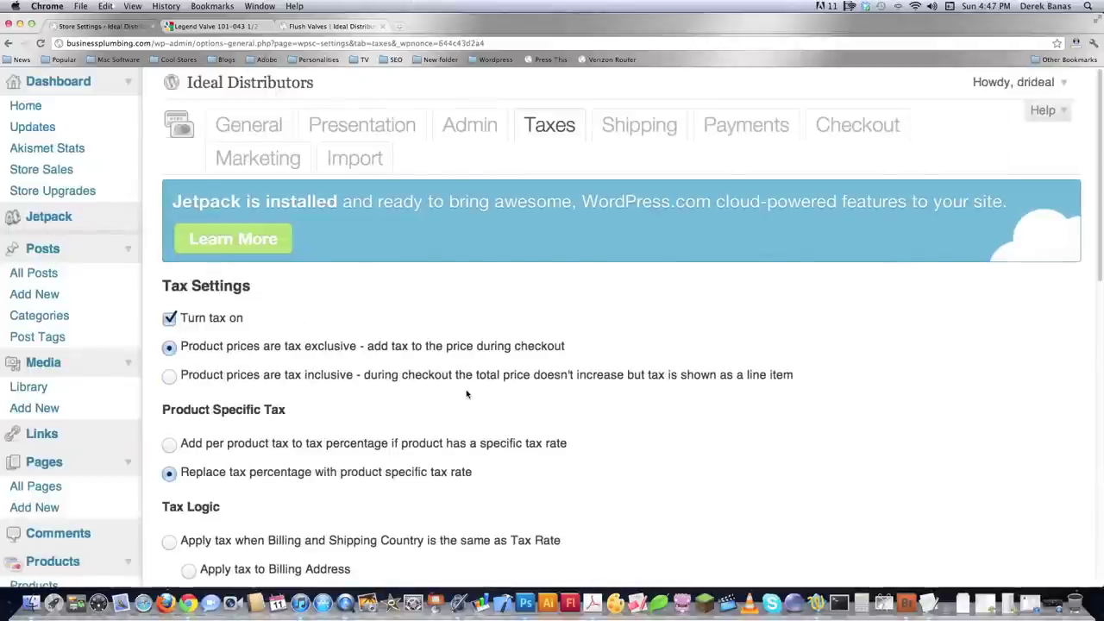
Step: Set the USA, Pennsylvania tax rate to 0 percent, and delete that rate from the Tax Rates list
{"action": "scroll", "coordinate": [467, 394], "scroll_direction": "down", "scroll_amount": 4}
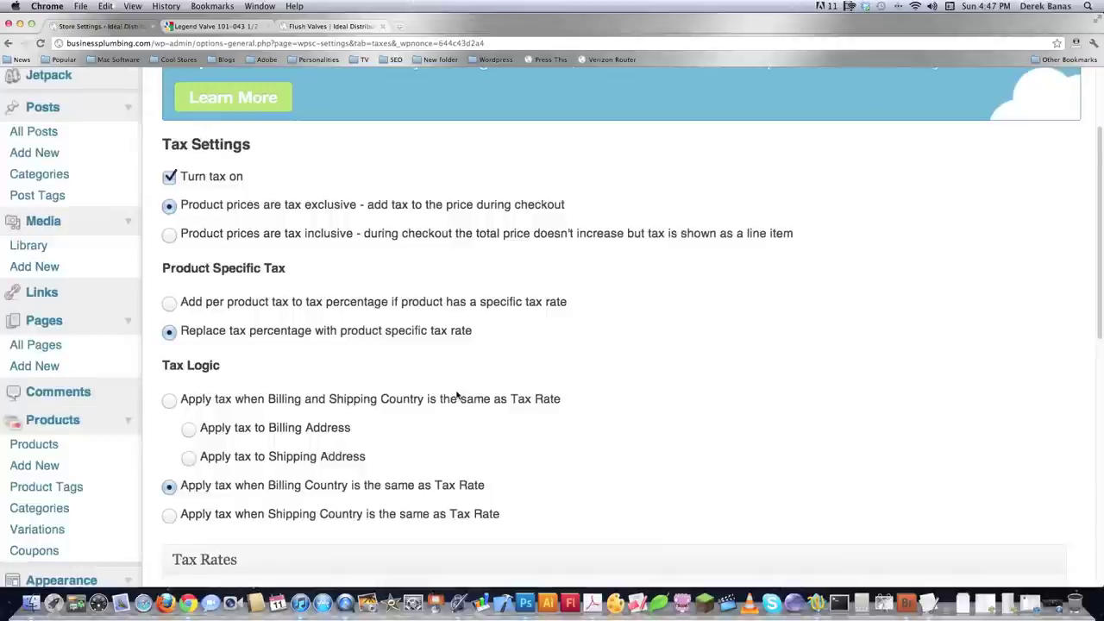
{"action": "scroll", "coordinate": [456, 394], "scroll_direction": "down", "scroll_amount": 7}
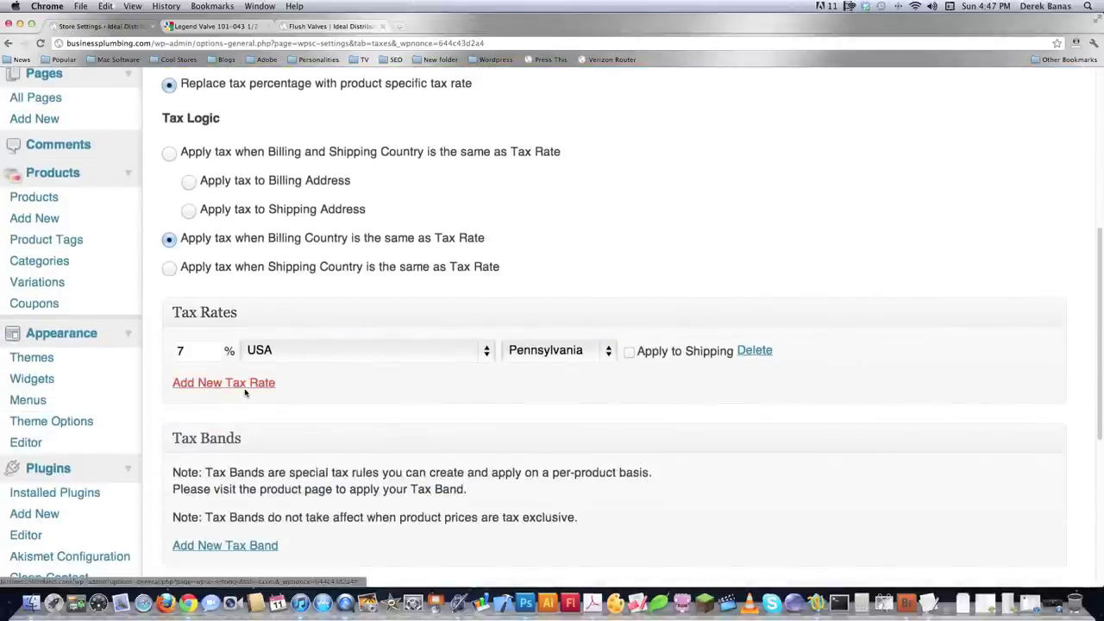
{"action": "double_click", "coordinate": [202, 349]}
{"action": "type", "text": "0"}
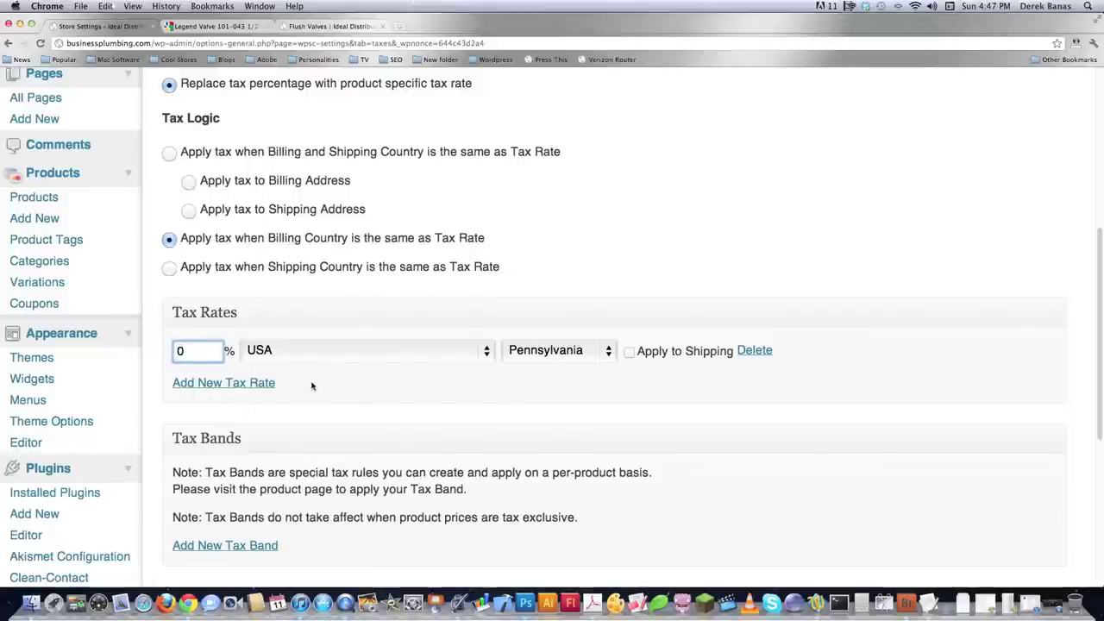
{"action": "left_click", "coordinate": [752, 350]}
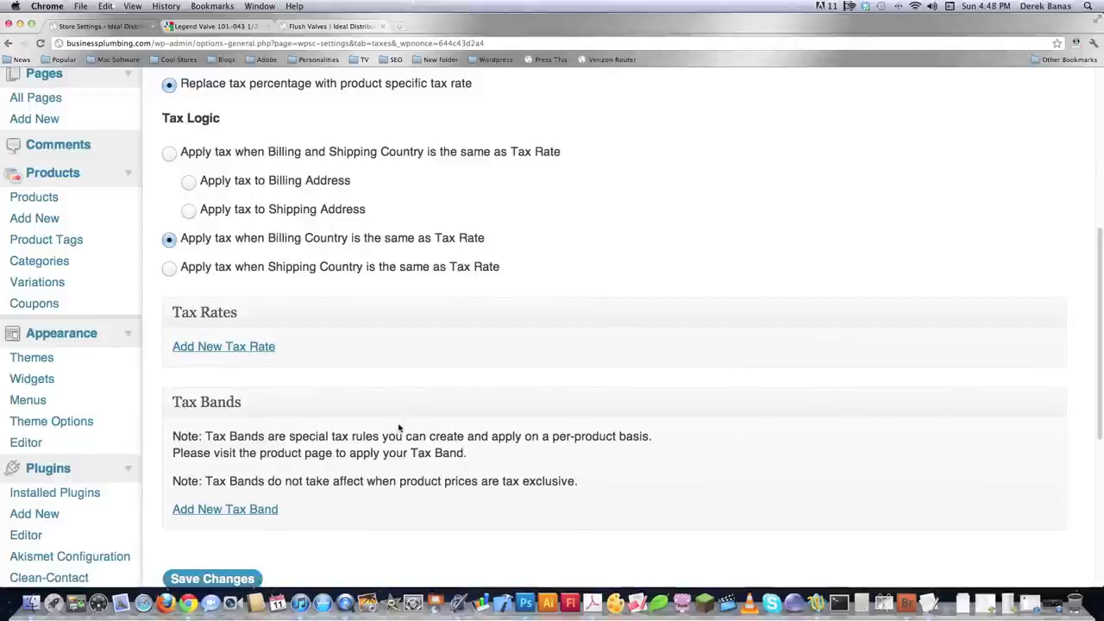
Step: Review the Tax Bands notes, the Product Specific Tax choices and the Tax Logic options for billing and shipping country
{"action": "scroll", "coordinate": [422, 420], "scroll_direction": "down", "scroll_amount": 5}
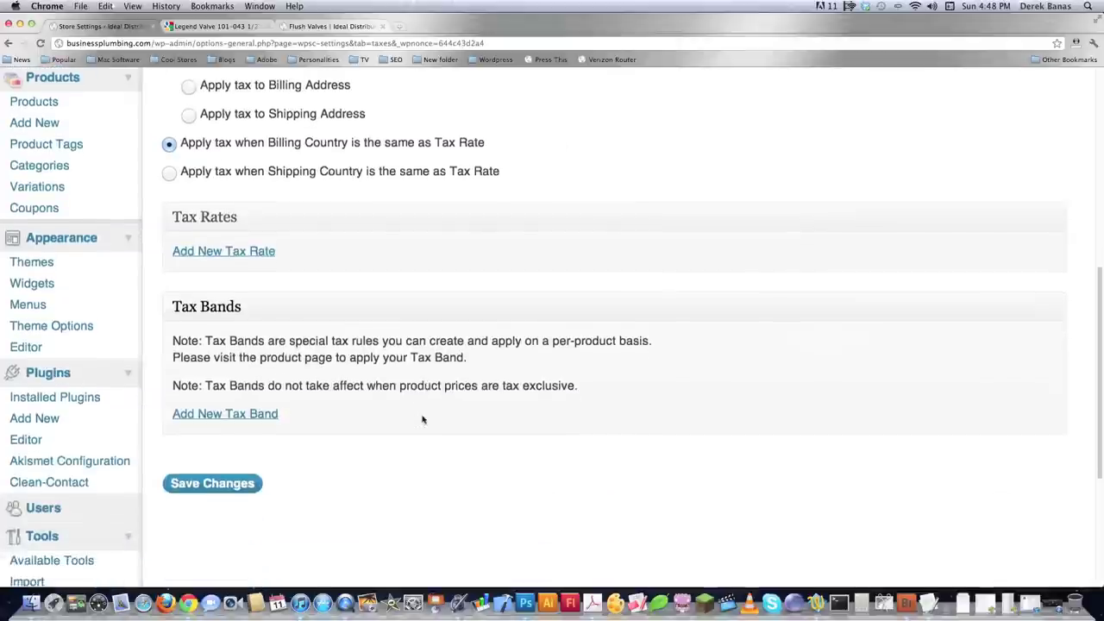
{"action": "scroll", "coordinate": [422, 420], "scroll_direction": "up", "scroll_amount": 8}
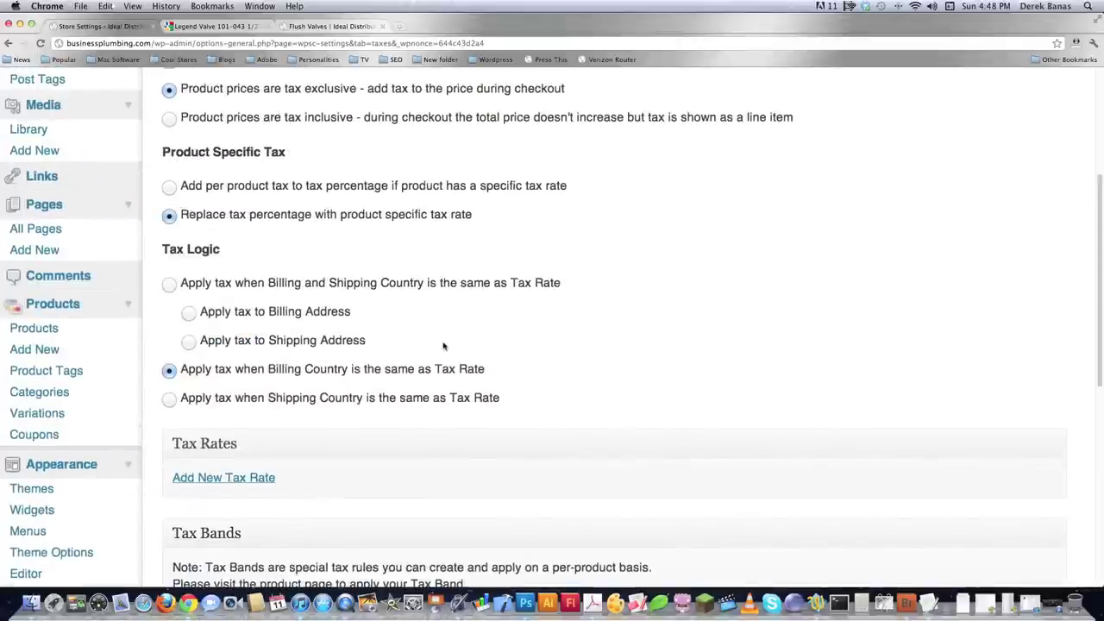
{"action": "scroll", "coordinate": [517, 384], "scroll_direction": "up", "scroll_amount": 1}
{"action": "scroll", "coordinate": [518, 384], "scroll_direction": "up", "scroll_amount": 4}
{"action": "scroll", "coordinate": [517, 414], "scroll_direction": "down", "scroll_amount": 15}
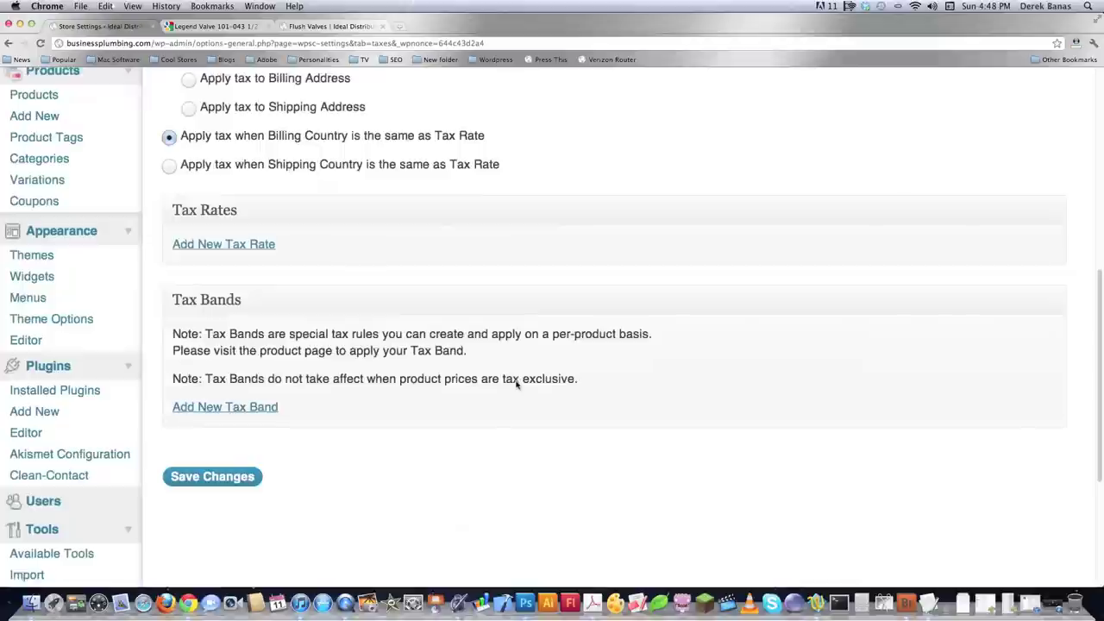
{"action": "scroll", "coordinate": [365, 336], "scroll_direction": "up", "scroll_amount": 10}
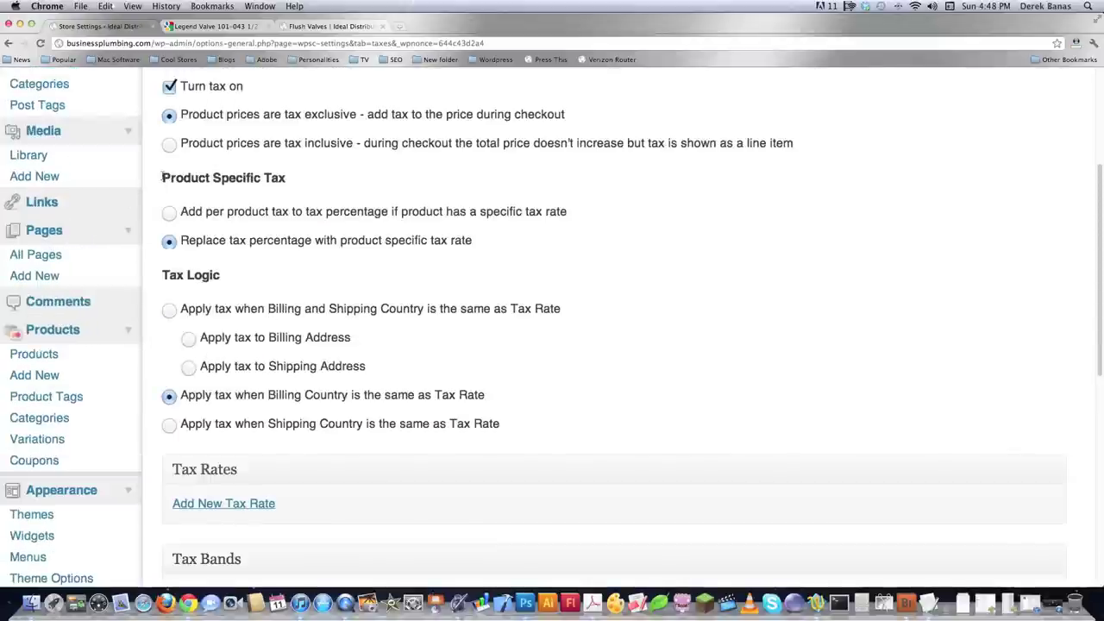
{"action": "left_click_drag", "start_coordinate": [162, 177], "coordinate": [286, 179]}
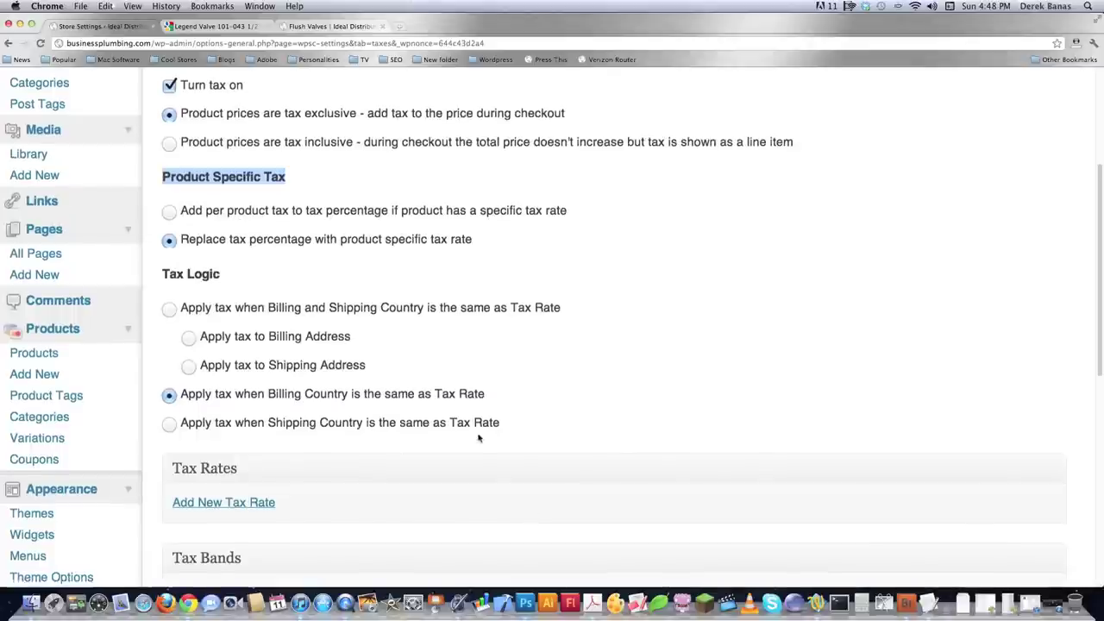
{"action": "scroll", "coordinate": [480, 439], "scroll_direction": "down", "scroll_amount": 1}
{"action": "scroll", "coordinate": [477, 439], "scroll_direction": "up", "scroll_amount": 5}
Step: Open the store's Shipping settings and review the general options and the internal and external shipping calculators
{"action": "left_click", "coordinate": [639, 125]}
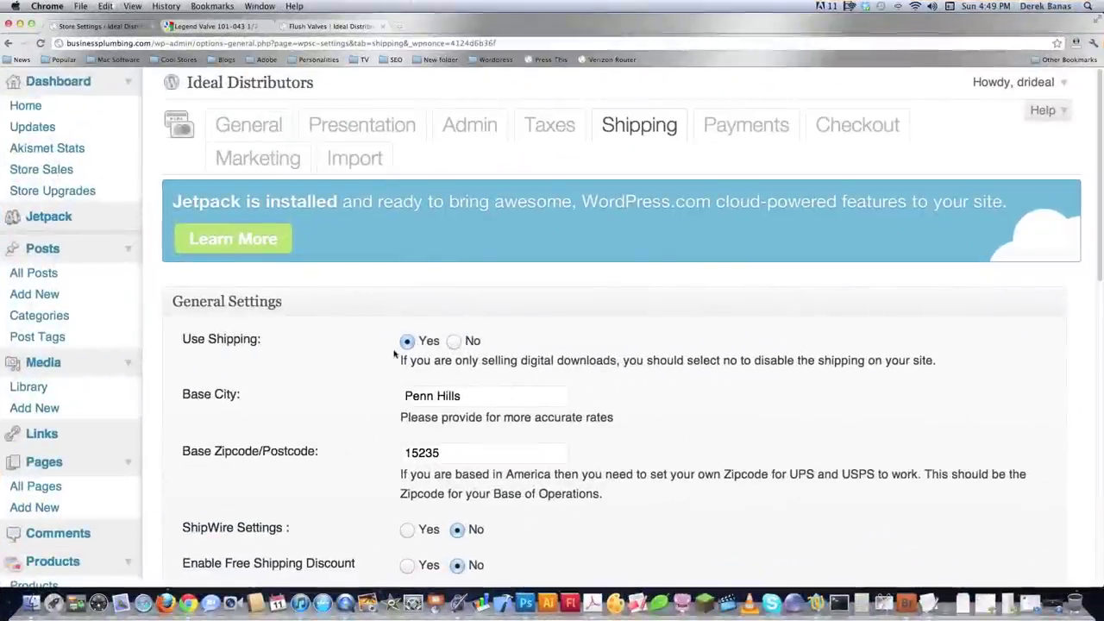
{"action": "scroll", "coordinate": [353, 362], "scroll_direction": "down", "scroll_amount": 3}
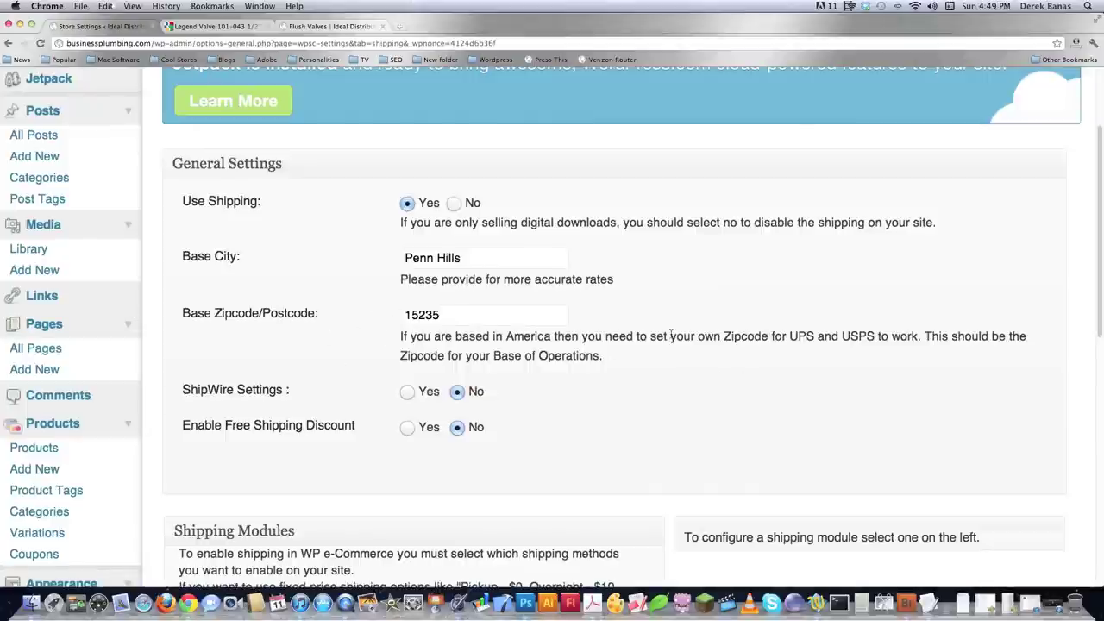
{"action": "scroll", "coordinate": [670, 335], "scroll_direction": "down", "scroll_amount": 3}
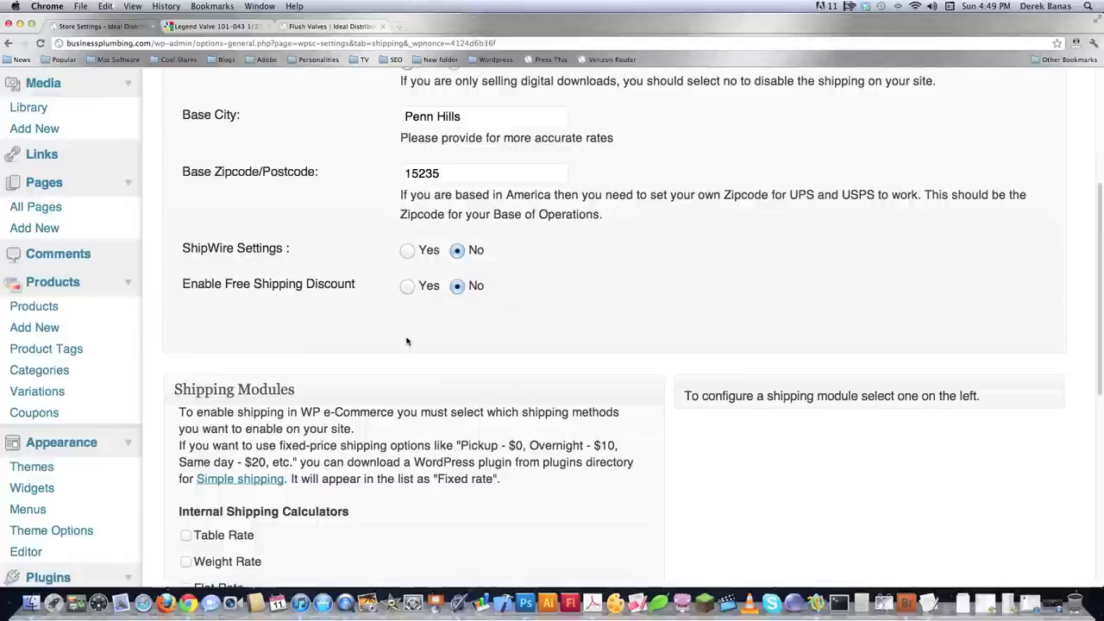
{"action": "scroll", "coordinate": [407, 340], "scroll_direction": "down", "scroll_amount": 5}
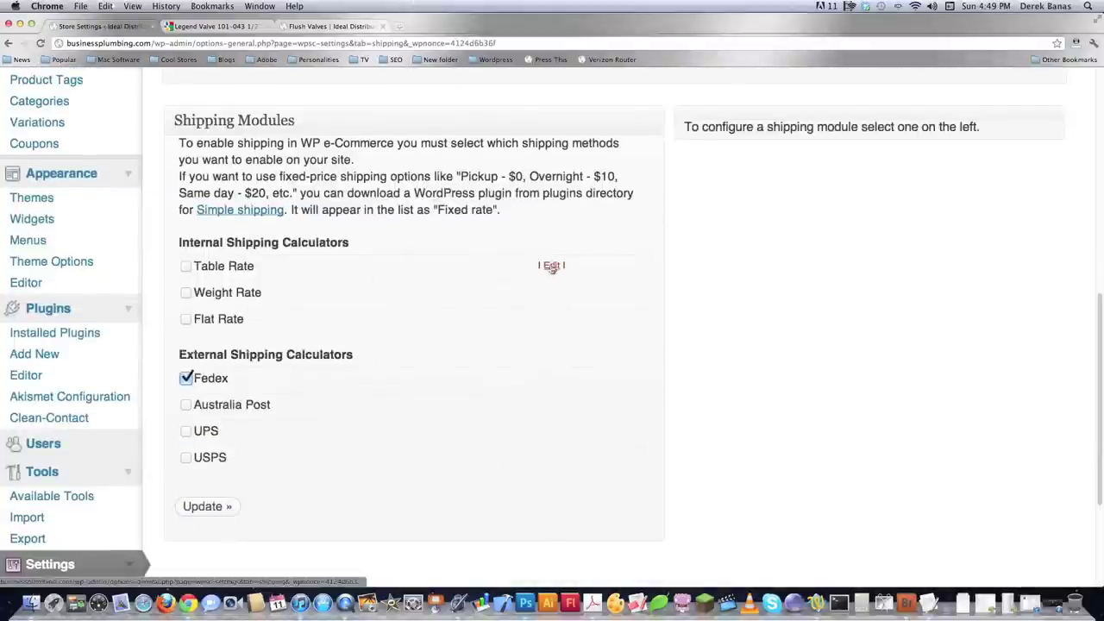
Step: Try a Table Rate layer with a shipping price of 10 for totals of 50 and above, and delete it
{"action": "left_click", "coordinate": [552, 265]}
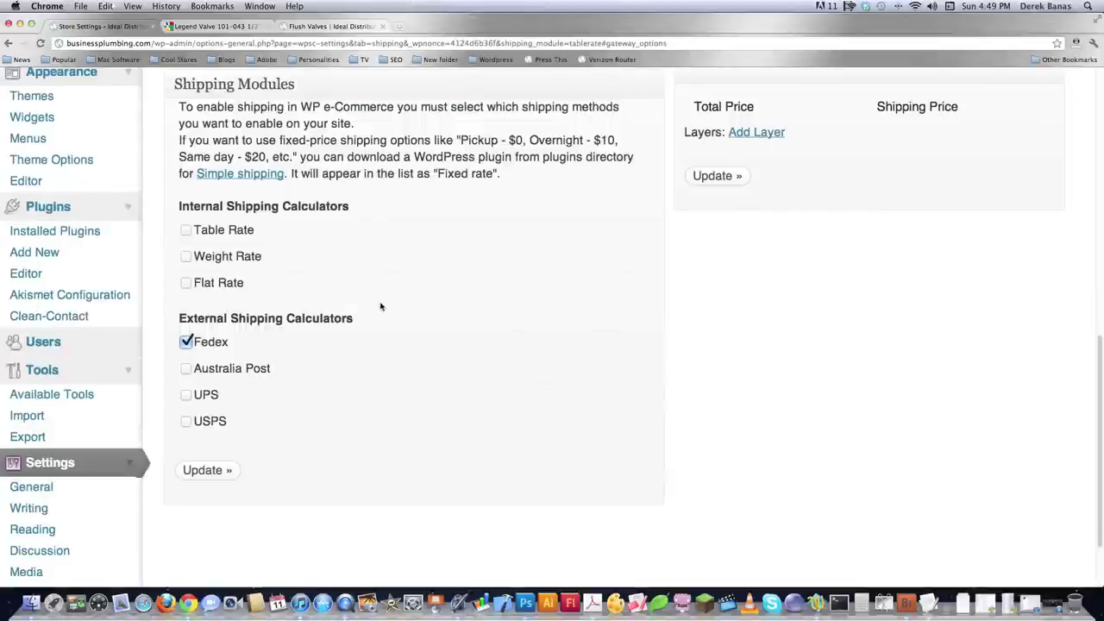
{"action": "scroll", "coordinate": [817, 244], "scroll_direction": "up", "scroll_amount": 3}
{"action": "left_click", "coordinate": [763, 290]}
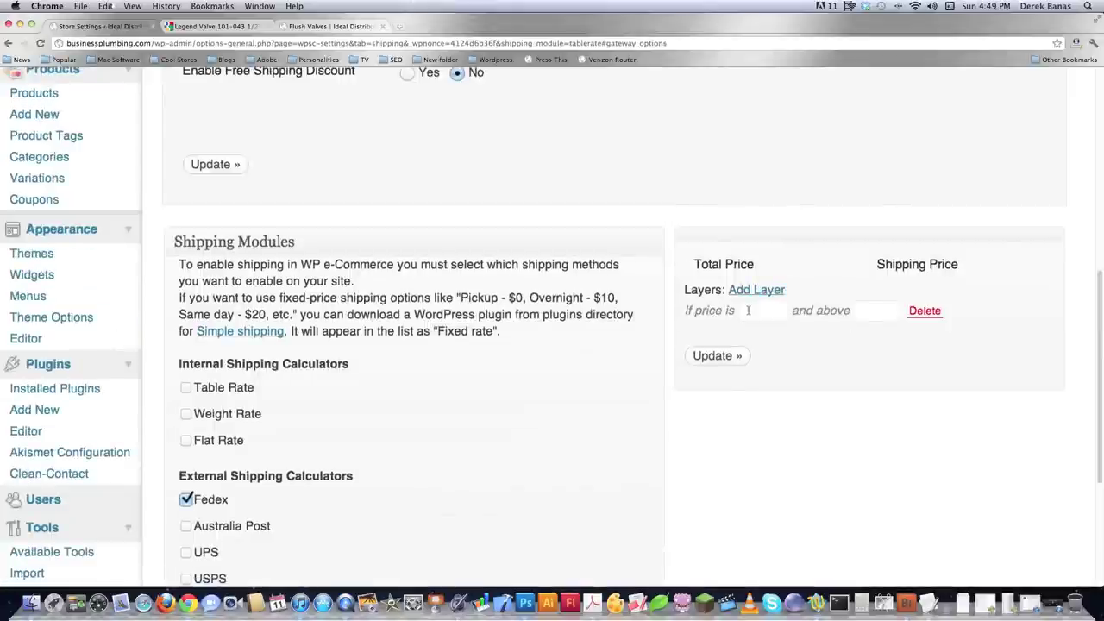
{"action": "left_click", "coordinate": [760, 311]}
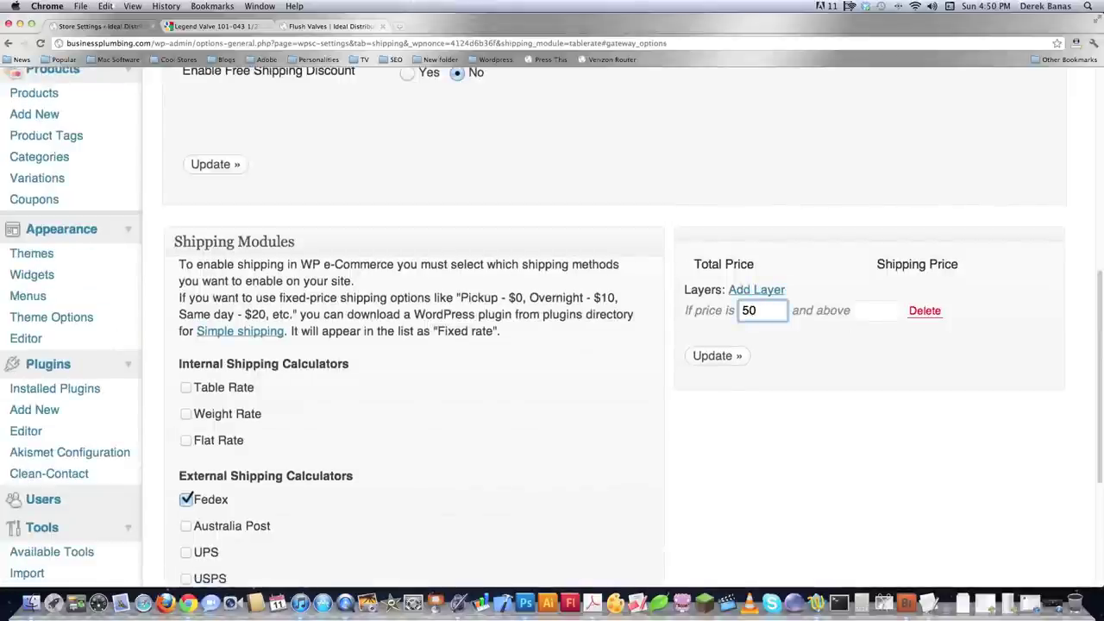
{"action": "left_click", "coordinate": [866, 310]}
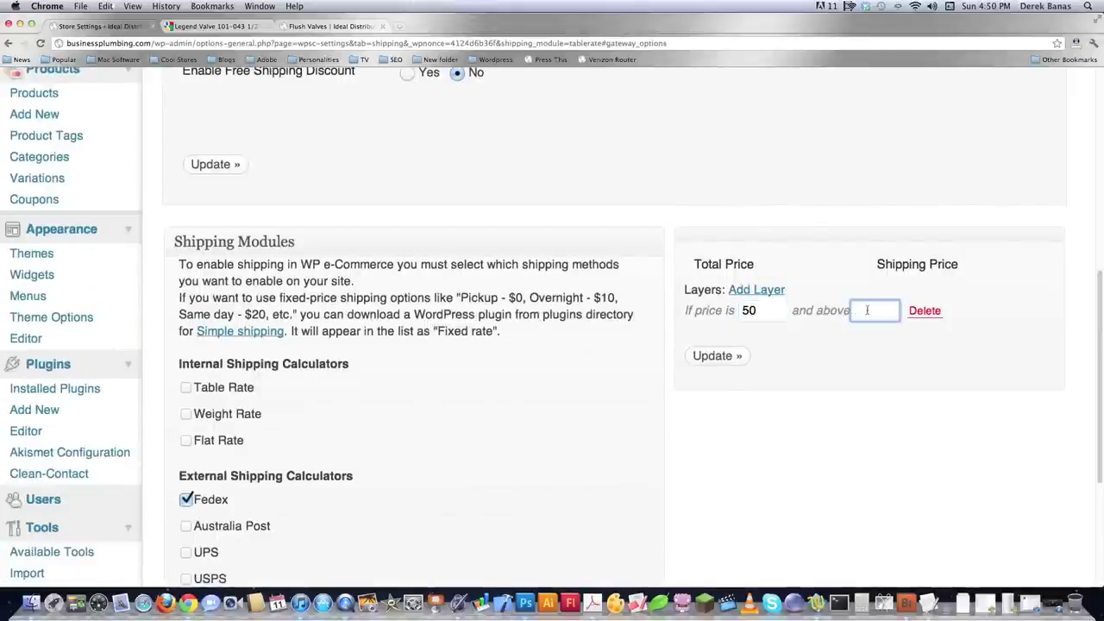
{"action": "type", "text": "10"}
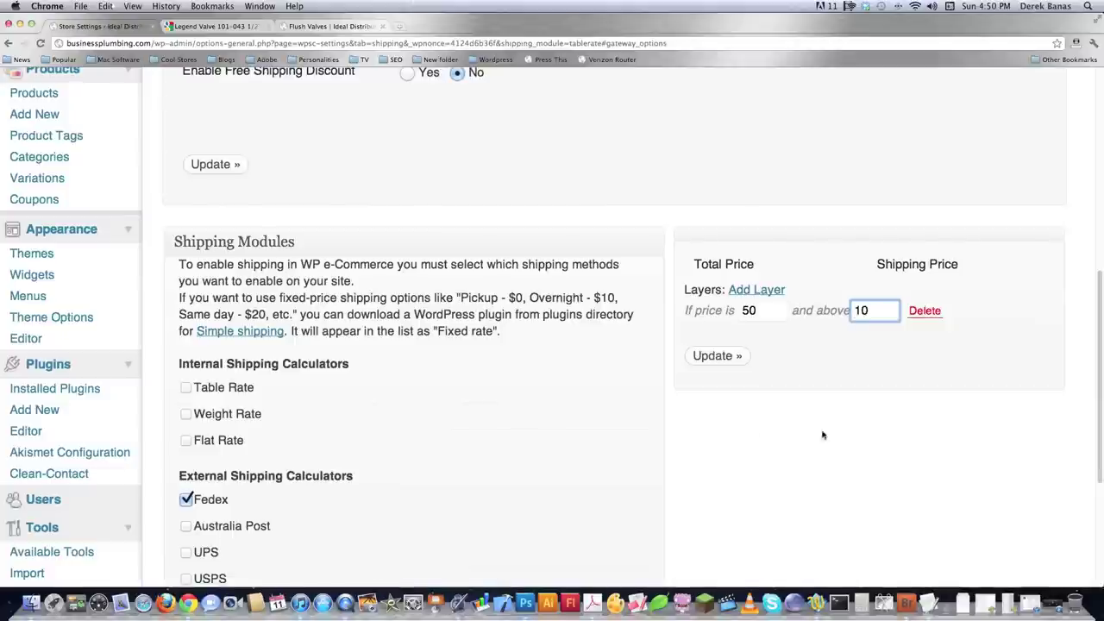
{"action": "left_click", "coordinate": [918, 311]}
Step: Try a Weight Rate layer for orders of 50 pounds and above with no shipping price, and delete it
{"action": "mouse_move", "coordinate": [198, 415]}
{"action": "left_click", "coordinate": [551, 413]}
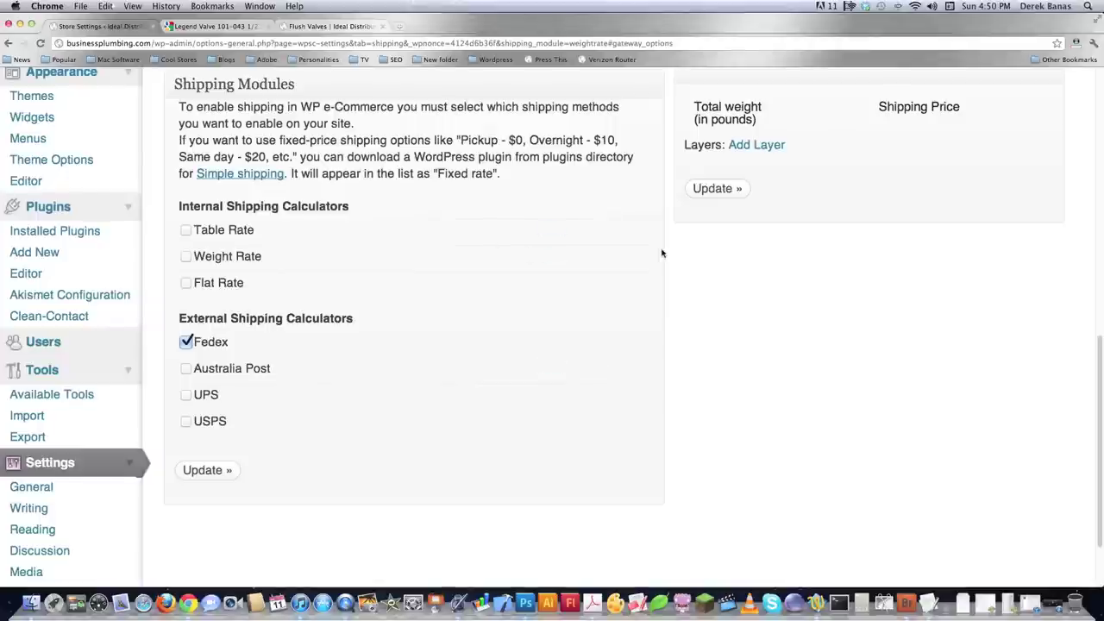
{"action": "scroll", "coordinate": [798, 220], "scroll_direction": "up", "scroll_amount": 1}
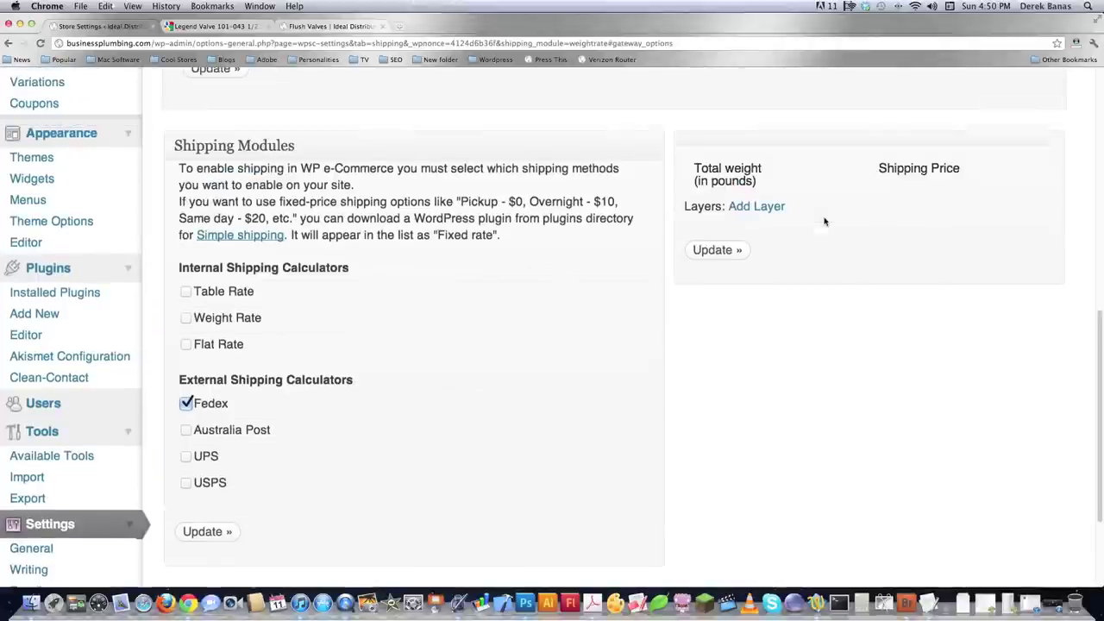
{"action": "left_click", "coordinate": [774, 207]}
{"action": "left_click", "coordinate": [766, 226]}
{"action": "type", "text": "50"}
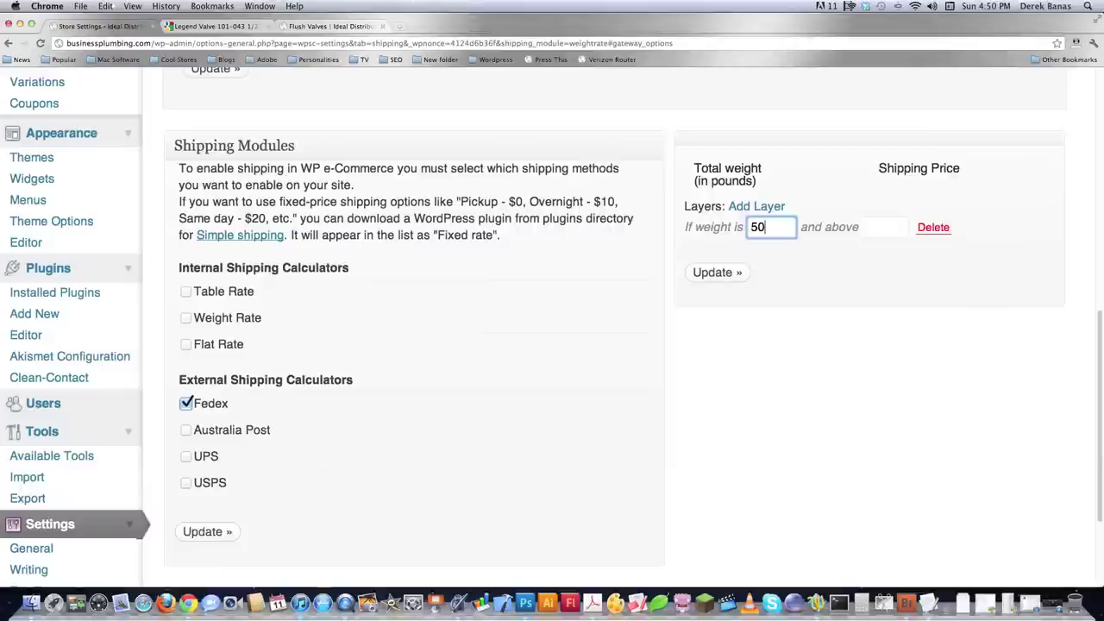
{"action": "left_click", "coordinate": [882, 225]}
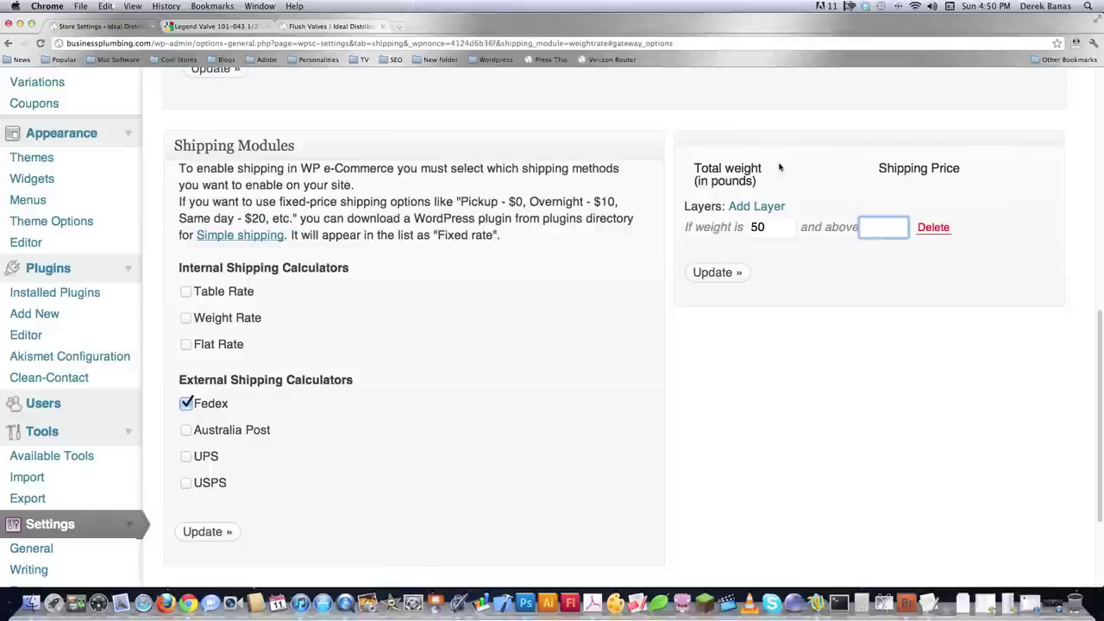
{"action": "left_click_drag", "start_coordinate": [802, 226], "coordinate": [860, 229]}
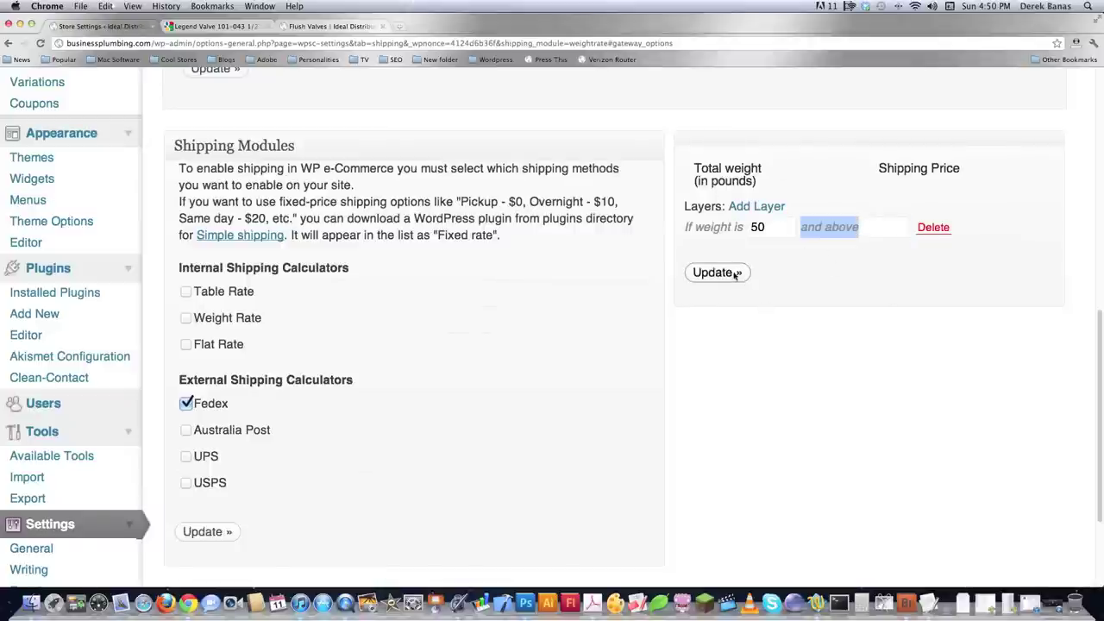
{"action": "left_click", "coordinate": [931, 227]}
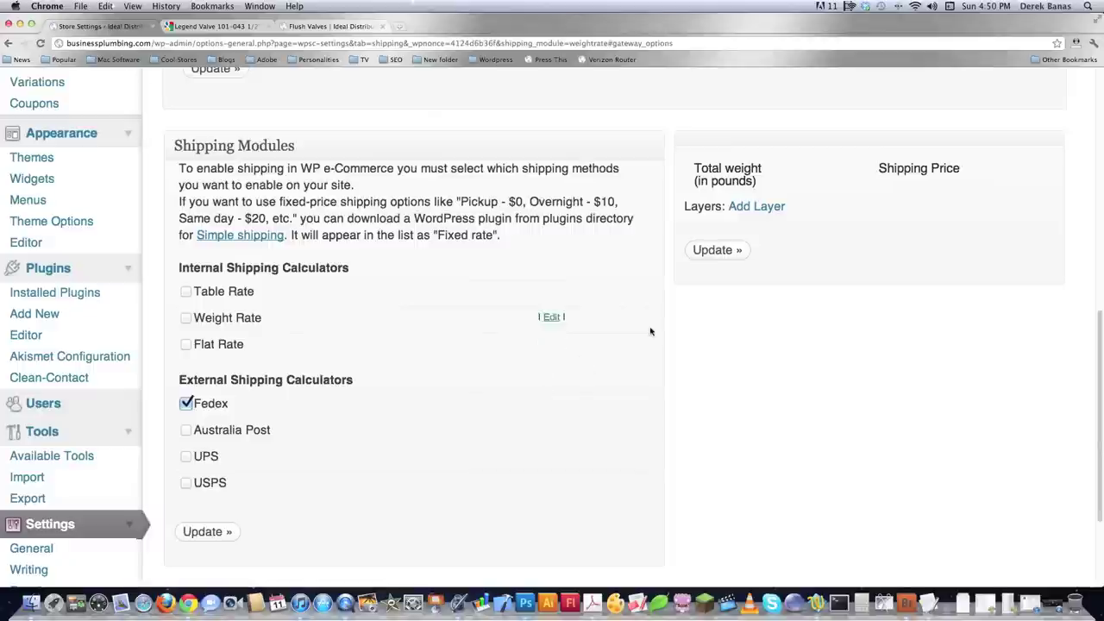
Step: Open the store's Payments settings and deselect the Test Gateway among the payment gateways
{"action": "scroll", "coordinate": [651, 331], "scroll_direction": "down", "scroll_amount": 5}
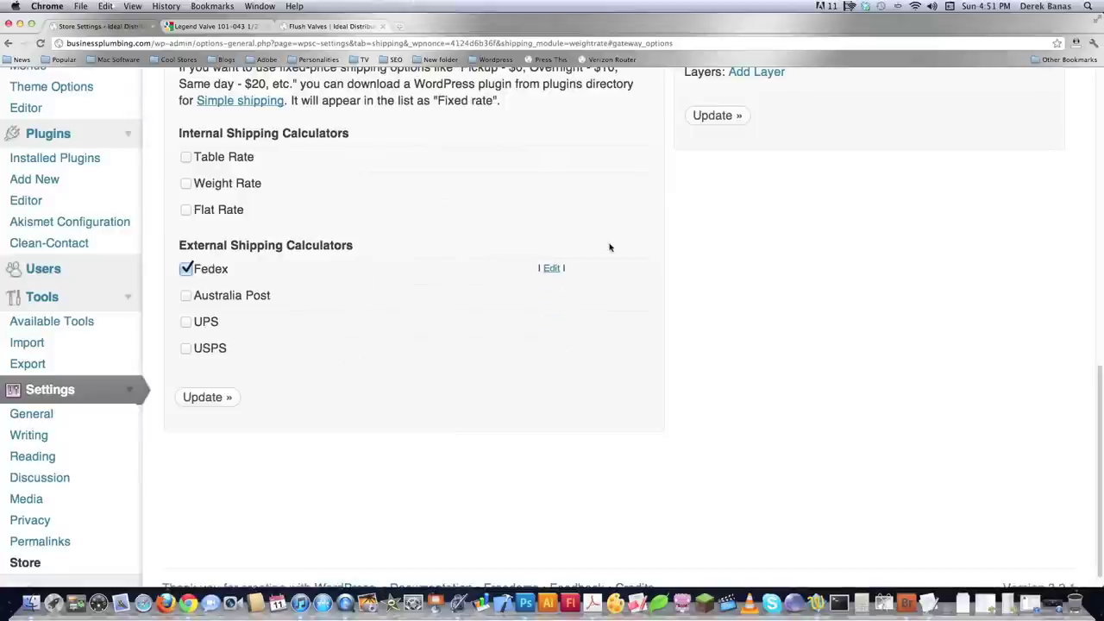
{"action": "scroll", "coordinate": [655, 234], "scroll_direction": "up", "scroll_amount": 10}
{"action": "left_click", "coordinate": [732, 136]}
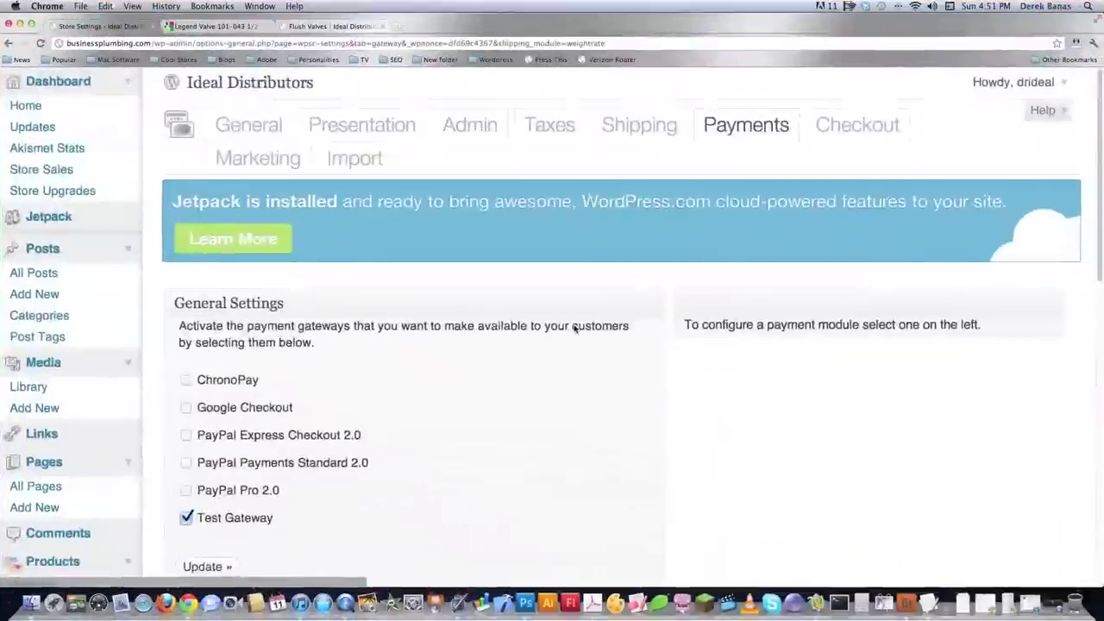
{"action": "scroll", "coordinate": [575, 328], "scroll_direction": "down", "scroll_amount": 5}
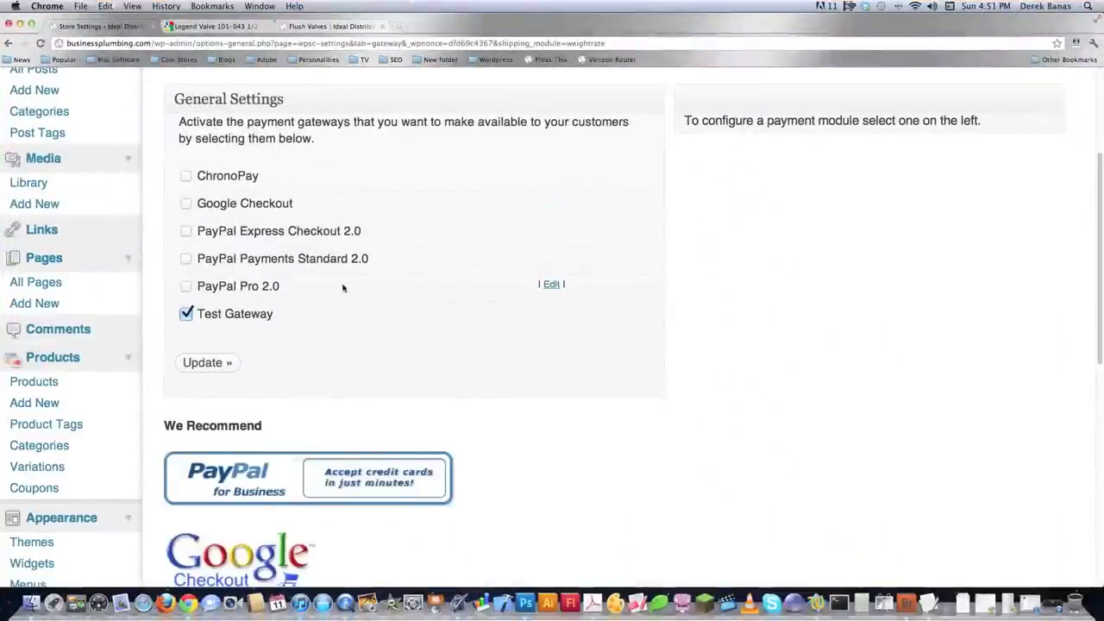
{"action": "left_click", "coordinate": [187, 313]}
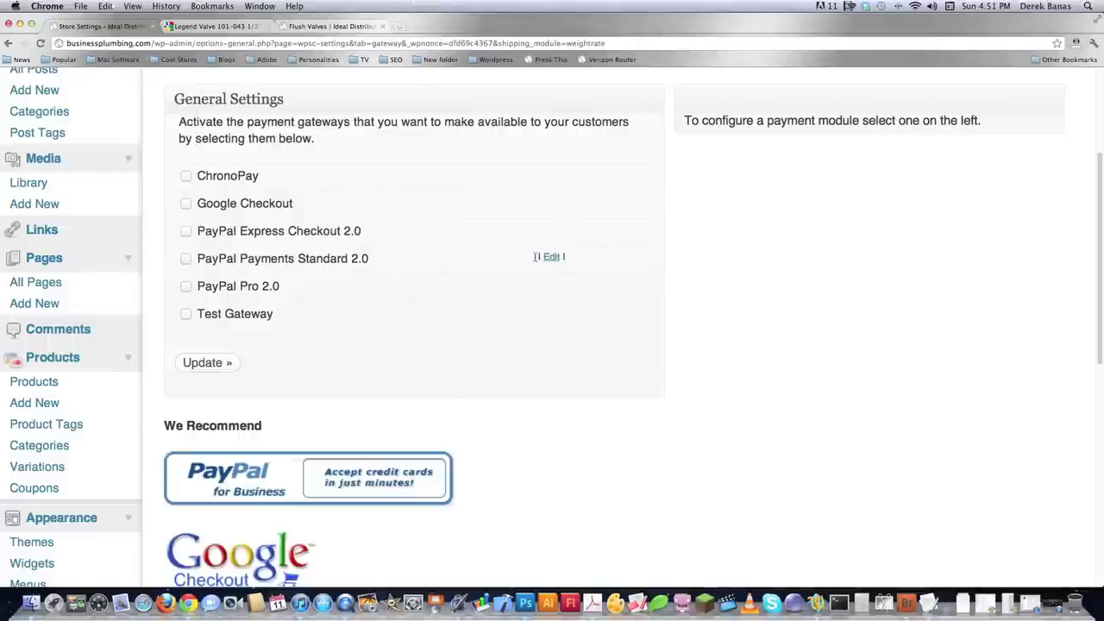
Step: Open the PayPal Payments Standard 2.0 configuration and review its username, IPN, shipping details, address override and gateway form fields
{"action": "left_click", "coordinate": [545, 257]}
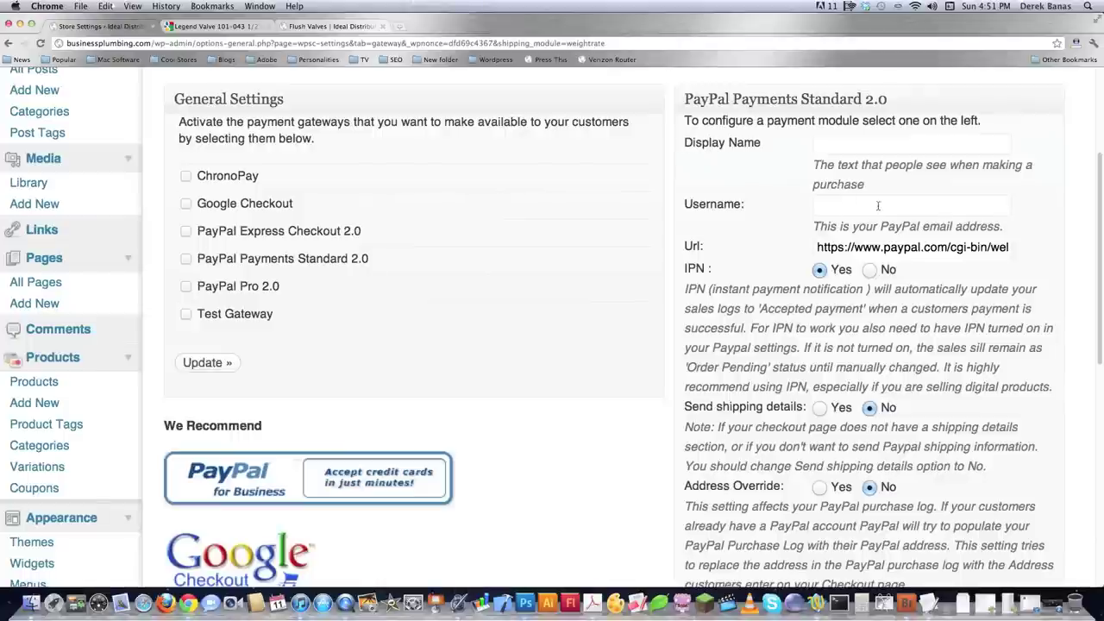
{"action": "left_click", "coordinate": [816, 206]}
{"action": "scroll", "coordinate": [764, 226], "scroll_direction": "down", "scroll_amount": 5}
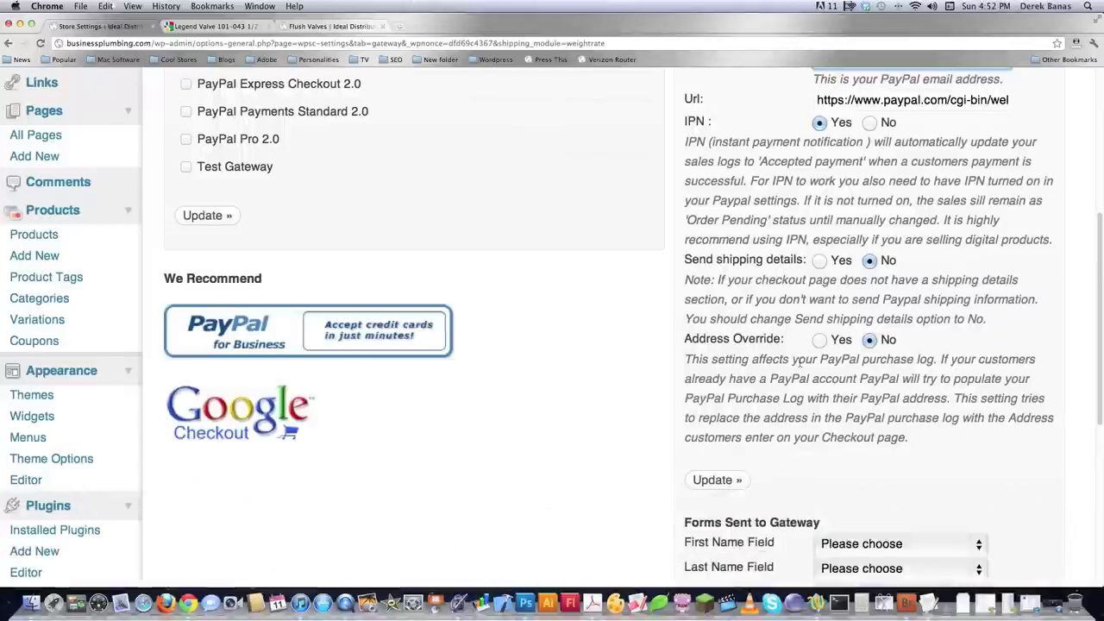
{"action": "scroll", "coordinate": [776, 362], "scroll_direction": "down", "scroll_amount": 5}
{"action": "scroll", "coordinate": [799, 363], "scroll_direction": "up", "scroll_amount": 10}
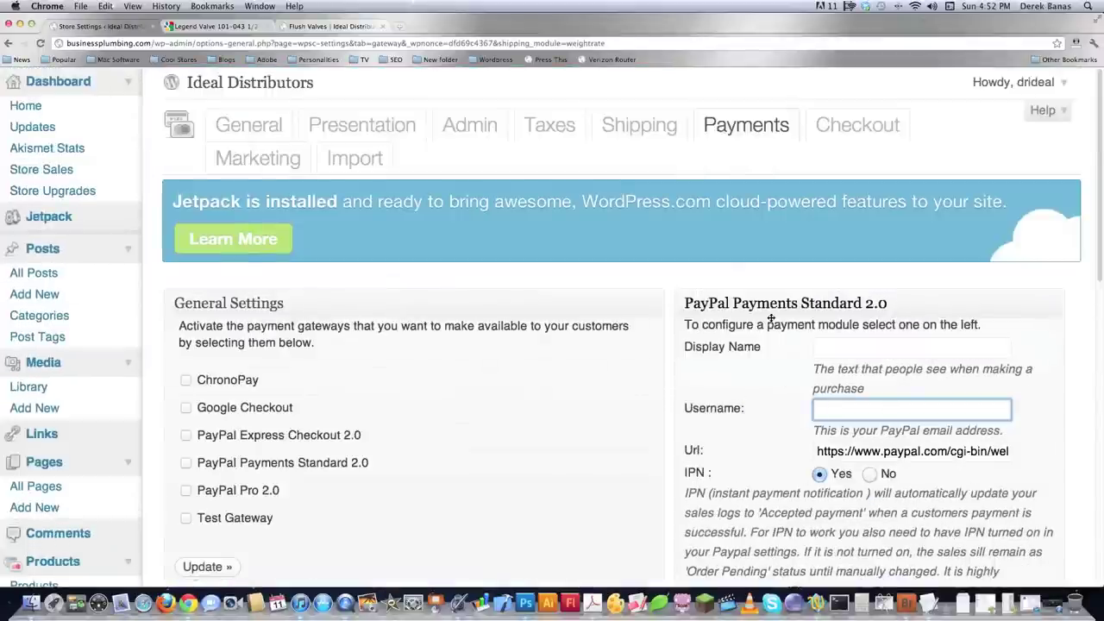
Step: Open the store's Checkout settings and review the registration, shipping same as billing and forced SSL options
{"action": "left_click", "coordinate": [857, 128]}
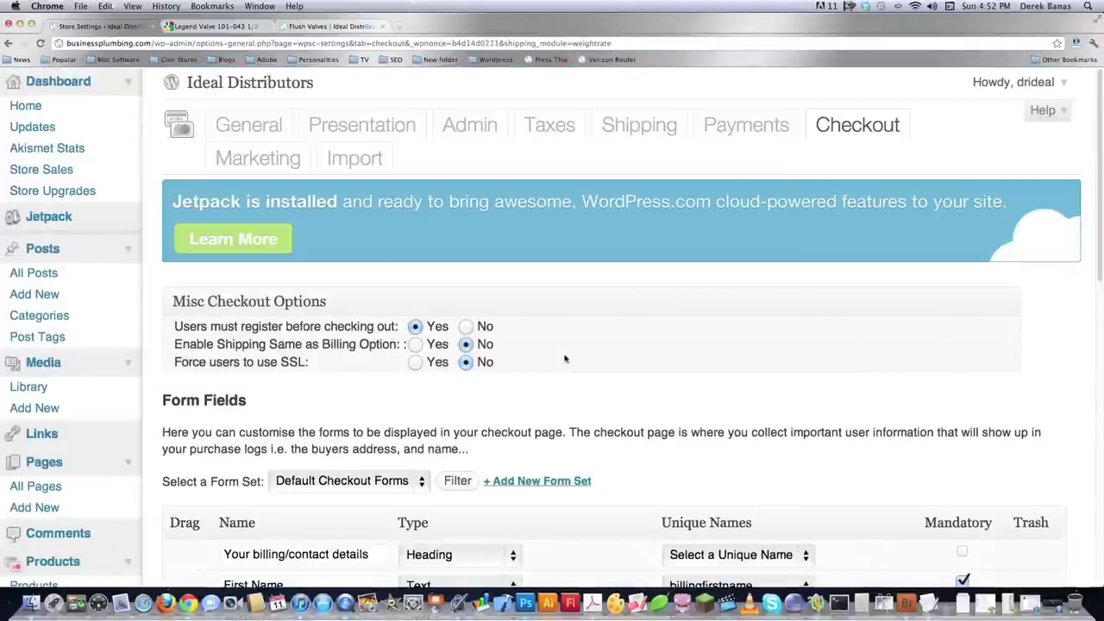
{"action": "scroll", "coordinate": [565, 359], "scroll_direction": "down", "scroll_amount": 2}
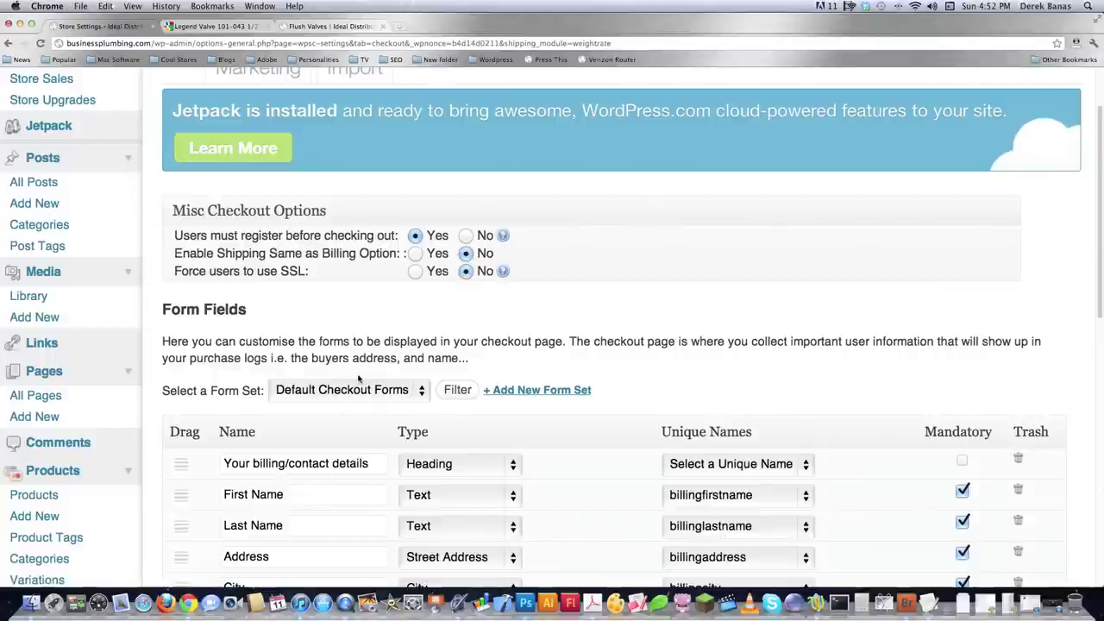
{"action": "scroll", "coordinate": [333, 327], "scroll_direction": "down", "scroll_amount": 2}
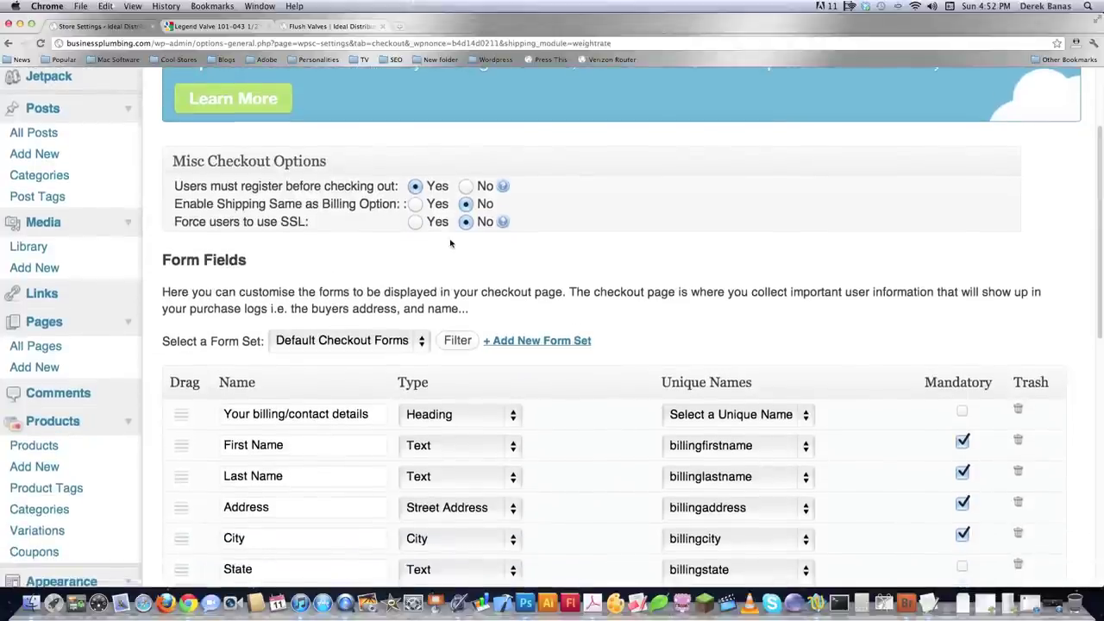
{"action": "left_click_drag", "start_coordinate": [170, 222], "coordinate": [323, 234]}
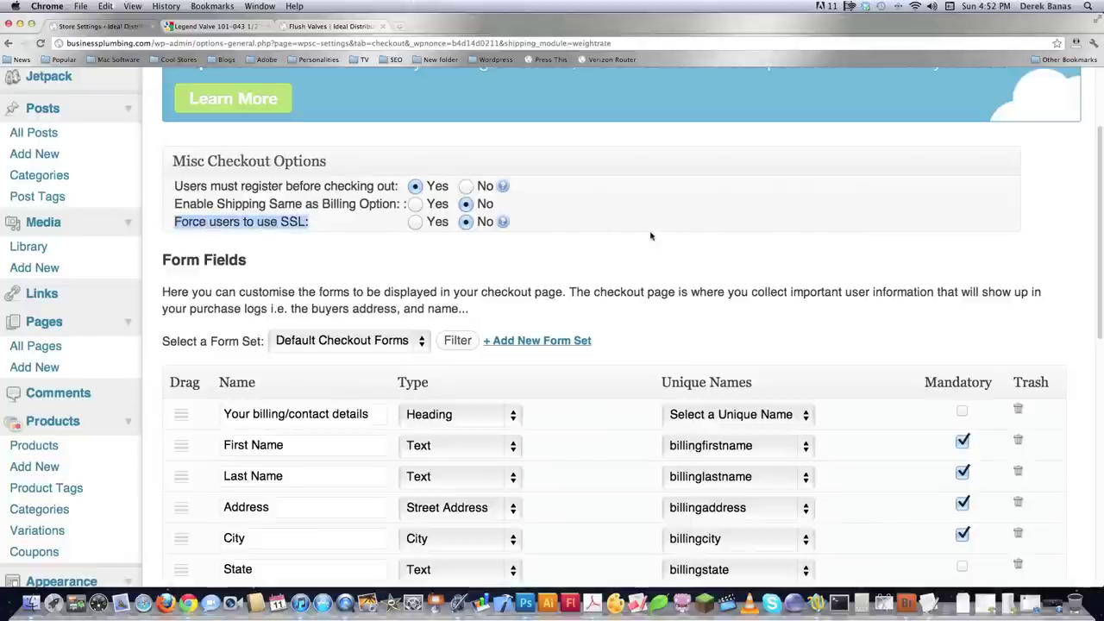
Step: Review the shipping same as billing option and the billing and shipping form fields of the Default Checkout Forms set
{"action": "left_click_drag", "start_coordinate": [174, 203], "coordinate": [401, 205]}
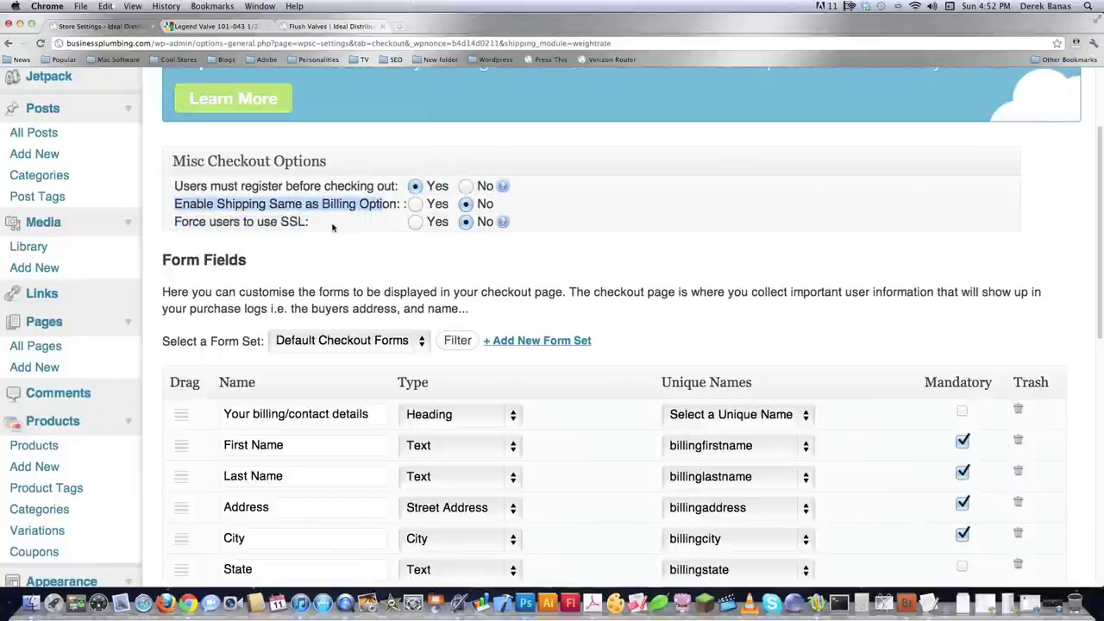
{"action": "left_click", "coordinate": [380, 234]}
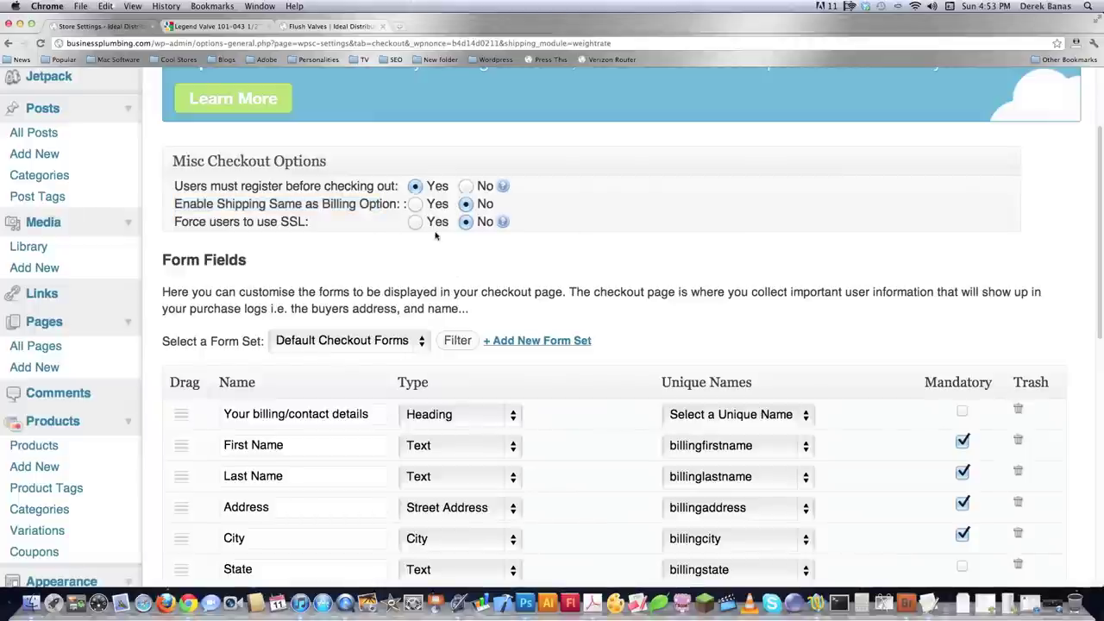
{"action": "scroll", "coordinate": [434, 236], "scroll_direction": "down", "scroll_amount": 1}
{"action": "scroll", "coordinate": [434, 236], "scroll_direction": "down", "scroll_amount": 5}
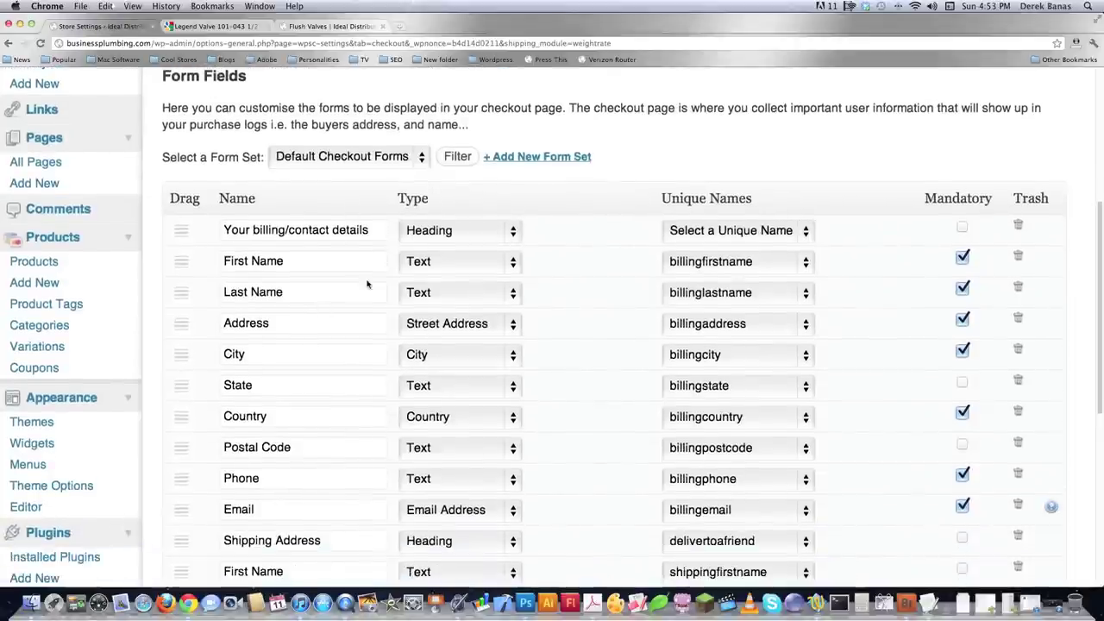
{"action": "scroll", "coordinate": [367, 287], "scroll_direction": "up", "scroll_amount": 5}
{"action": "scroll", "coordinate": [307, 288], "scroll_direction": "down", "scroll_amount": 7}
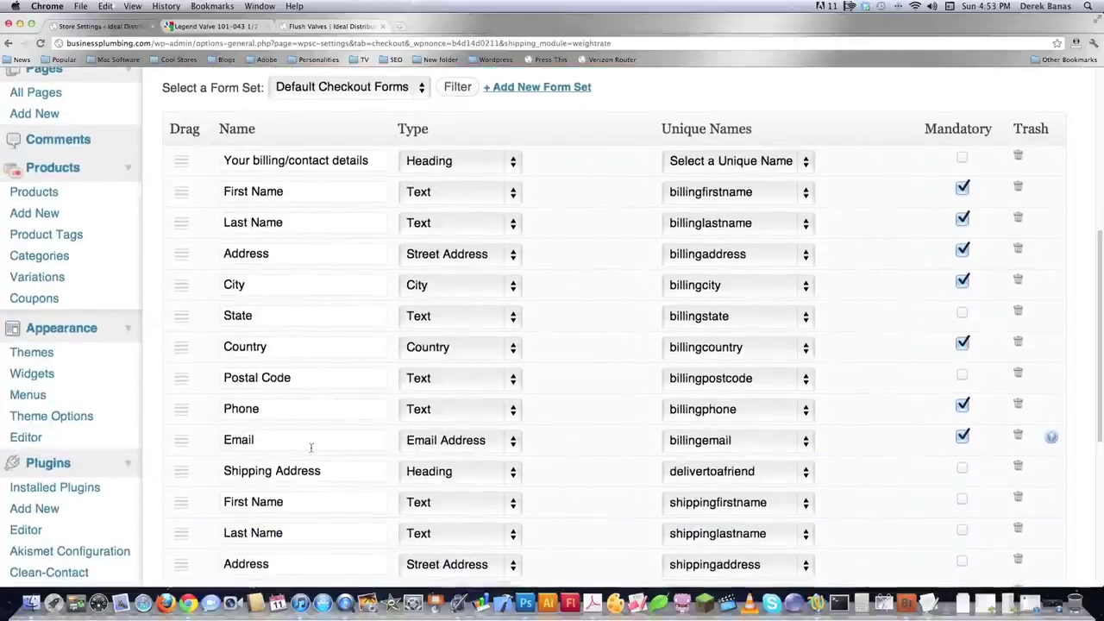
{"action": "scroll", "coordinate": [312, 448], "scroll_direction": "down", "scroll_amount": 7}
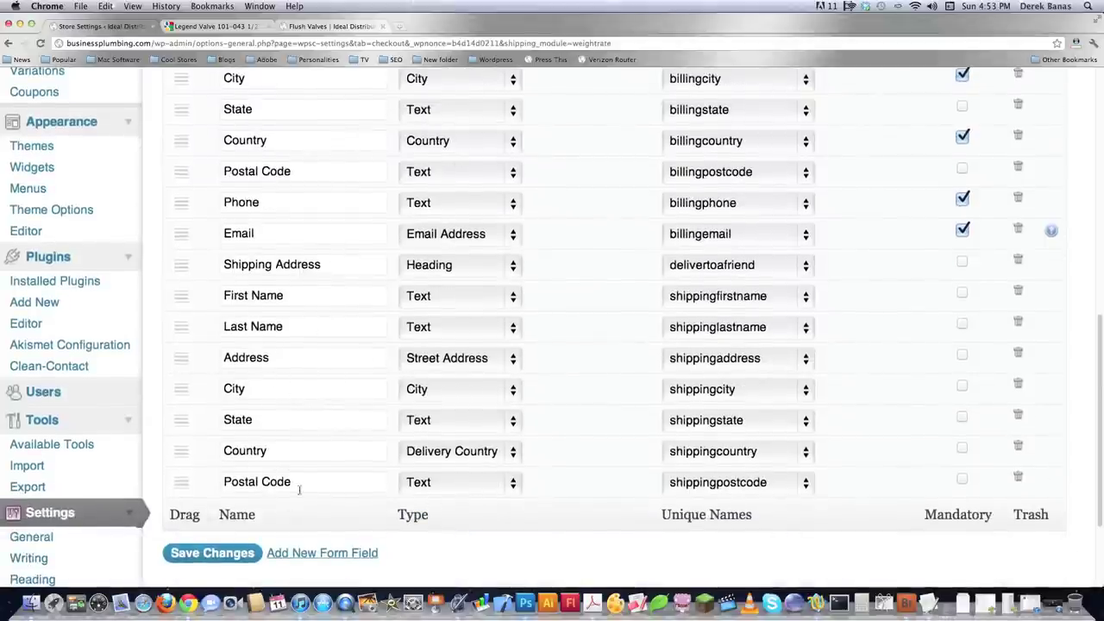
{"action": "scroll", "coordinate": [299, 490], "scroll_direction": "up", "scroll_amount": 15}
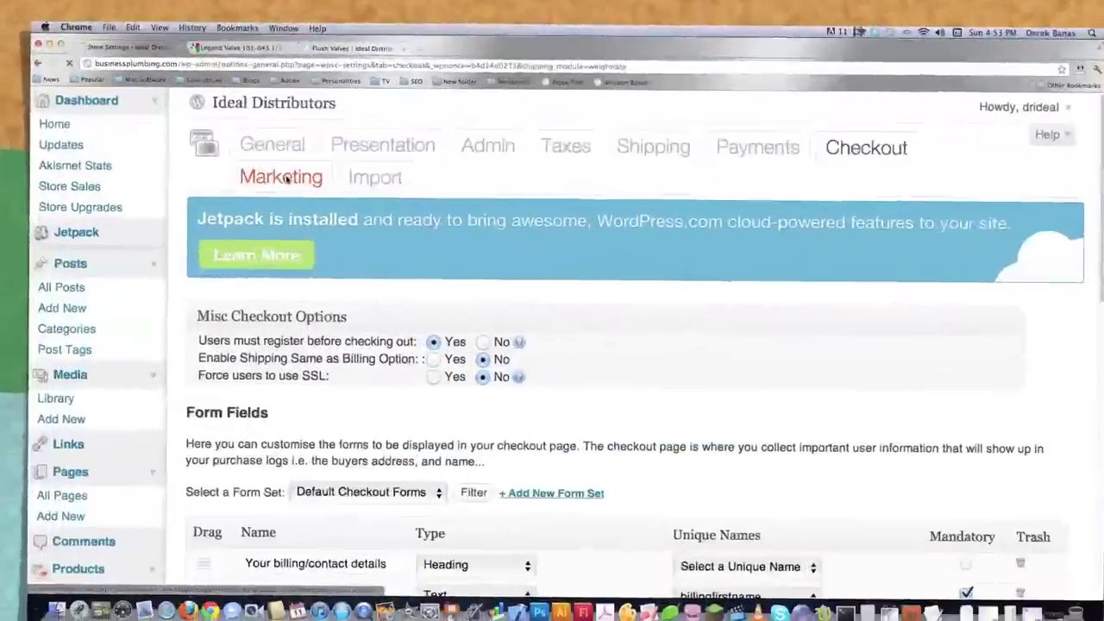
Step: Open the store's Marketing settings and review the cross sales and sharing options, RSS address and Google Merchant Centre feed URL
{"action": "left_click", "coordinate": [263, 160]}
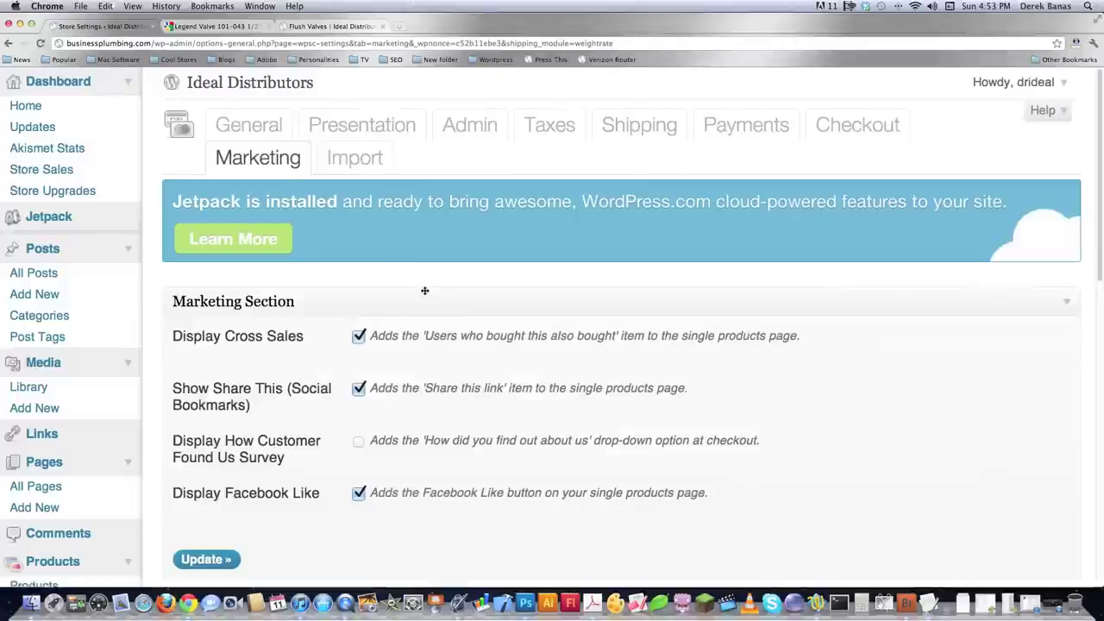
{"action": "scroll", "coordinate": [424, 290], "scroll_direction": "down", "scroll_amount": 3}
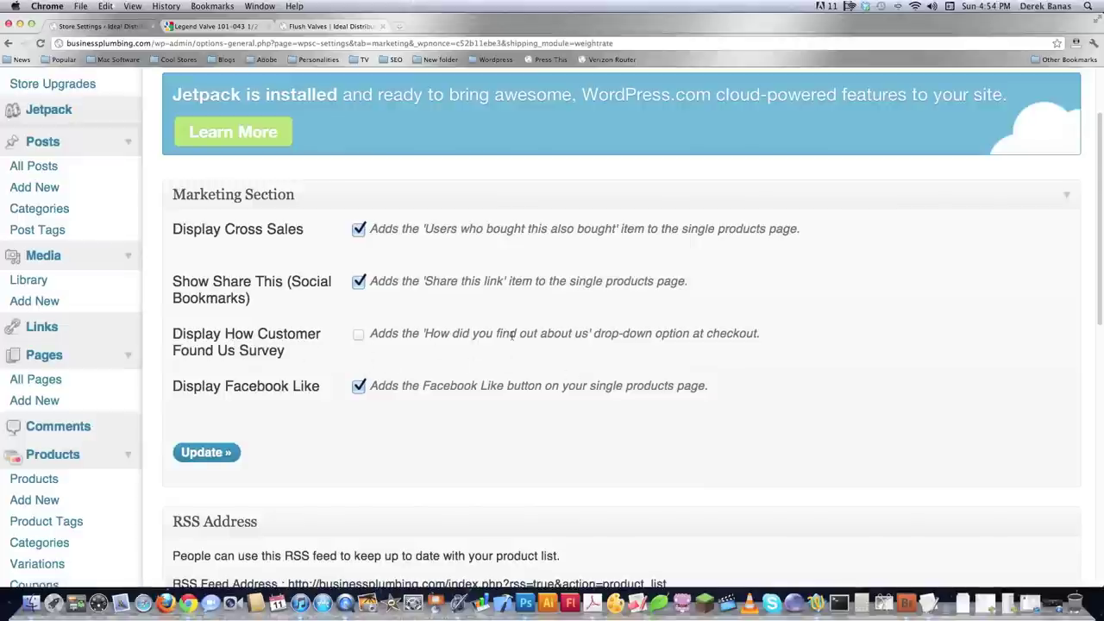
{"action": "scroll", "coordinate": [505, 336], "scroll_direction": "down", "scroll_amount": 6}
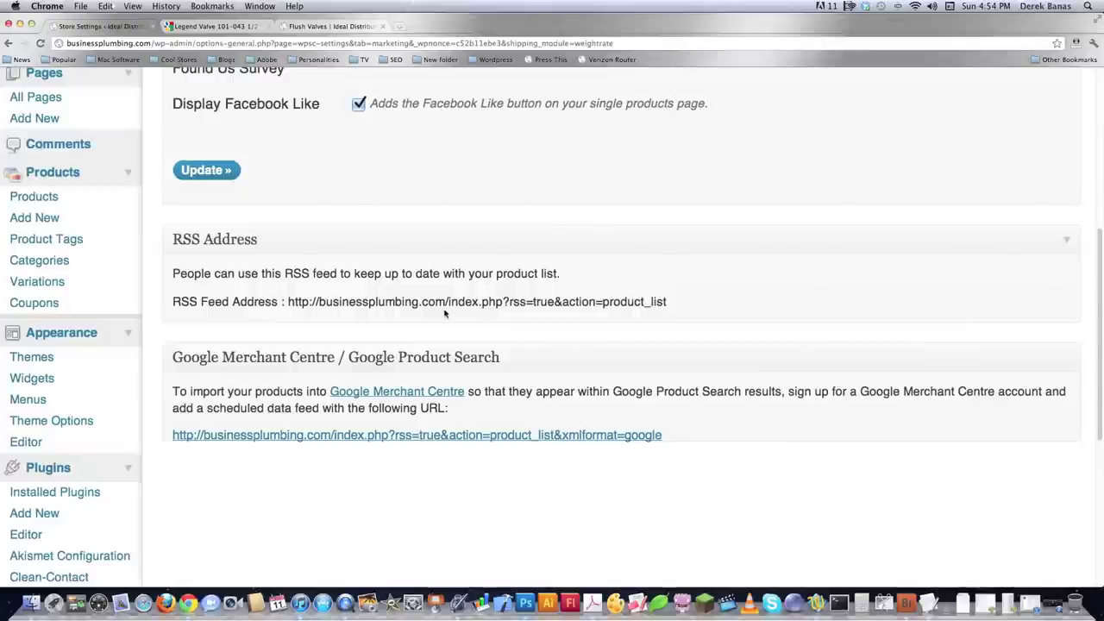
{"action": "scroll", "coordinate": [445, 313], "scroll_direction": "down", "scroll_amount": 3}
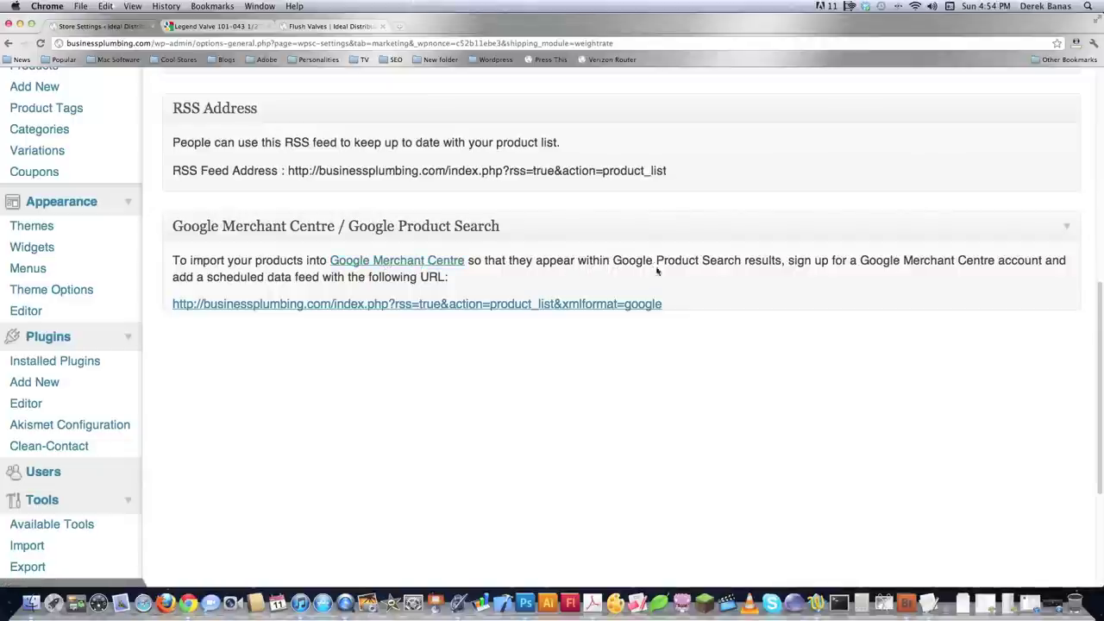
{"action": "left_click_drag", "start_coordinate": [680, 303], "coordinate": [171, 303]}
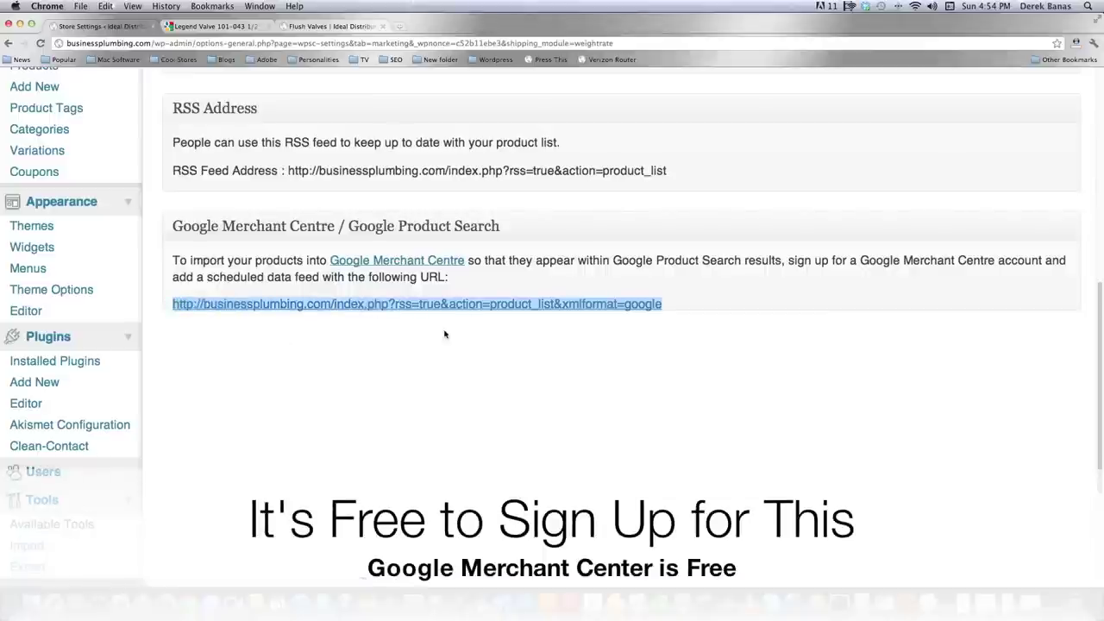
{"action": "left_click", "coordinate": [577, 277]}
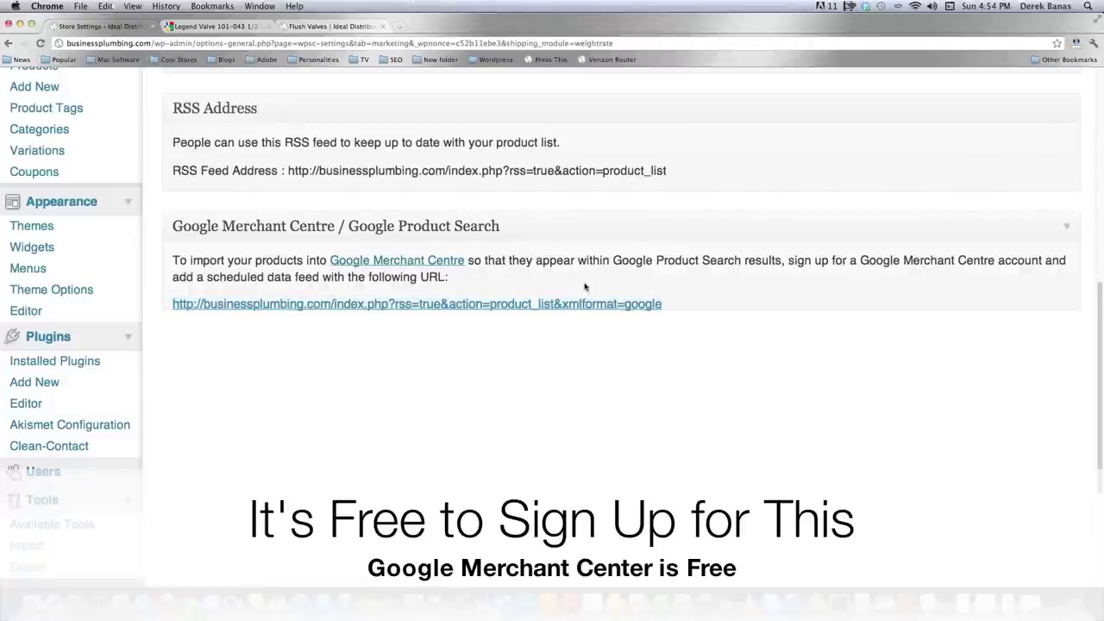
Step: Switch to the Google product search page for the Legend Valve ball valve and examine its online stores, ratings and prices
{"action": "left_click", "coordinate": [213, 26]}
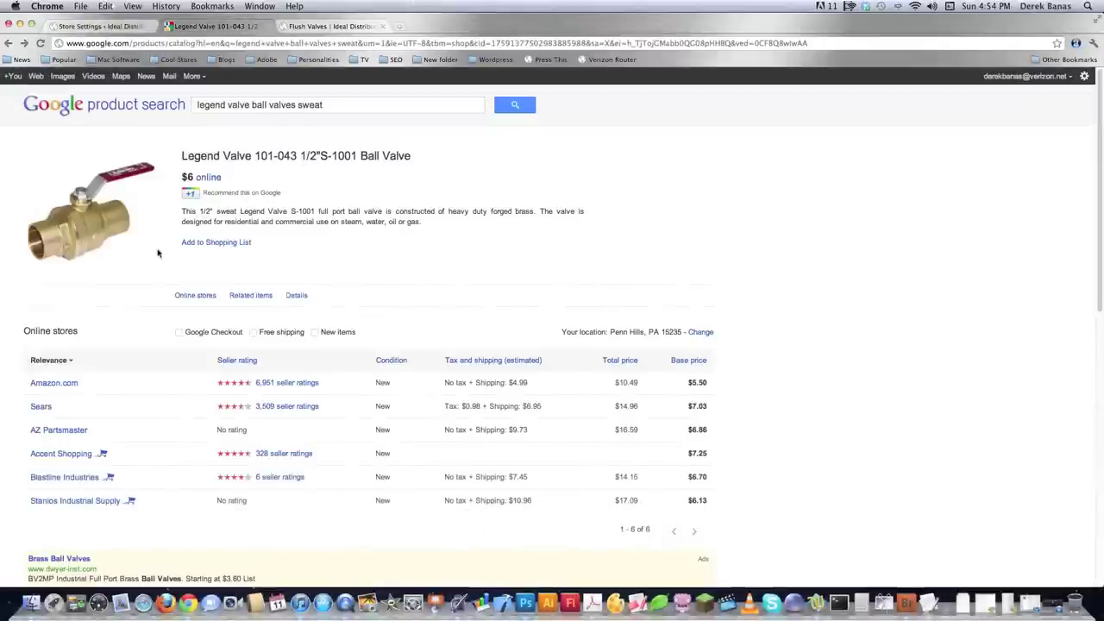
{"action": "key", "text": "super+plus"}
{"action": "key", "text": "super+plus"}
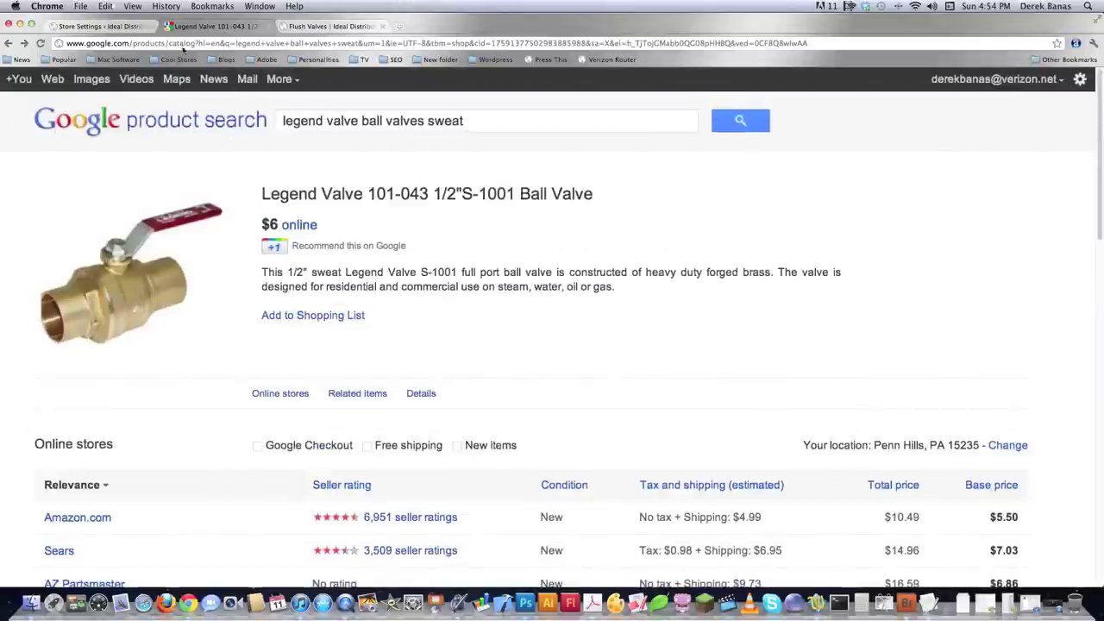
{"action": "scroll", "coordinate": [221, 283], "scroll_direction": "down", "scroll_amount": 5}
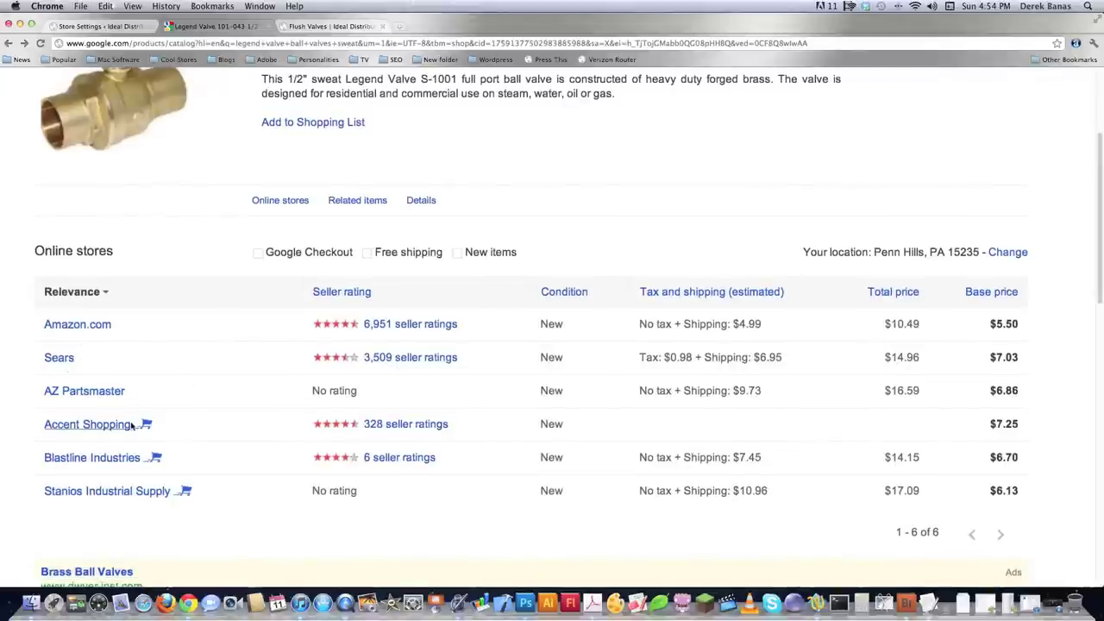
{"action": "scroll", "coordinate": [246, 385], "scroll_direction": "up", "scroll_amount": 3}
{"action": "scroll", "coordinate": [247, 385], "scroll_direction": "down", "scroll_amount": 3}
{"action": "scroll", "coordinate": [249, 386], "scroll_direction": "down", "scroll_amount": 1}
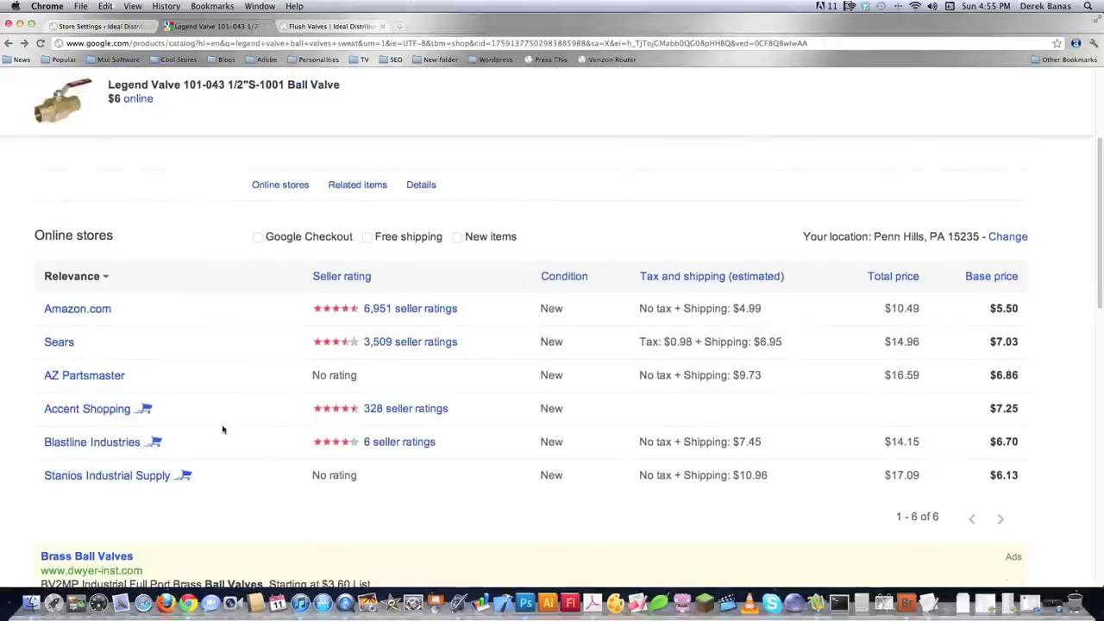
{"action": "scroll", "coordinate": [222, 429], "scroll_direction": "up", "scroll_amount": 5}
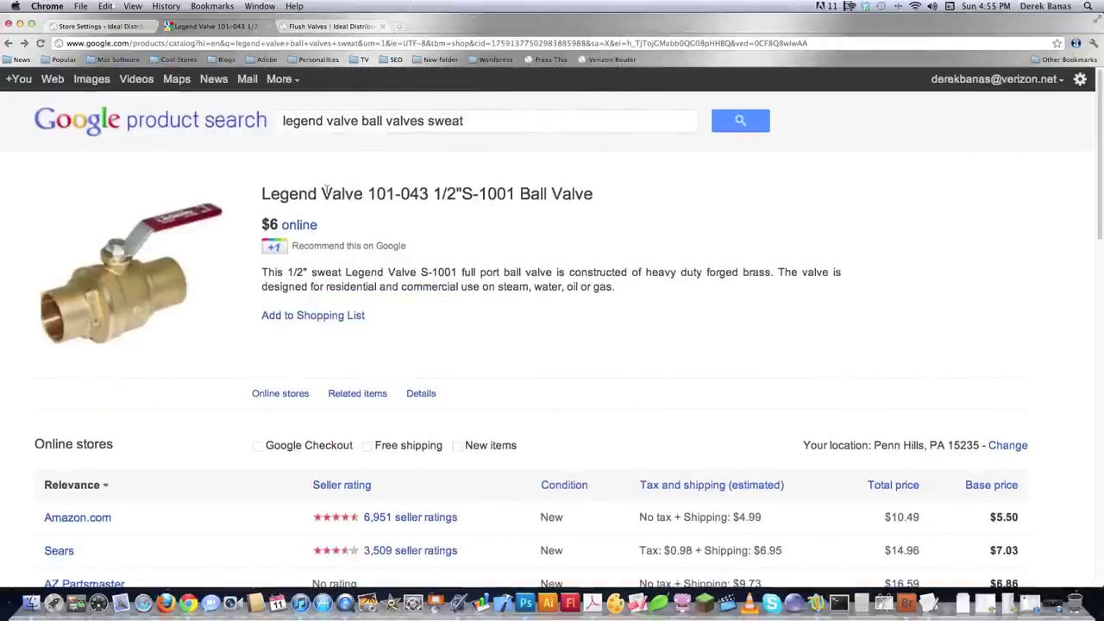
Step: Return to the store settings, open the Import settings and review the example CSV columns from Description to is limited quantity
{"action": "left_click", "coordinate": [345, 21]}
{"action": "left_click", "coordinate": [102, 26]}
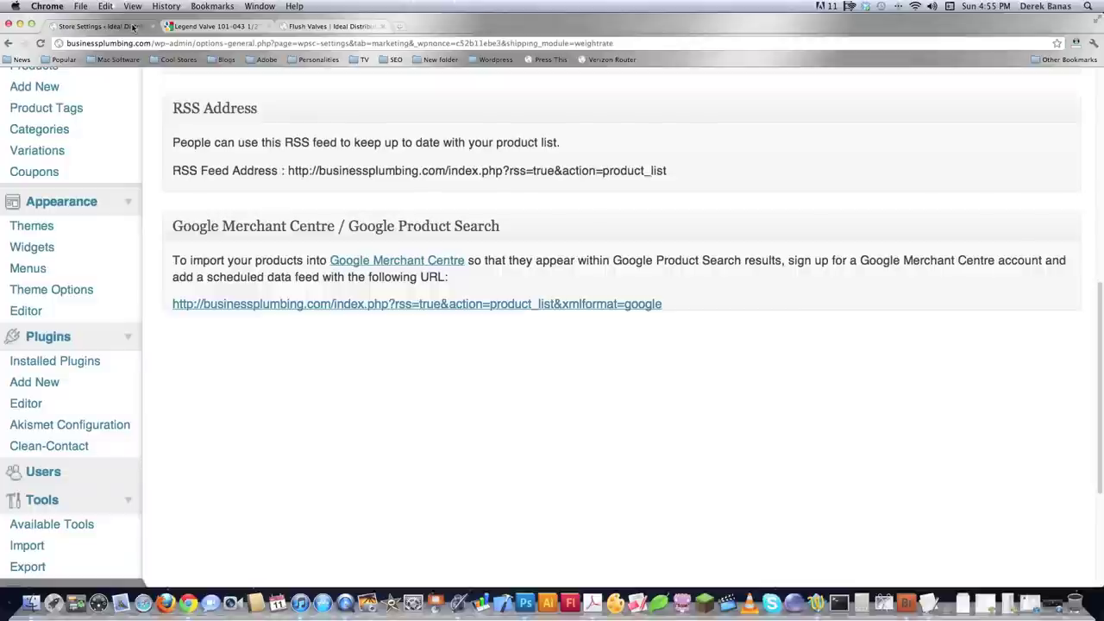
{"action": "scroll", "coordinate": [319, 231], "scroll_direction": "up", "scroll_amount": 10}
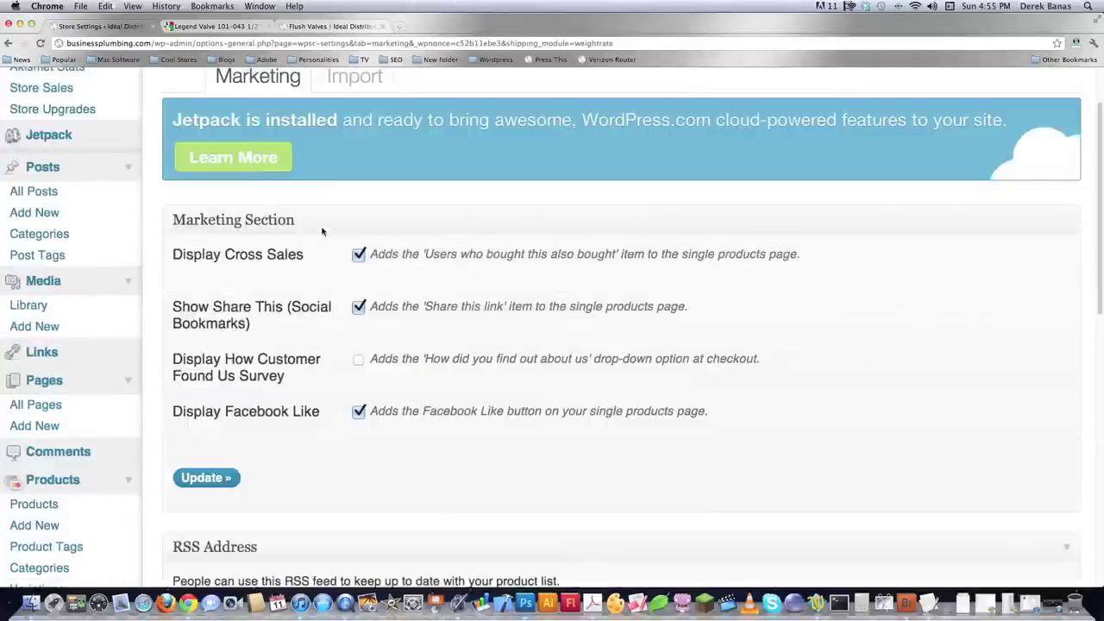
{"action": "left_click", "coordinate": [366, 168]}
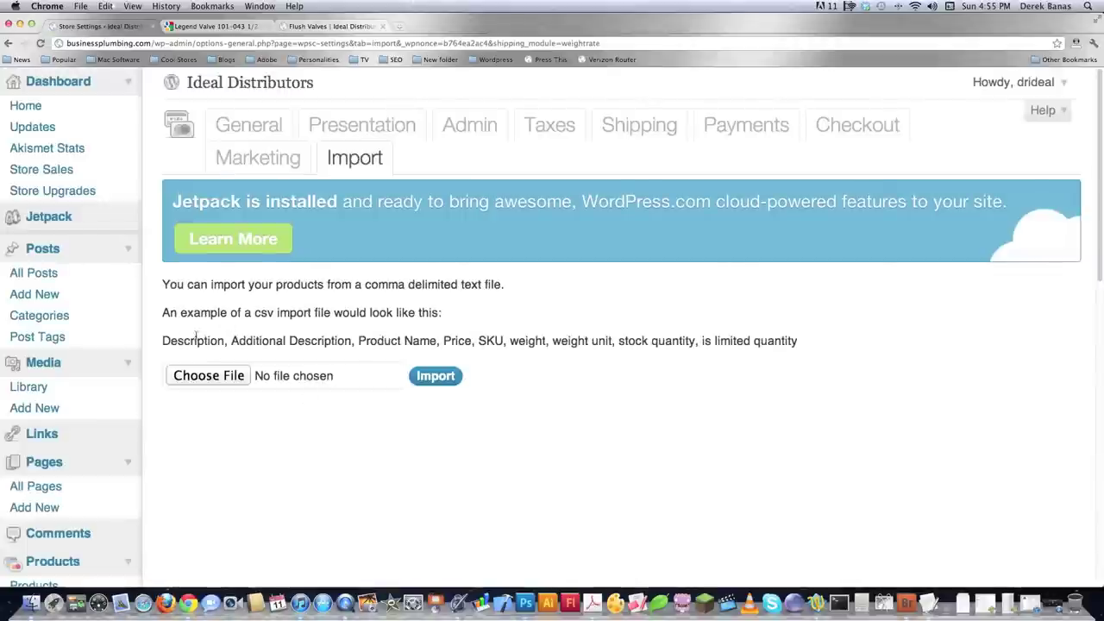
{"action": "left_click_drag", "start_coordinate": [164, 339], "coordinate": [498, 342]}
{"action": "left_click", "coordinate": [501, 341]}
{"action": "double_click", "coordinate": [535, 340]}
{"action": "left_click_drag", "start_coordinate": [636, 343], "coordinate": [800, 343]}
{"action": "left_click", "coordinate": [706, 341]}
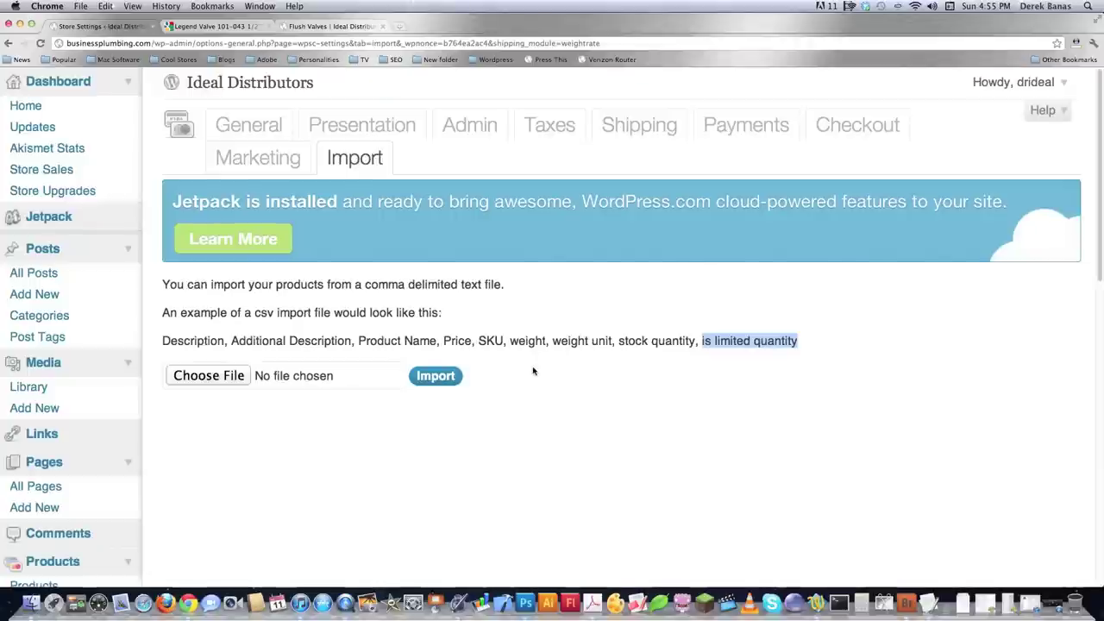
Step: Switch to the Ideal Distributors storefront and look over its home page
{"action": "key", "text": "super+3"}
{"action": "scroll", "coordinate": [489, 342], "scroll_direction": "down", "scroll_amount": 4}
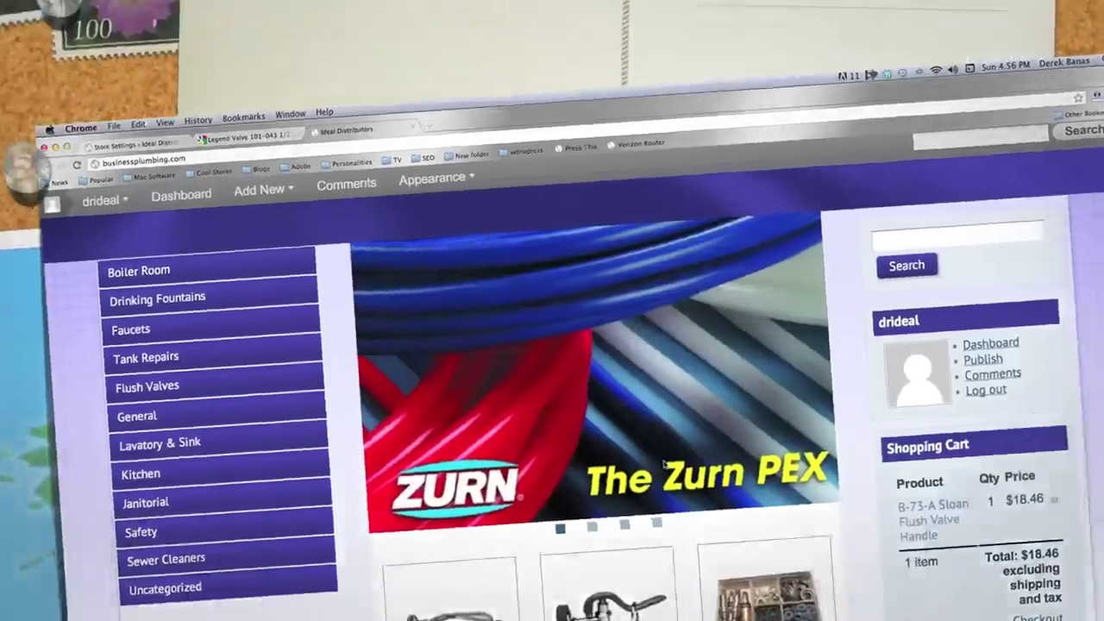